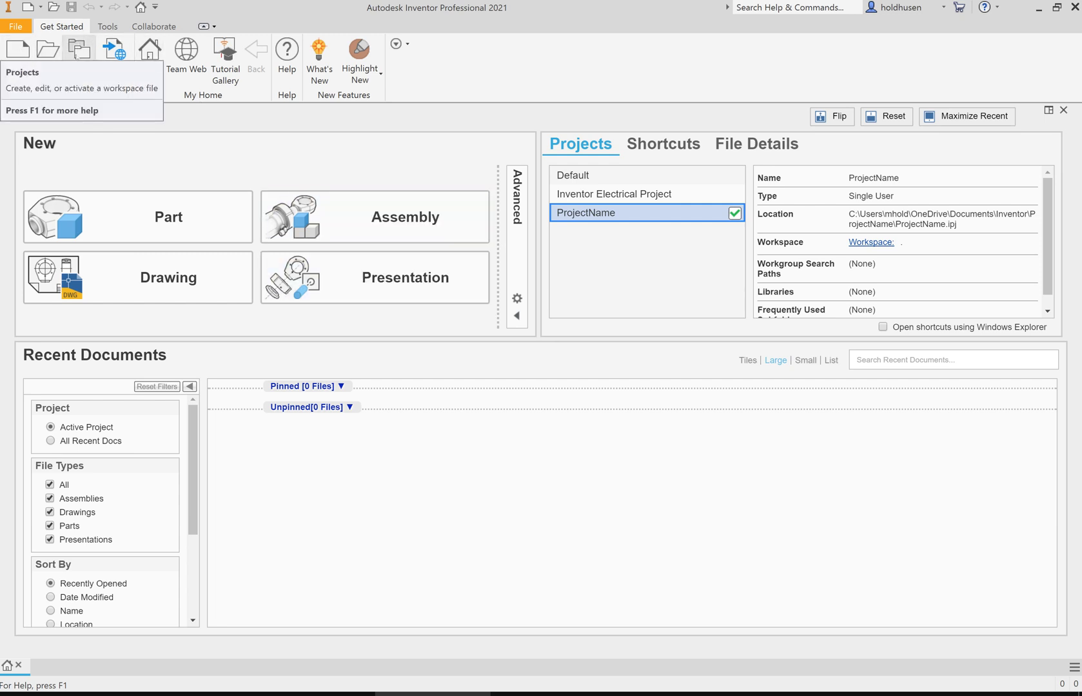
Create a new single-user project named "Engineering Graphics", including its workspace folder, and close the project manager
{"action": "left_click", "coordinate": [79, 51]}
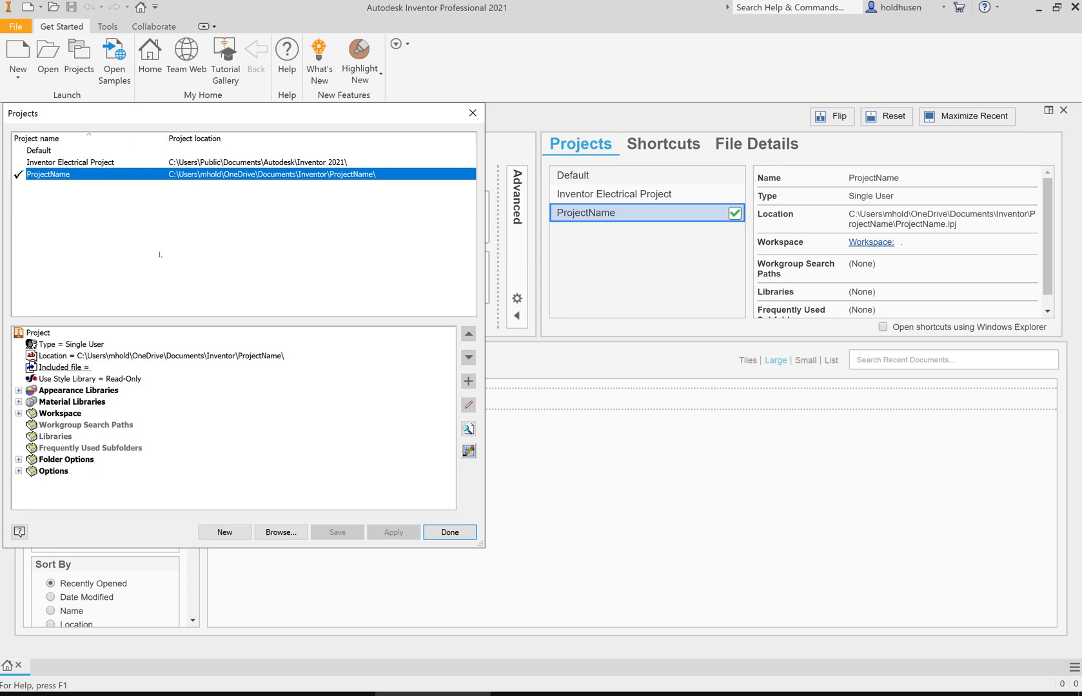
{"action": "left_click", "coordinate": [234, 532]}
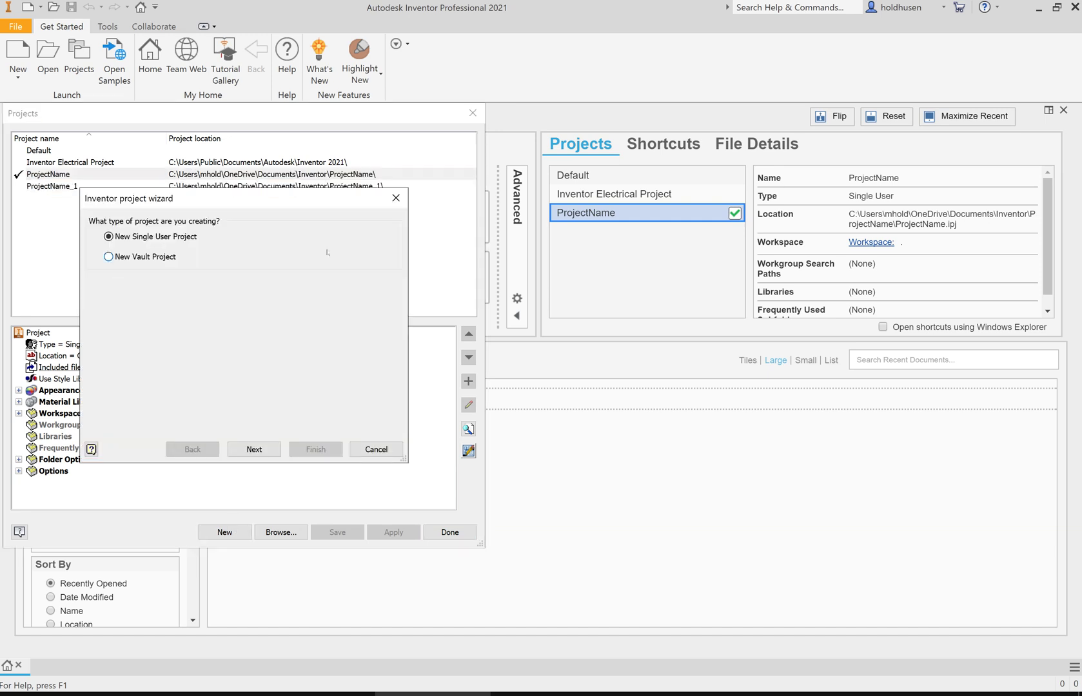
{"action": "left_click", "coordinate": [254, 450]}
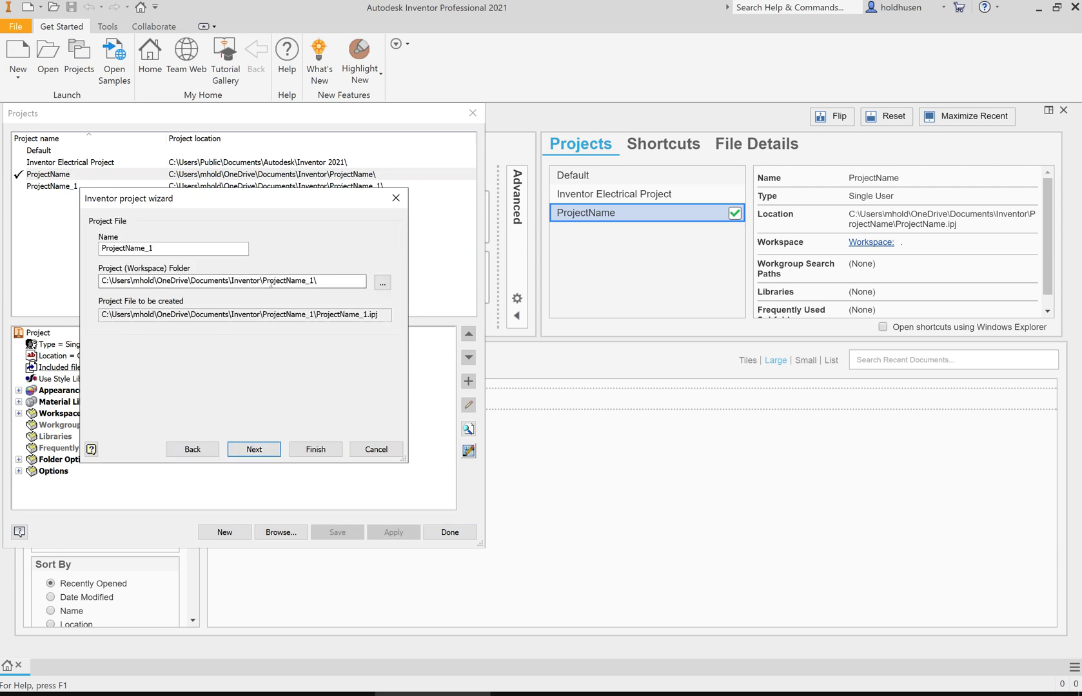
{"action": "double_click", "coordinate": [174, 248]}
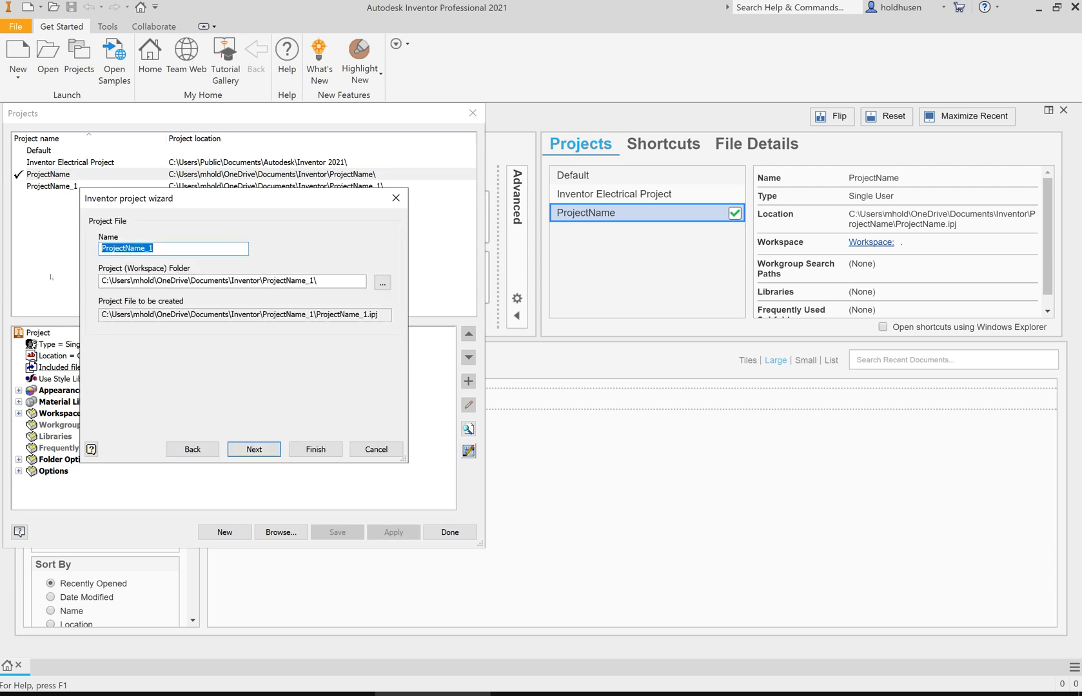
{"action": "type", "text": "Engr"}
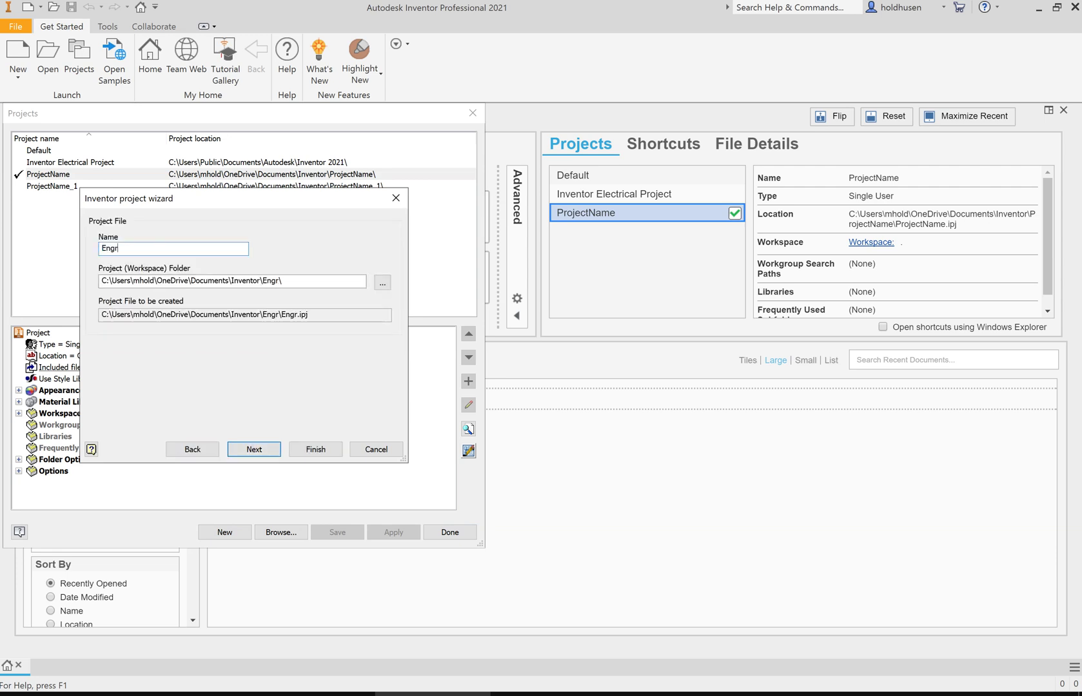
{"action": "key", "text": "BackSpace"}
{"action": "type", "text": "ineering Graphics"}
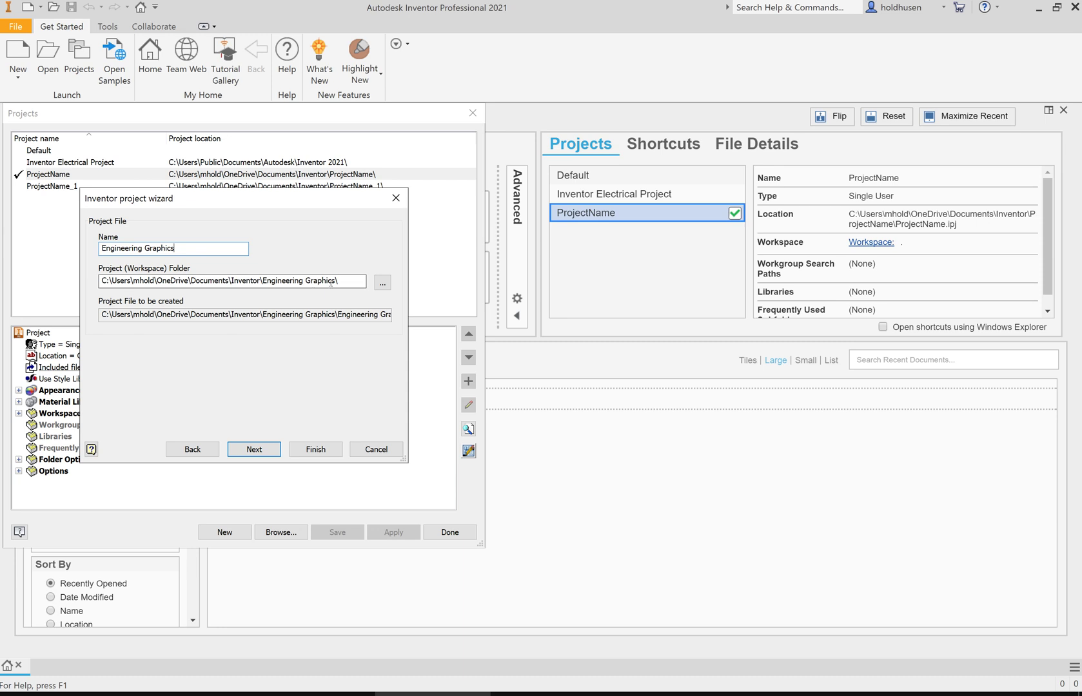
{"action": "left_click", "coordinate": [316, 450]}
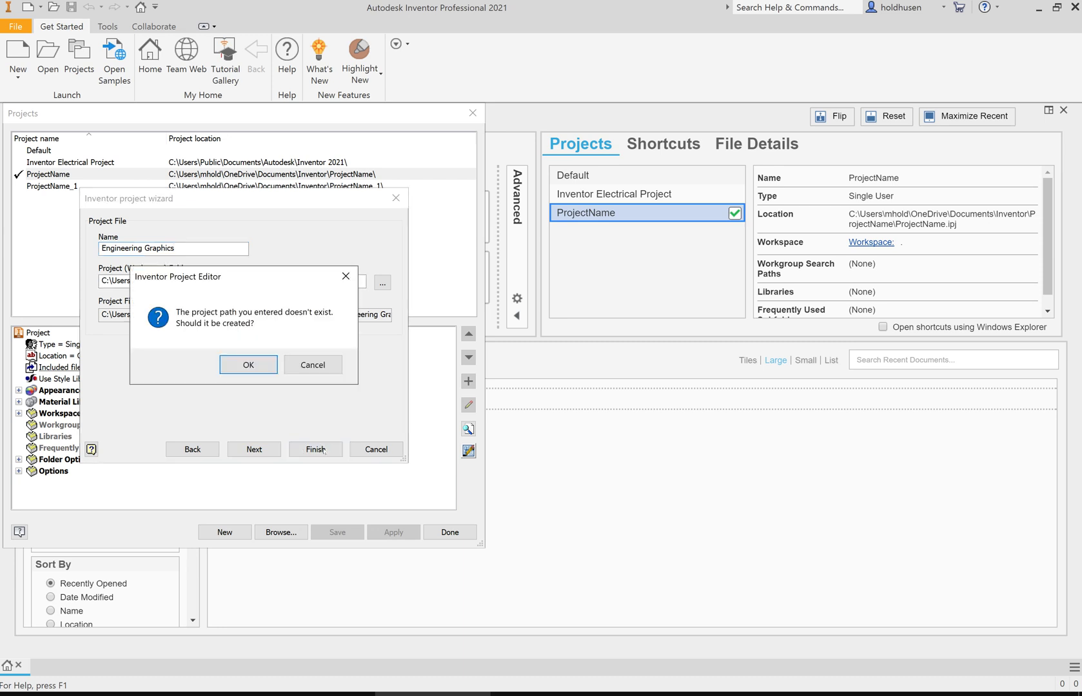
{"action": "left_click", "coordinate": [266, 365]}
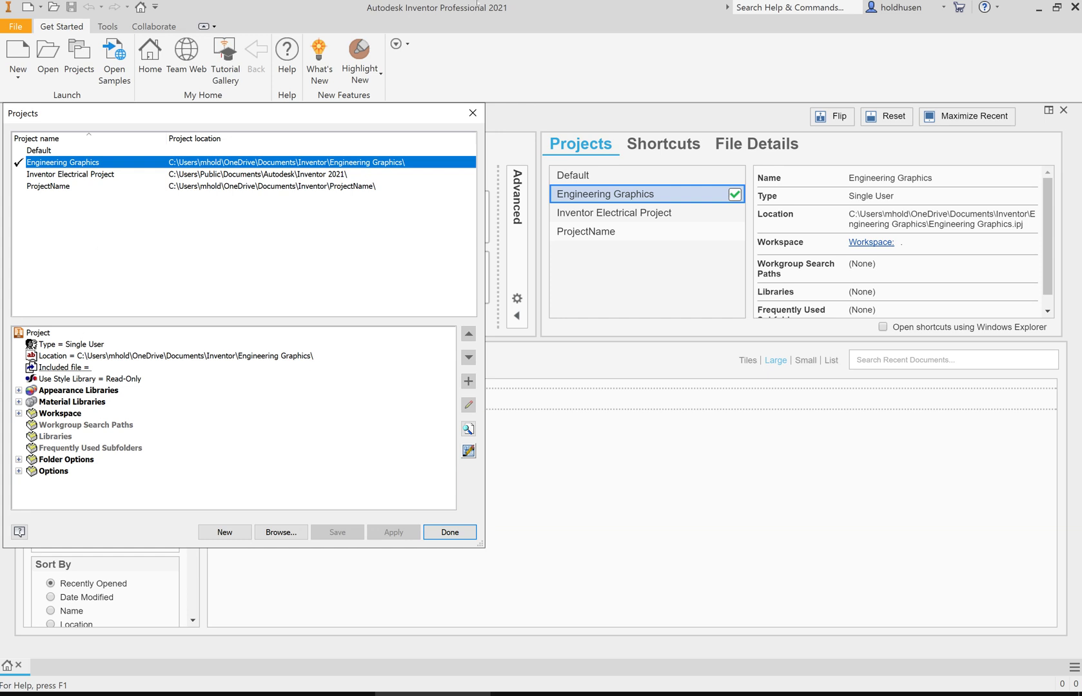
{"action": "key", "text": "Return"}
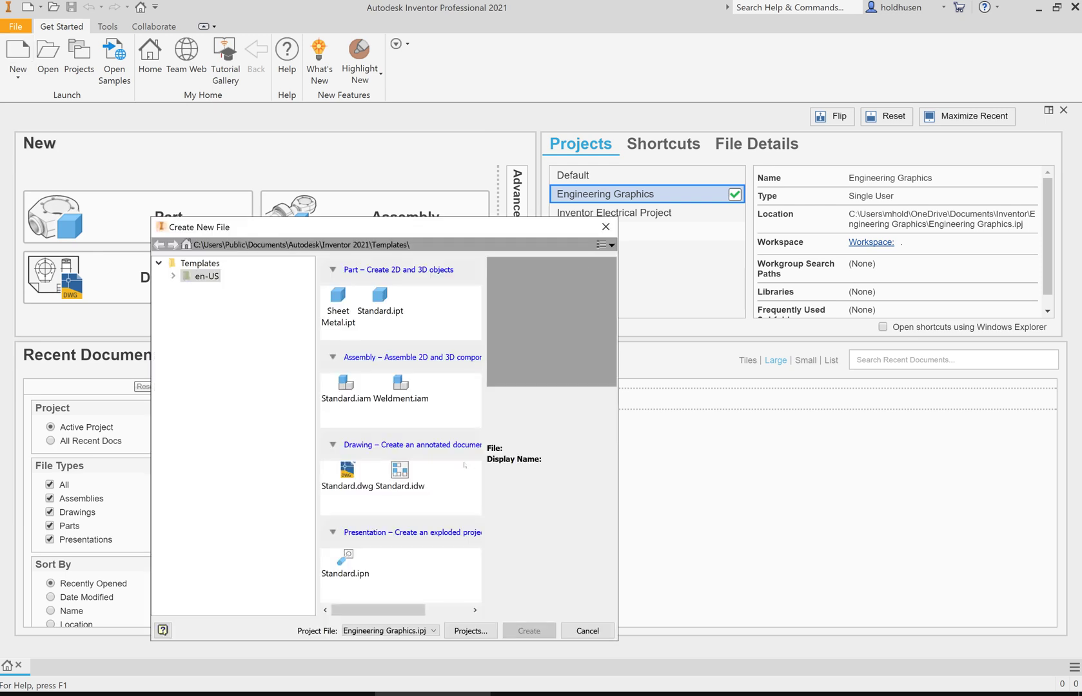
Create a new part in the Engineering Graphics project from the English template Standard (in).ipt
{"action": "left_click", "coordinate": [434, 631]}
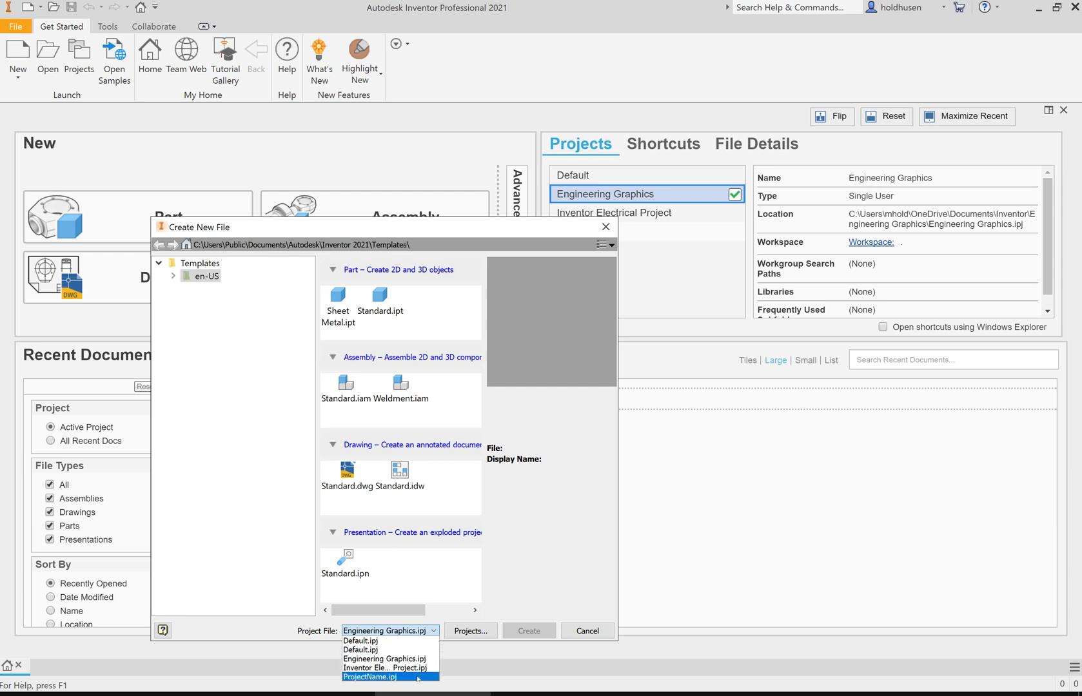
{"action": "left_click", "coordinate": [384, 659]}
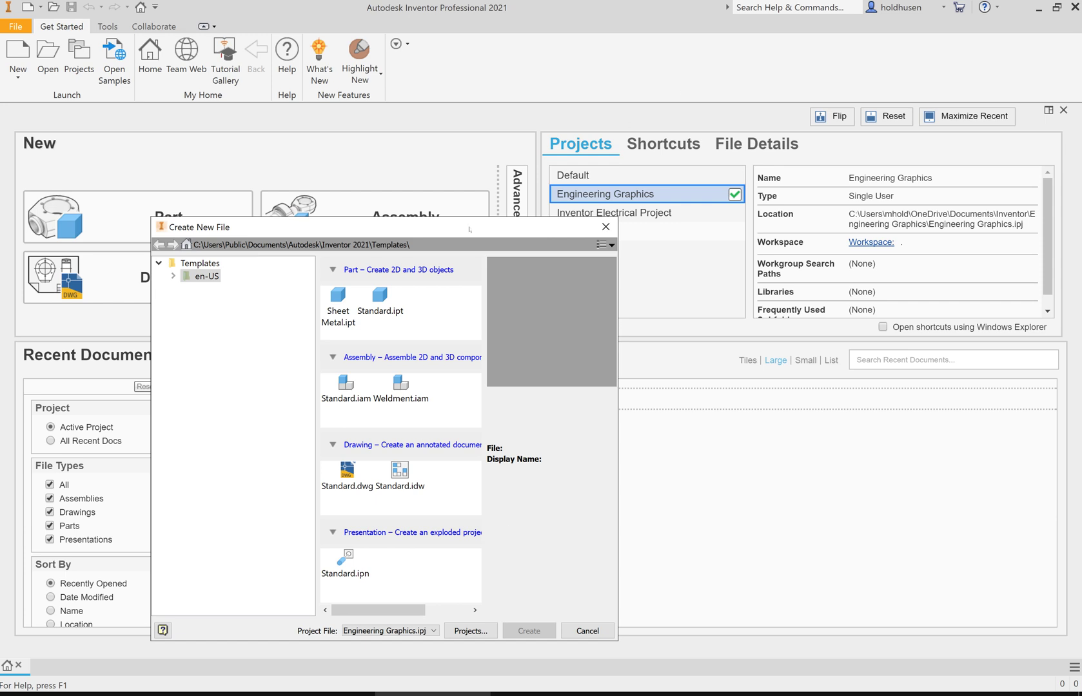
{"action": "left_click_drag", "start_coordinate": [469, 229], "coordinate": [606, 132]}
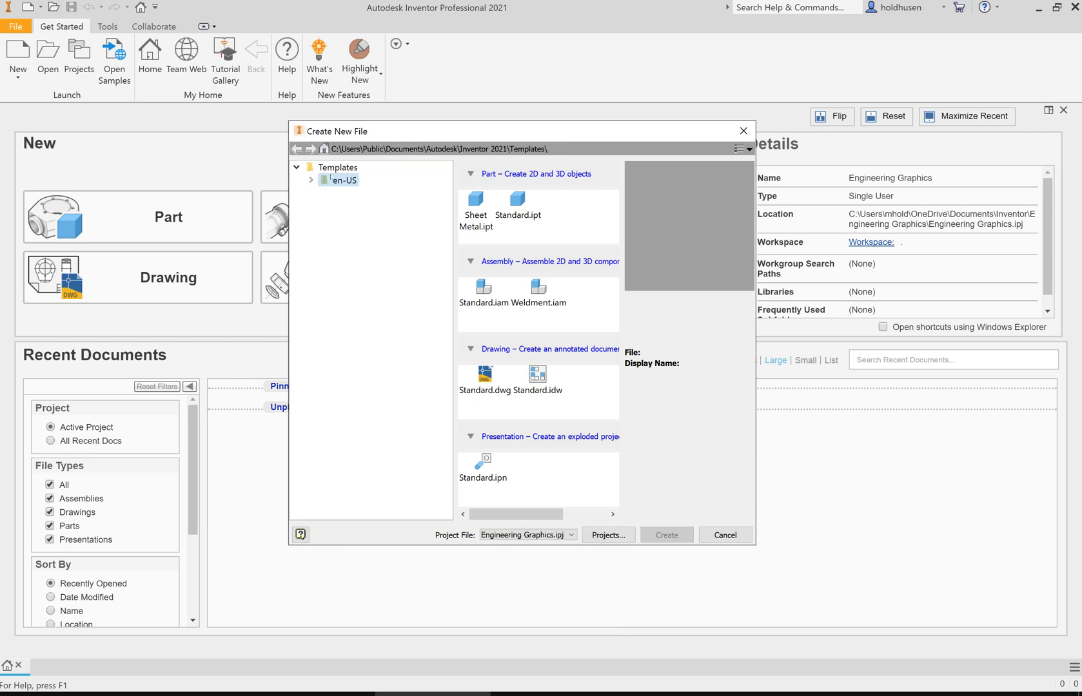
{"action": "left_click", "coordinate": [528, 212]}
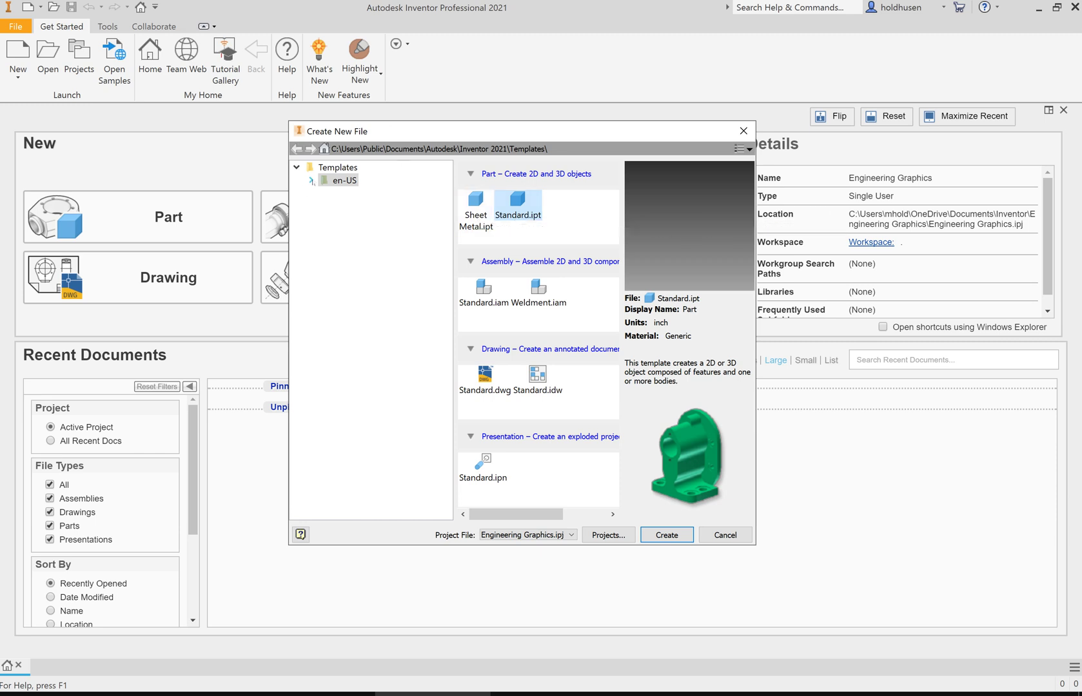
{"action": "left_click", "coordinate": [311, 180]}
{"action": "left_click", "coordinate": [359, 206]}
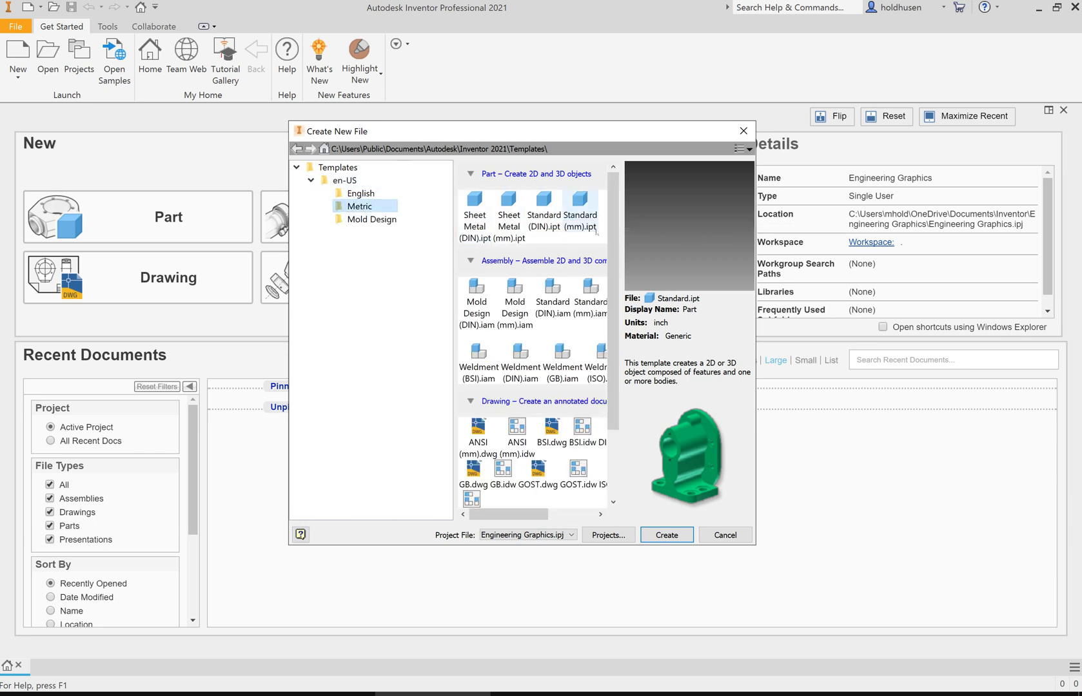
{"action": "left_click", "coordinate": [364, 193]}
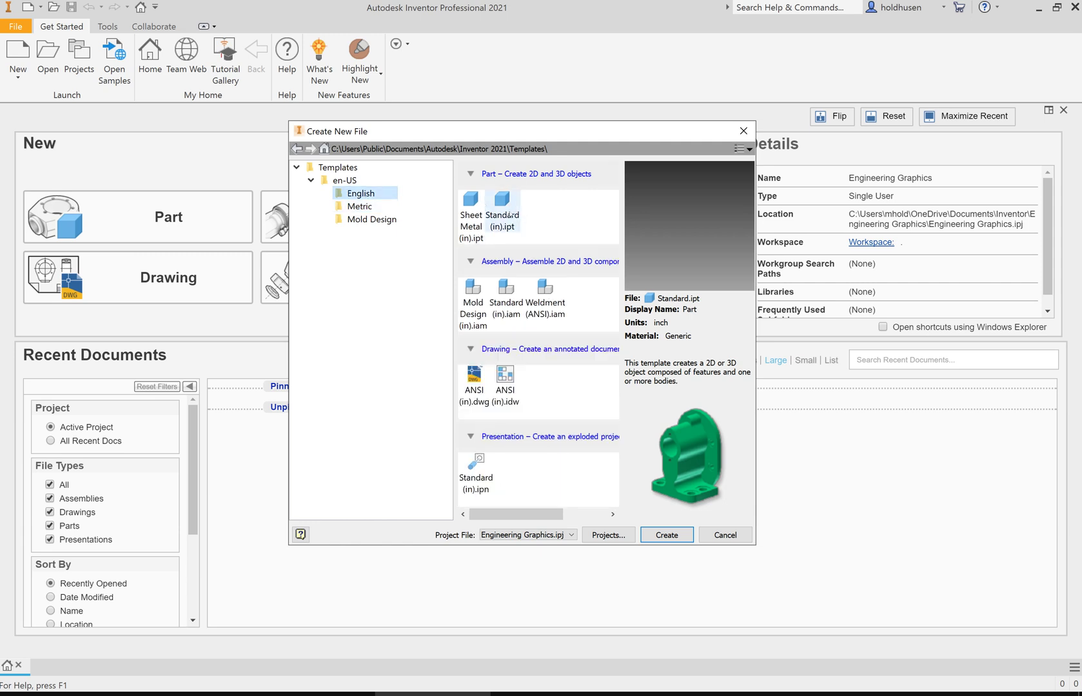
{"action": "left_click", "coordinate": [509, 215]}
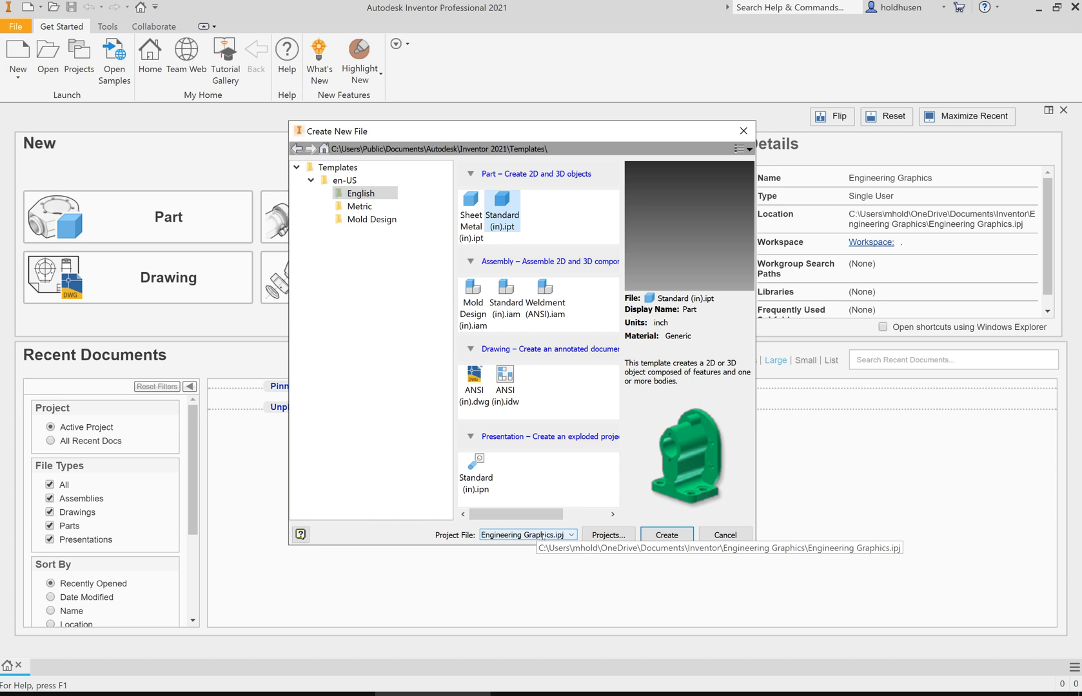
{"action": "left_click", "coordinate": [664, 534]}
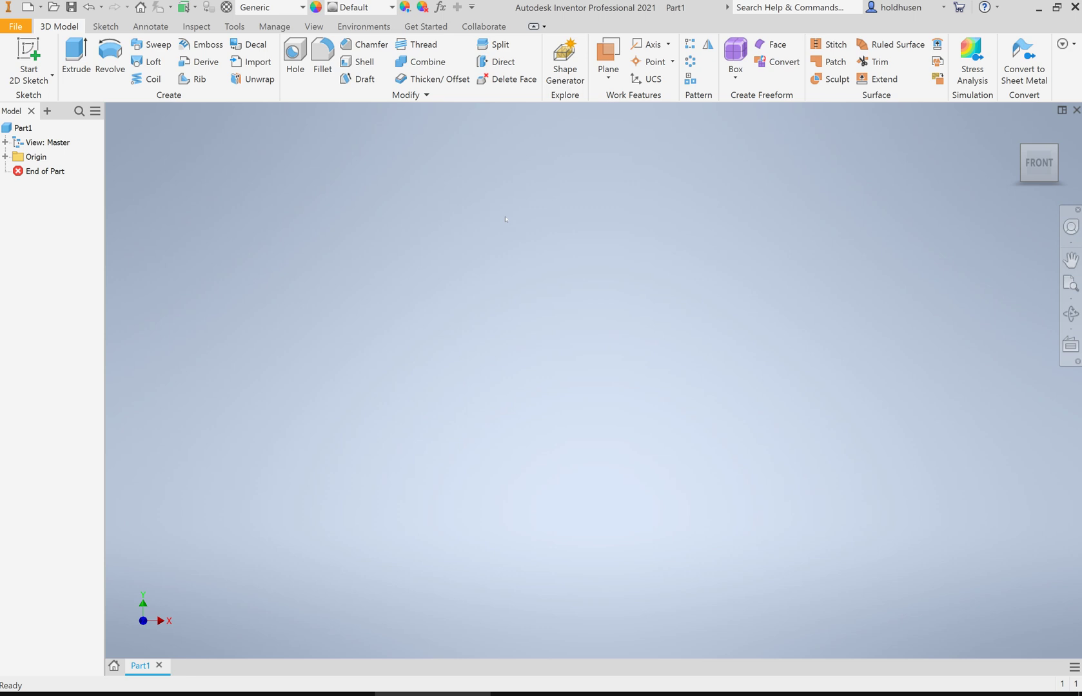
Start a new 2D sketch on the XY (front) origin plane
{"action": "left_click", "coordinate": [37, 50]}
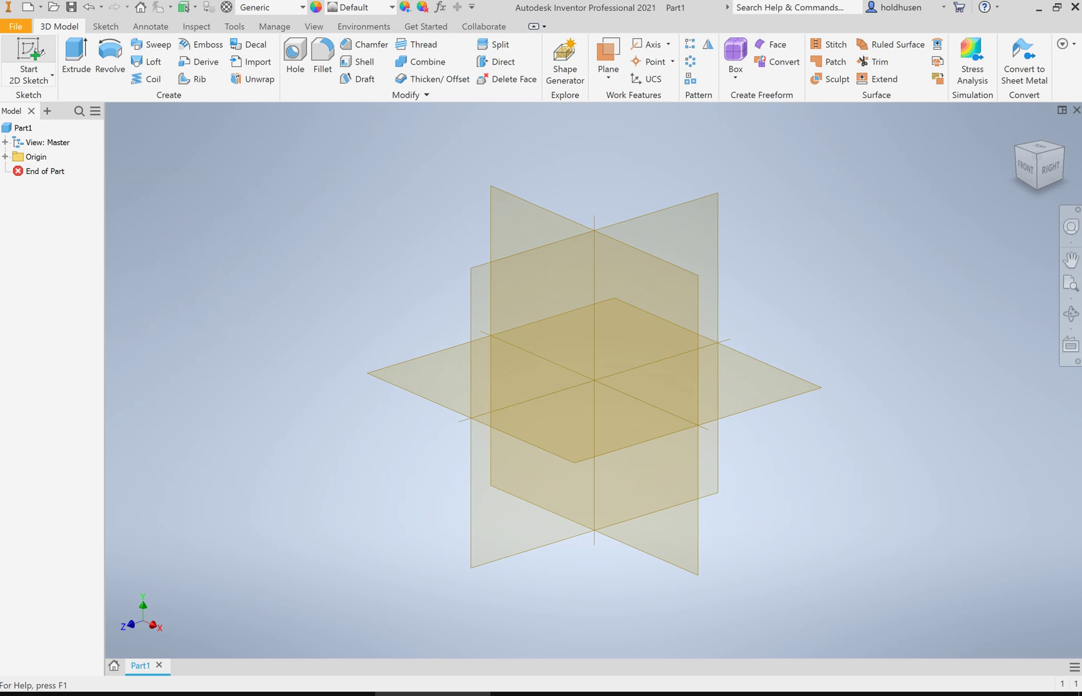
{"action": "left_click", "coordinate": [38, 50]}
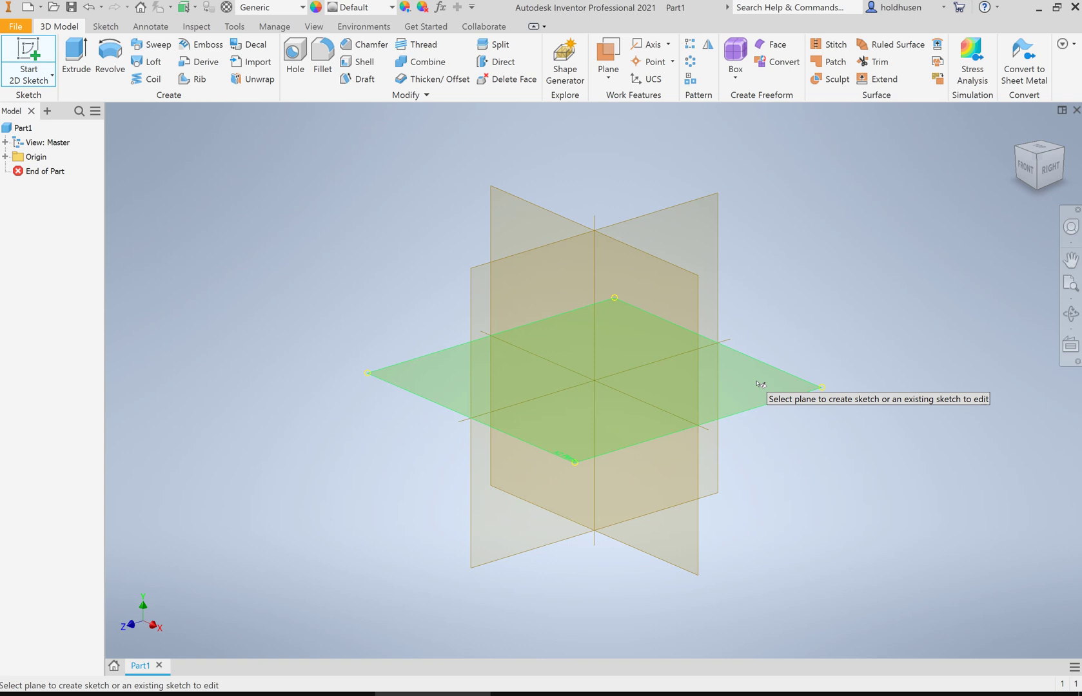
{"action": "left_click", "coordinate": [533, 215]}
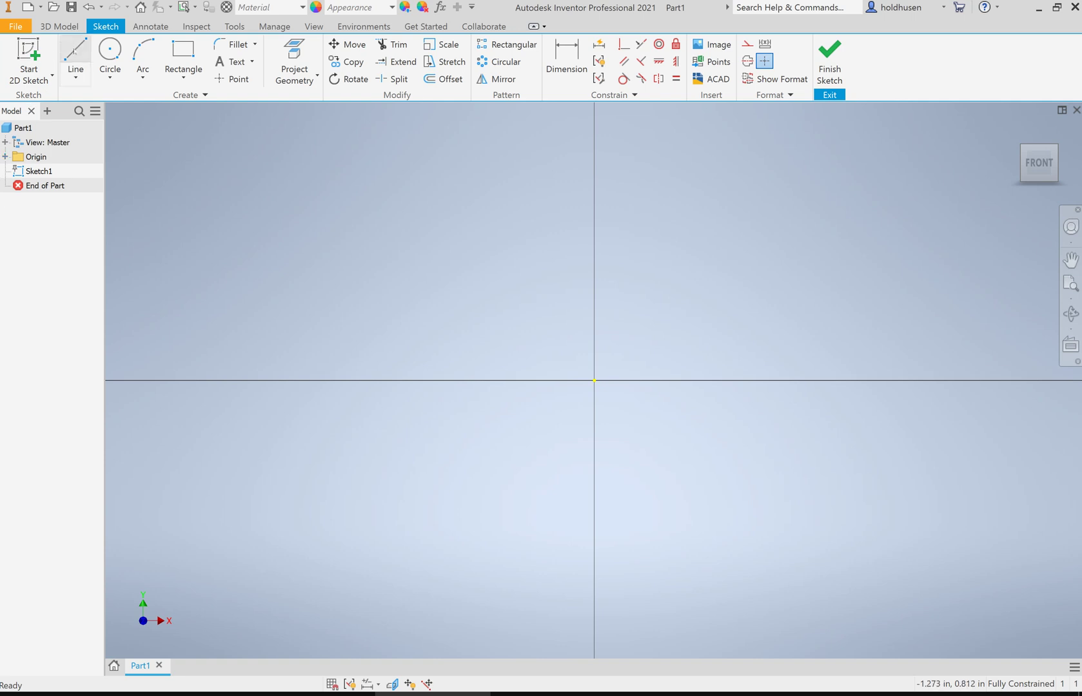
Sketch a five-line profile about 1.32 in wide and 0.85 in high with a slanted upper-right corner, leaving the lower-left corner slightly open
{"action": "left_click", "coordinate": [76, 52]}
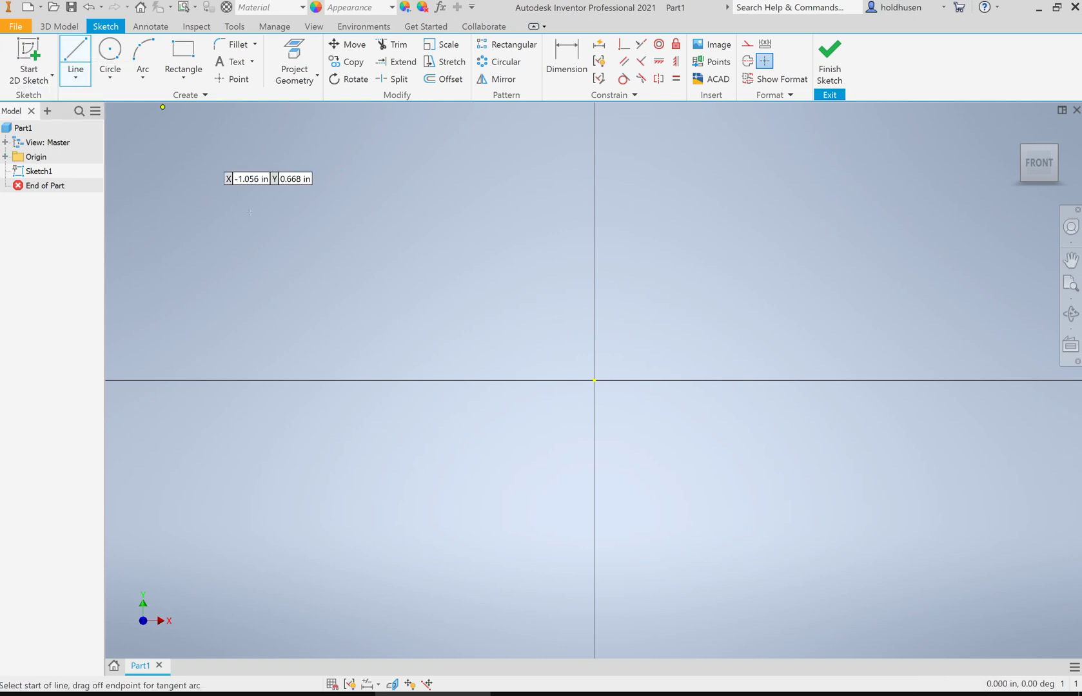
{"action": "left_click", "coordinate": [358, 509]}
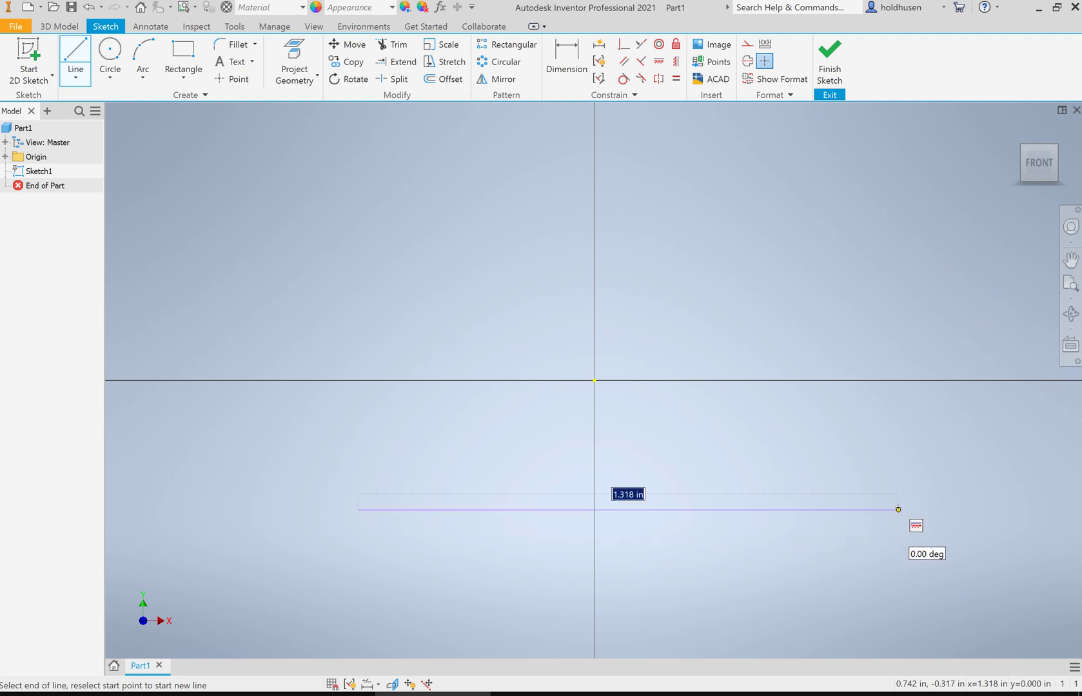
{"action": "left_click", "coordinate": [898, 509]}
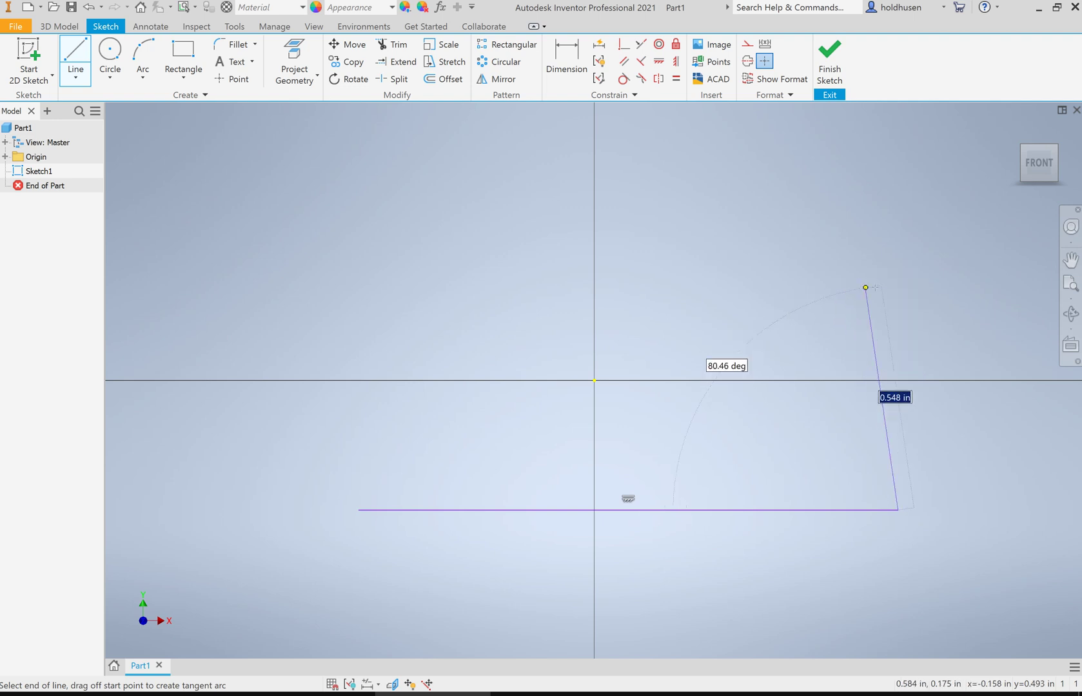
{"action": "left_click", "coordinate": [898, 282]}
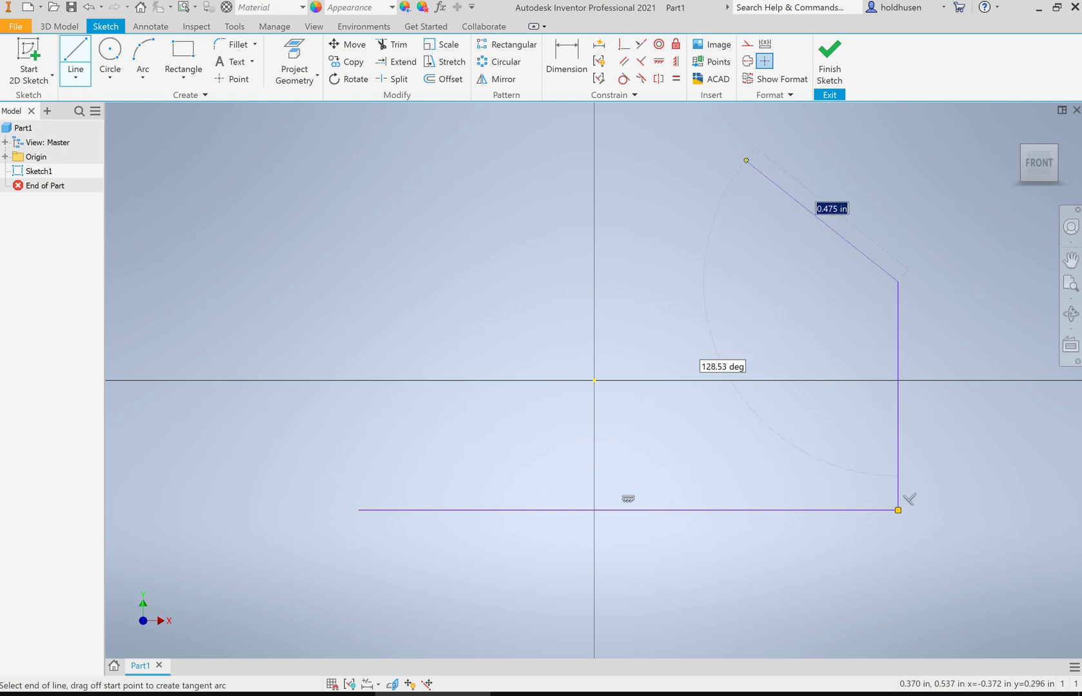
{"action": "left_click", "coordinate": [746, 160]}
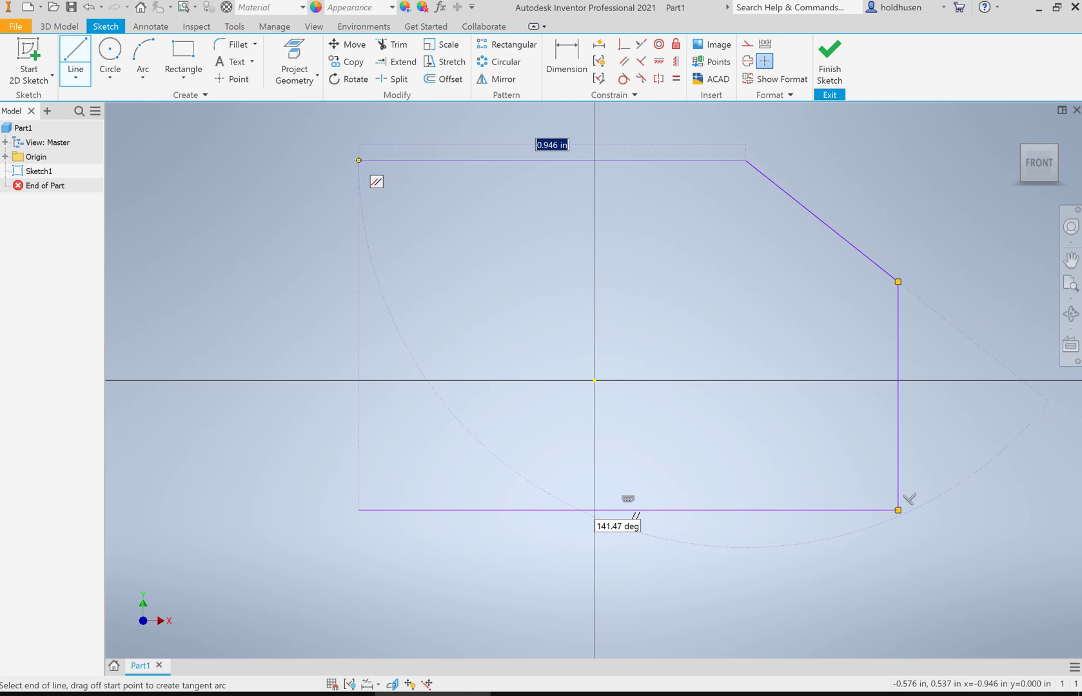
{"action": "left_click", "coordinate": [358, 160]}
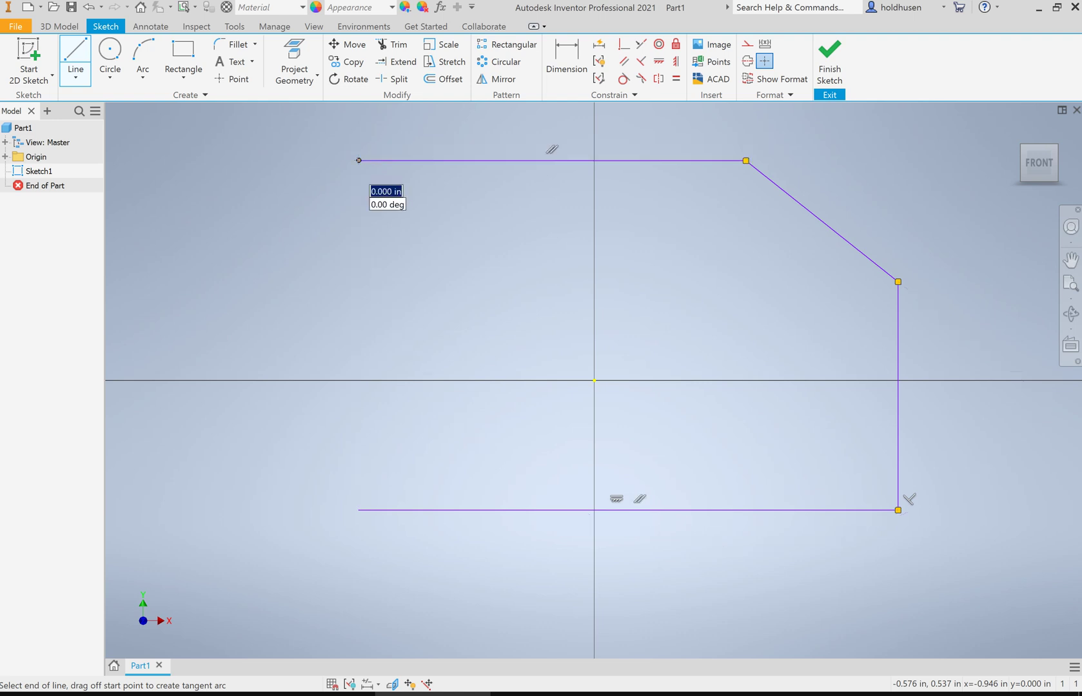
{"action": "left_click", "coordinate": [355, 510]}
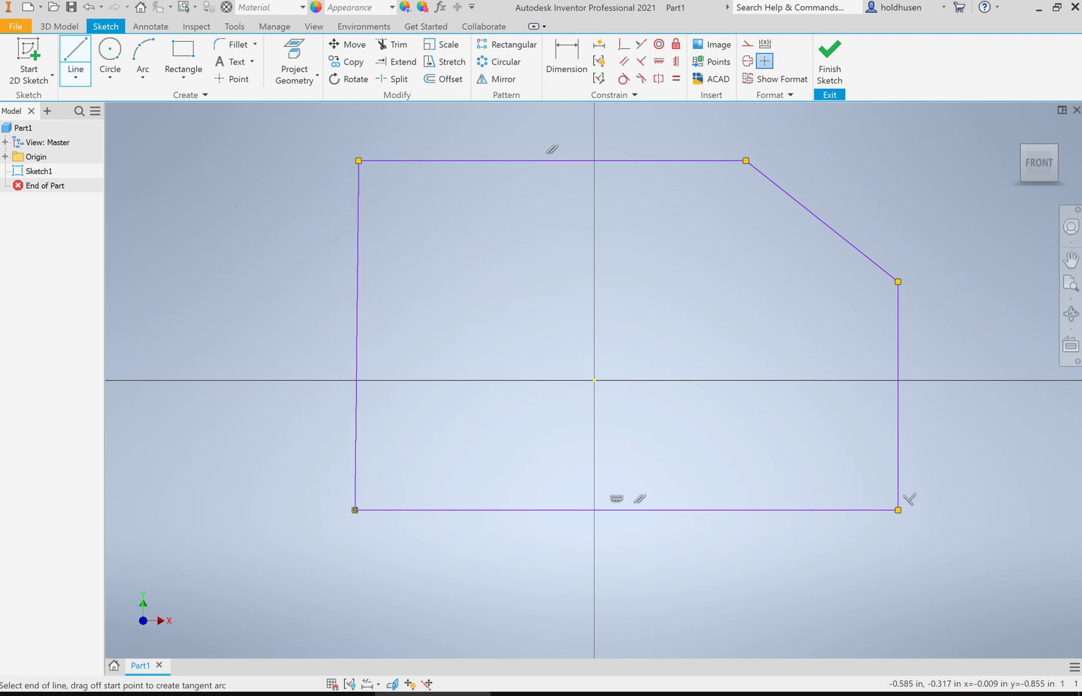
{"action": "right_click", "coordinate": [281, 576]}
{"action": "left_click", "coordinate": [332, 576]}
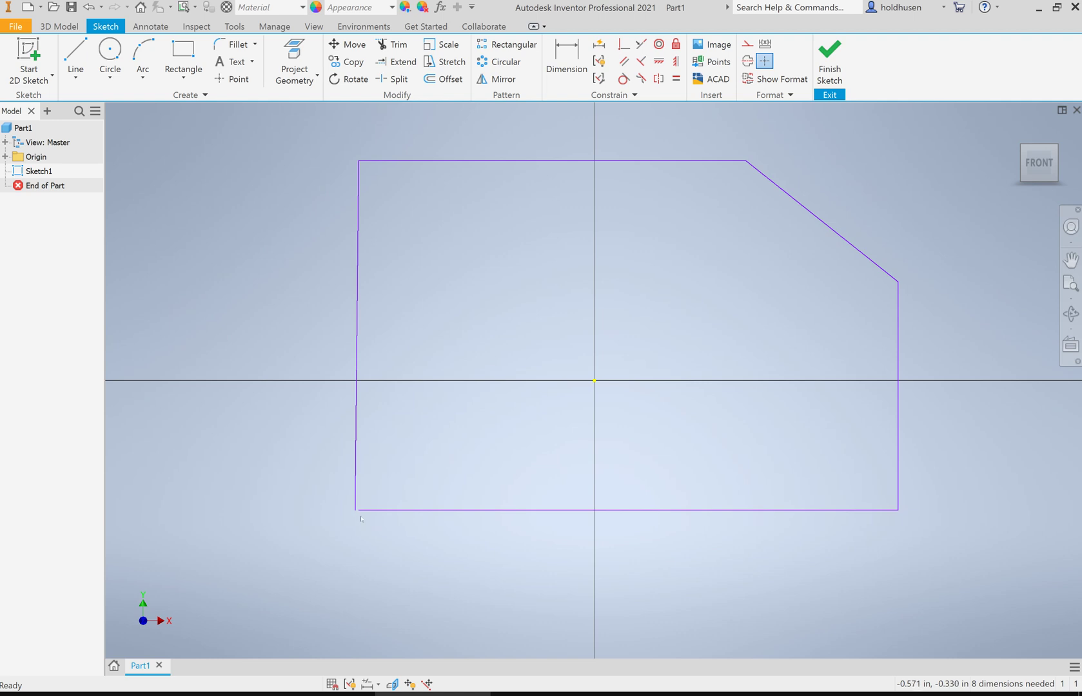
Examine the profile's lower-left corner up close, where the left and bottom lines should meet
{"action": "scroll", "coordinate": [358, 502], "scroll_direction": "up", "scroll_amount": 5}
{"action": "scroll", "coordinate": [361, 521], "scroll_direction": "up", "scroll_amount": 2}
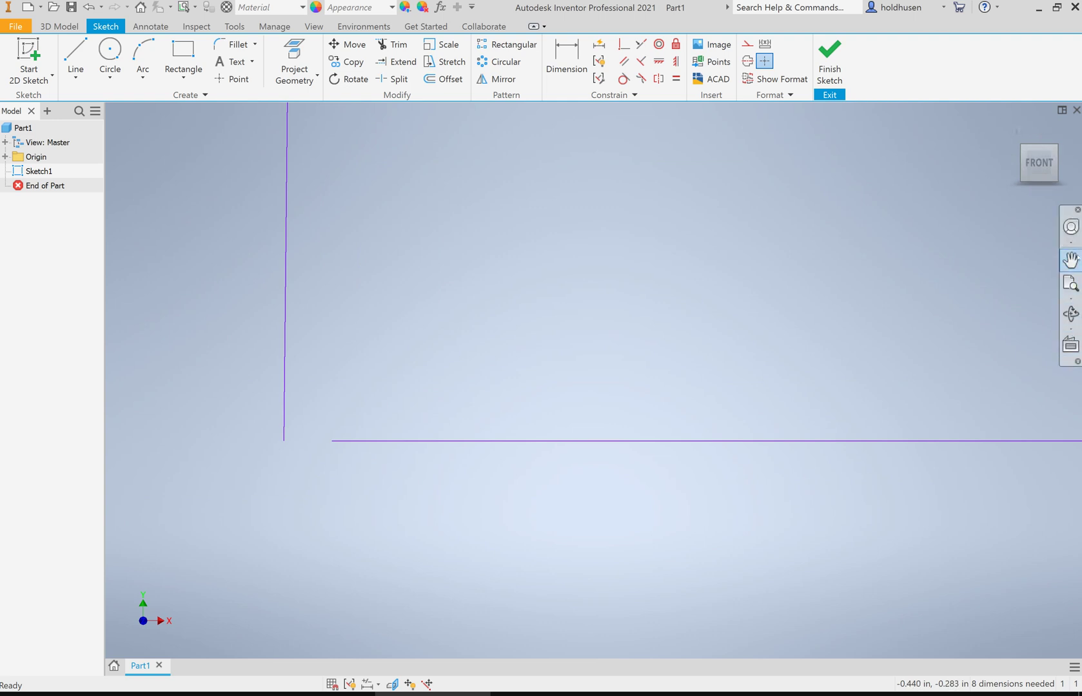
{"action": "left_click", "coordinate": [1070, 283]}
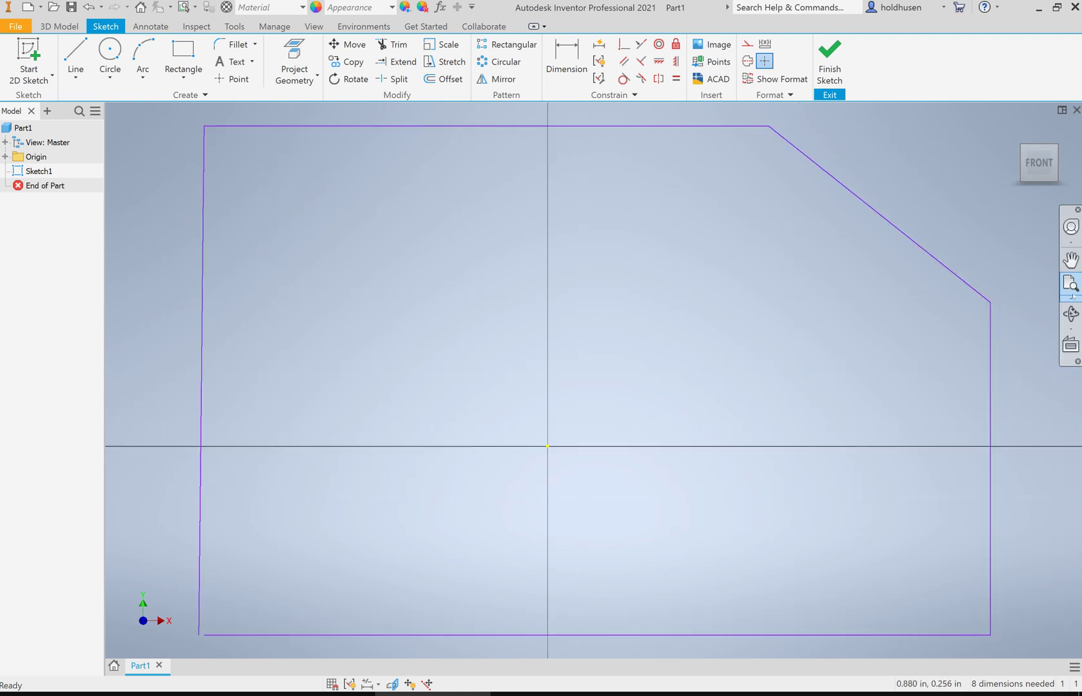
{"action": "left_click", "coordinate": [1070, 299]}
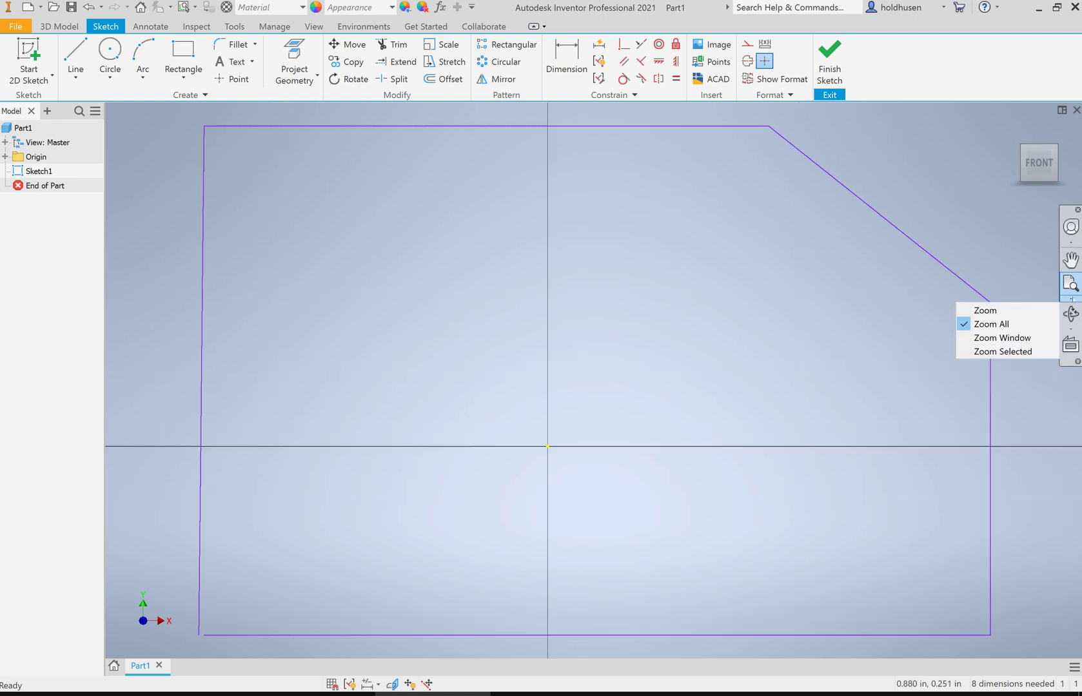
{"action": "left_click", "coordinate": [1031, 339]}
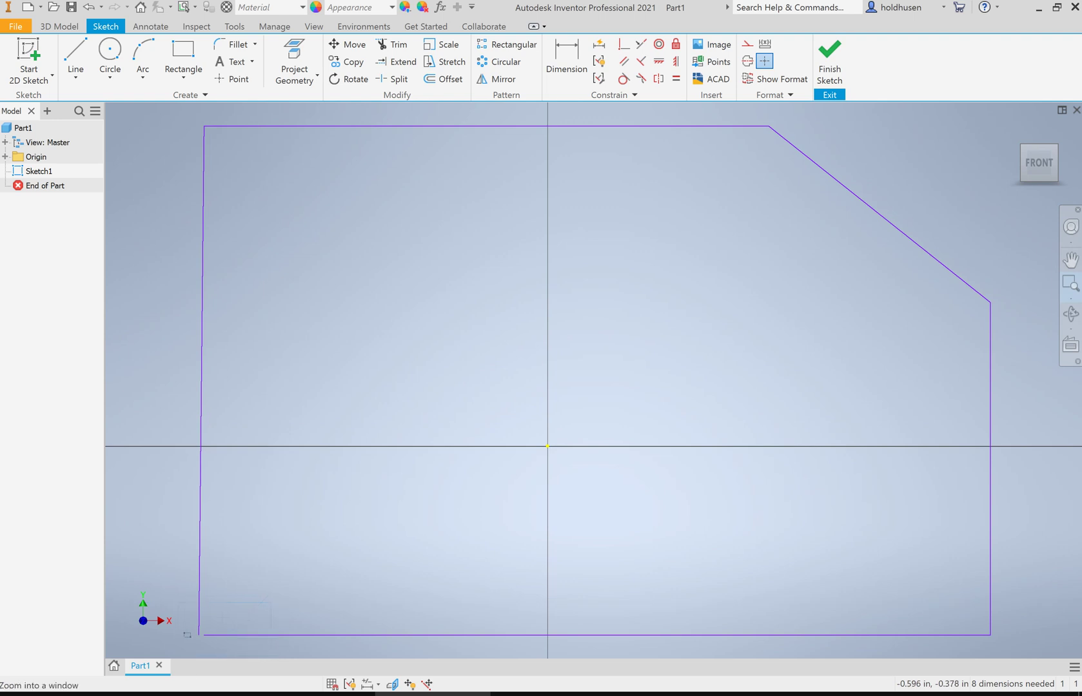
{"action": "left_click_drag", "start_coordinate": [172, 645], "coordinate": [172, 648]}
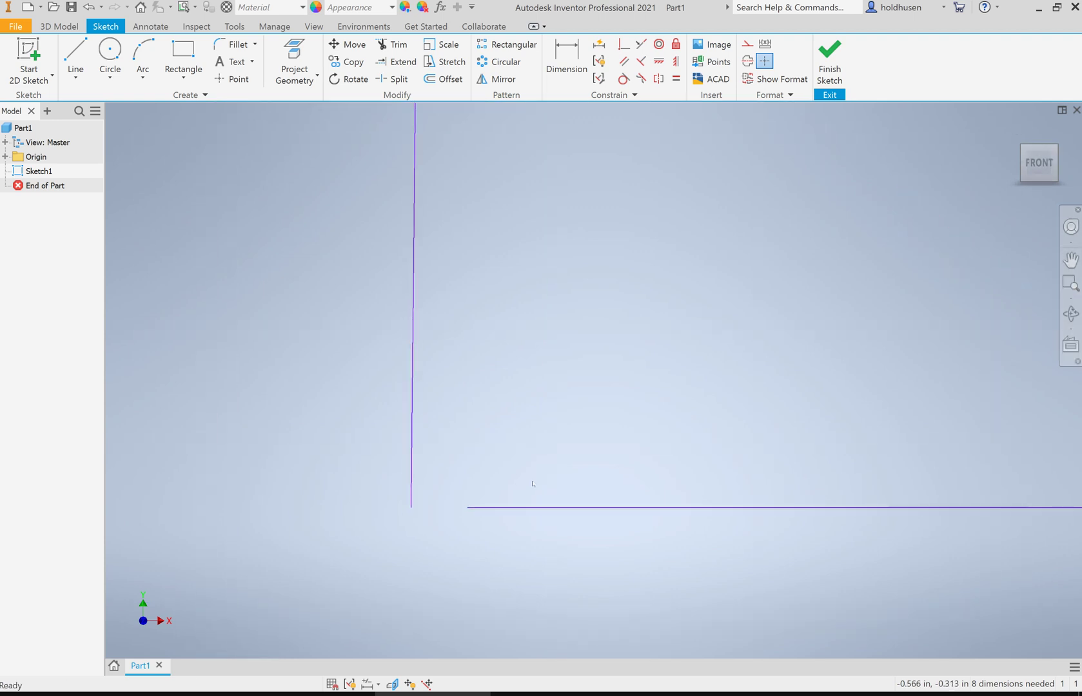
{"action": "left_click", "coordinate": [1070, 259]}
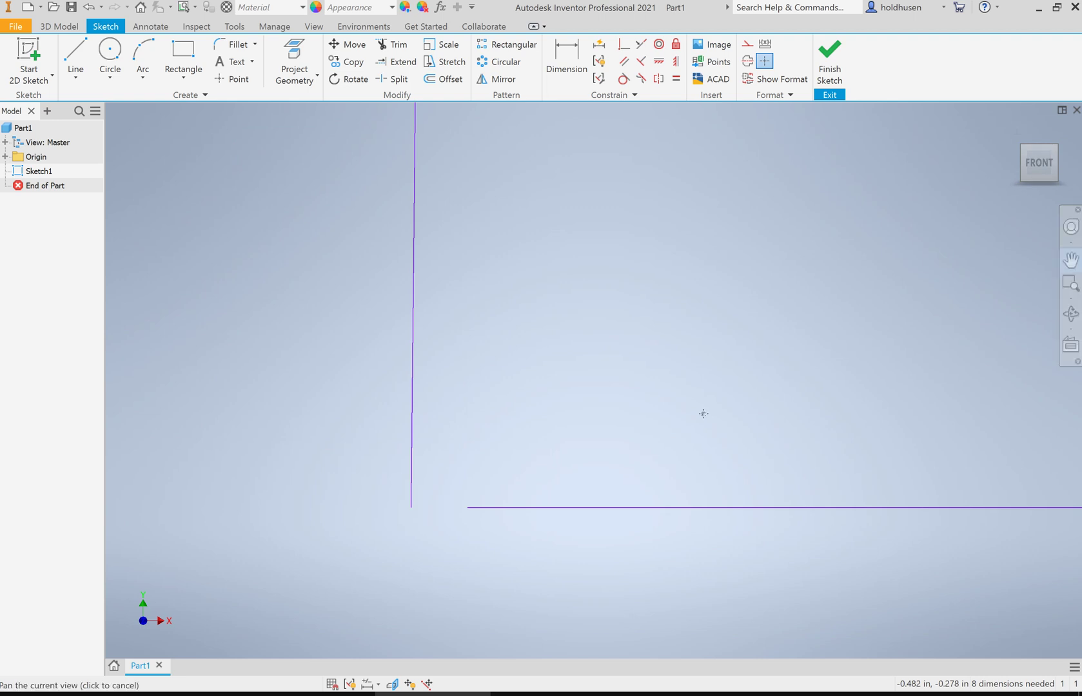
{"action": "left_click_drag", "start_coordinate": [536, 438], "coordinate": [715, 413]}
{"action": "key", "text": "Escape"}
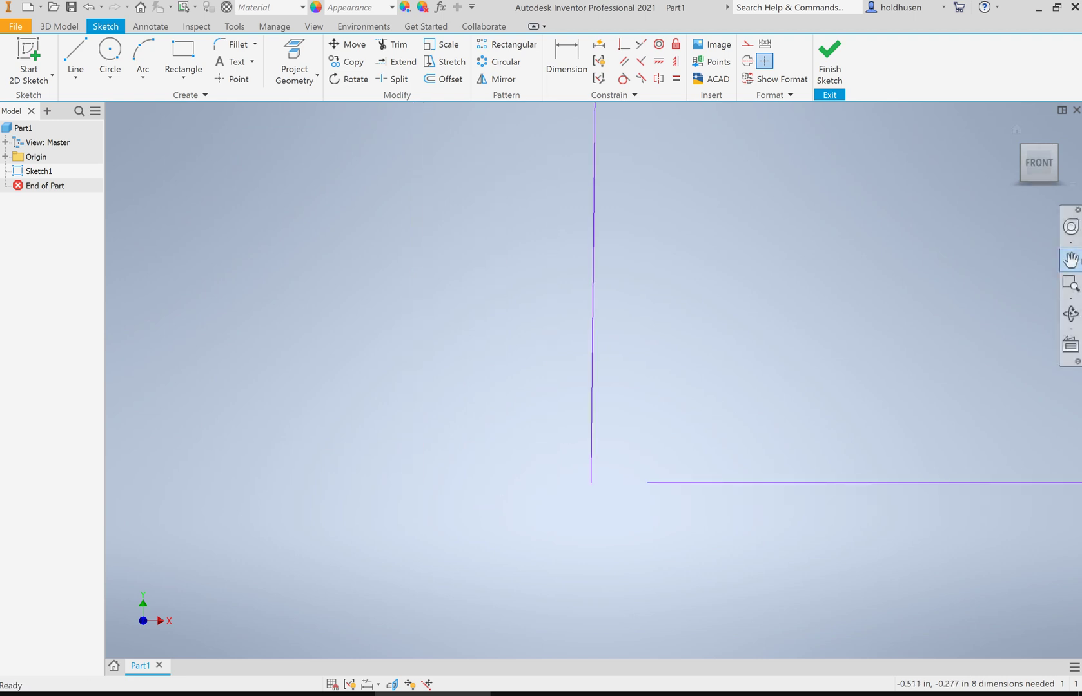
Delete the profile's slightly tilted left line, whose lower end misses the bottom line
{"action": "key", "text": "F2"}
{"action": "mouse_move", "coordinate": [701, 374]}
{"action": "left_mouse_down"}
{"action": "mouse_move", "coordinate": [574, 384]}
{"action": "mouse_move", "coordinate": [632, 408]}
{"action": "mouse_move", "coordinate": [641, 378]}
{"action": "mouse_move", "coordinate": [623, 408]}
{"action": "left_mouse_up"}
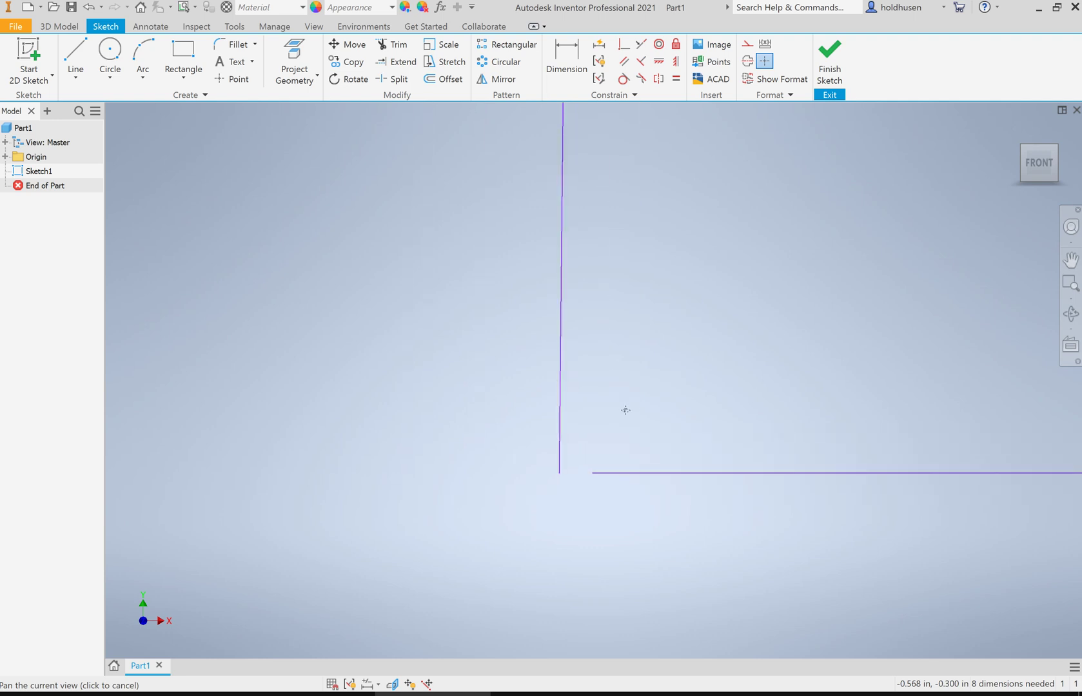
{"action": "key", "text": "Escape"}
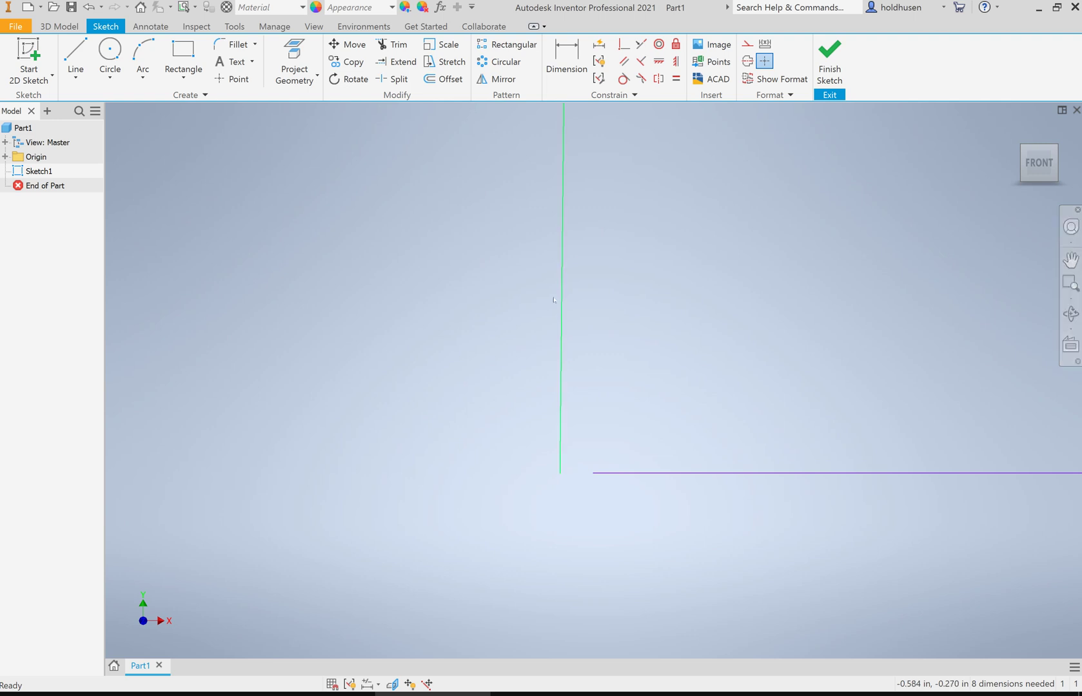
{"action": "mouse_move", "coordinate": [1068, 157]}
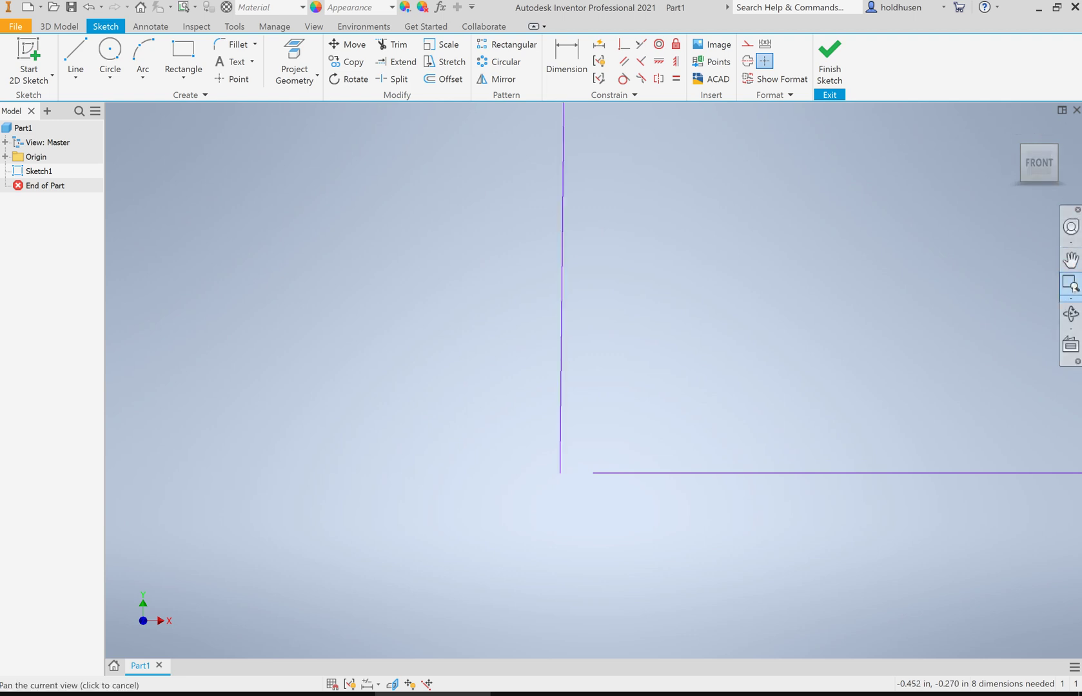
{"action": "left_click", "coordinate": [1071, 300]}
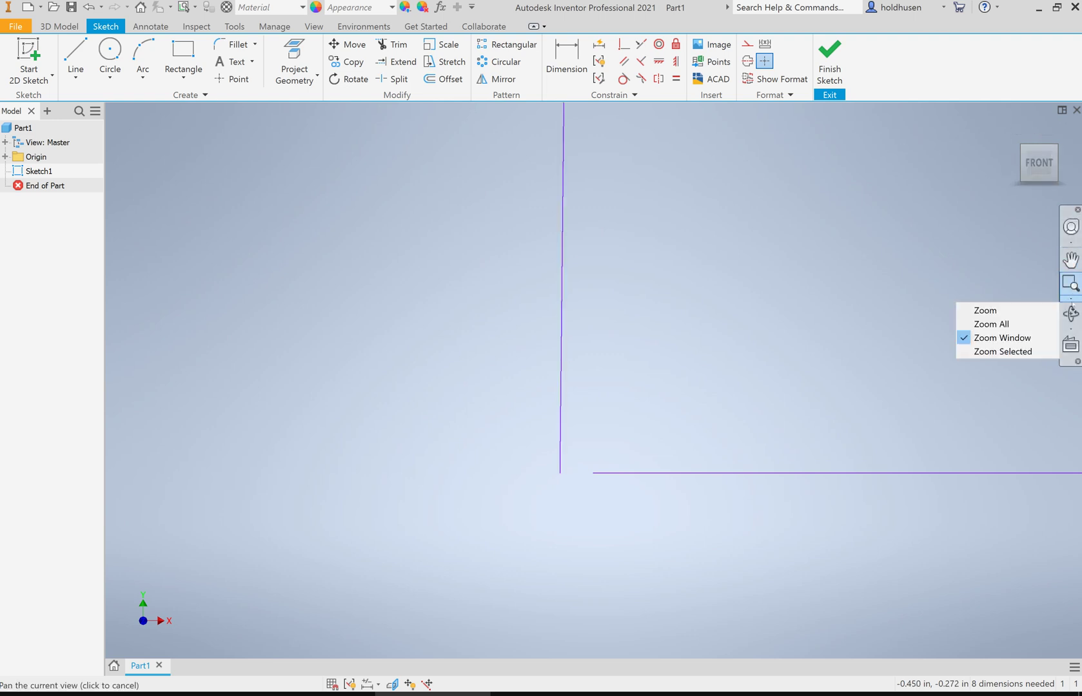
{"action": "left_click", "coordinate": [1015, 328]}
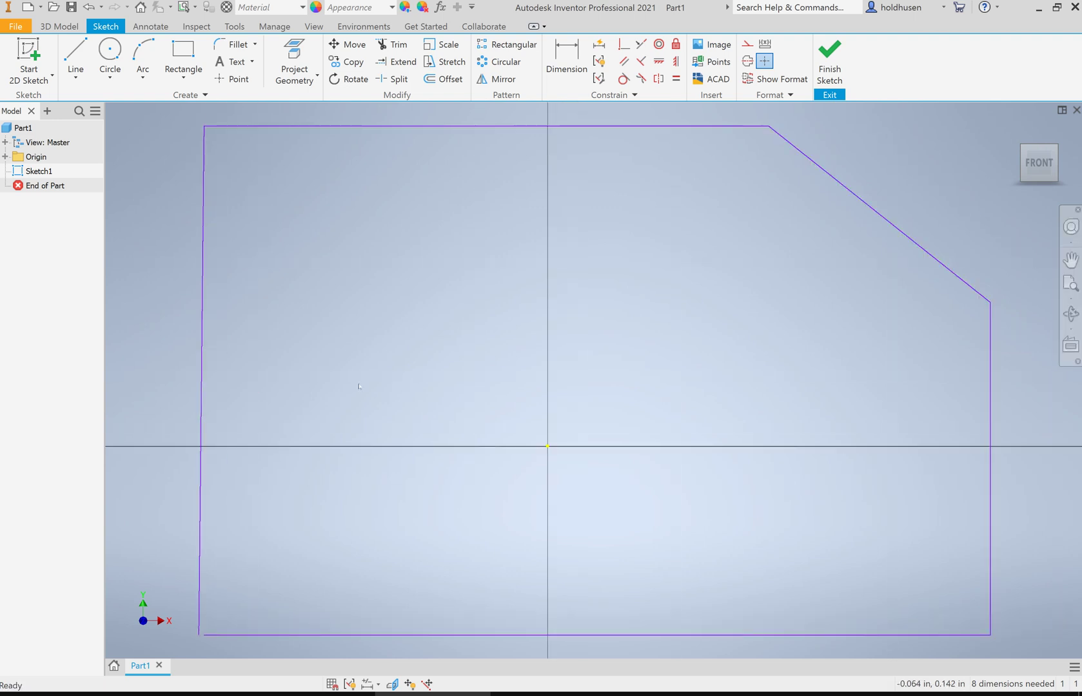
{"action": "left_click", "coordinate": [205, 313]}
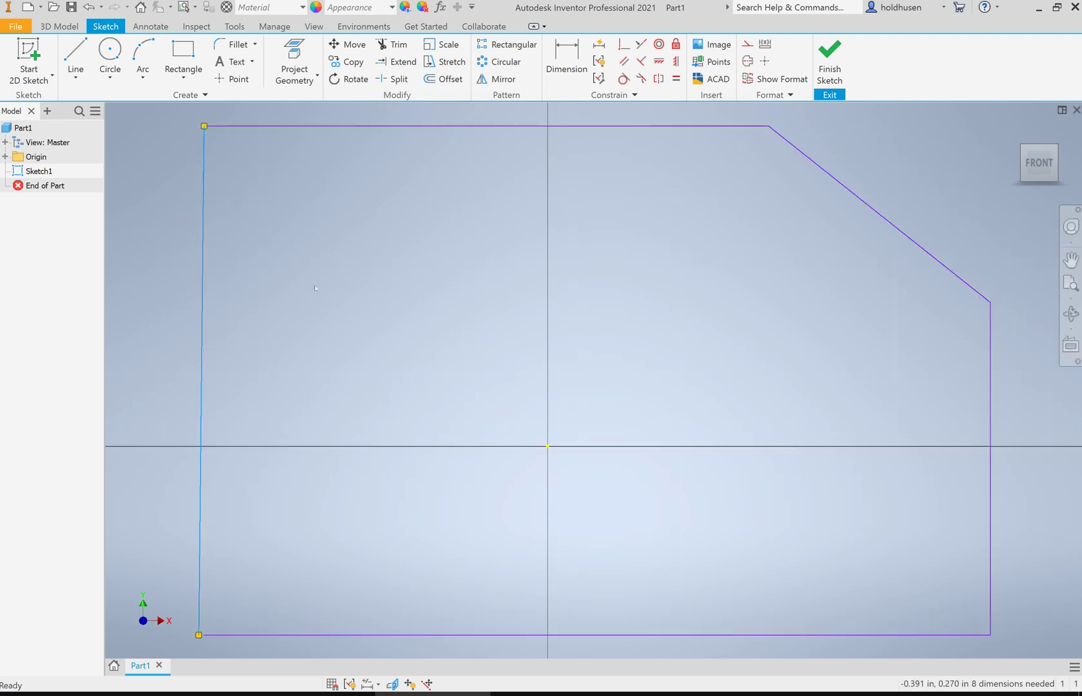
{"action": "key", "text": "Delete"}
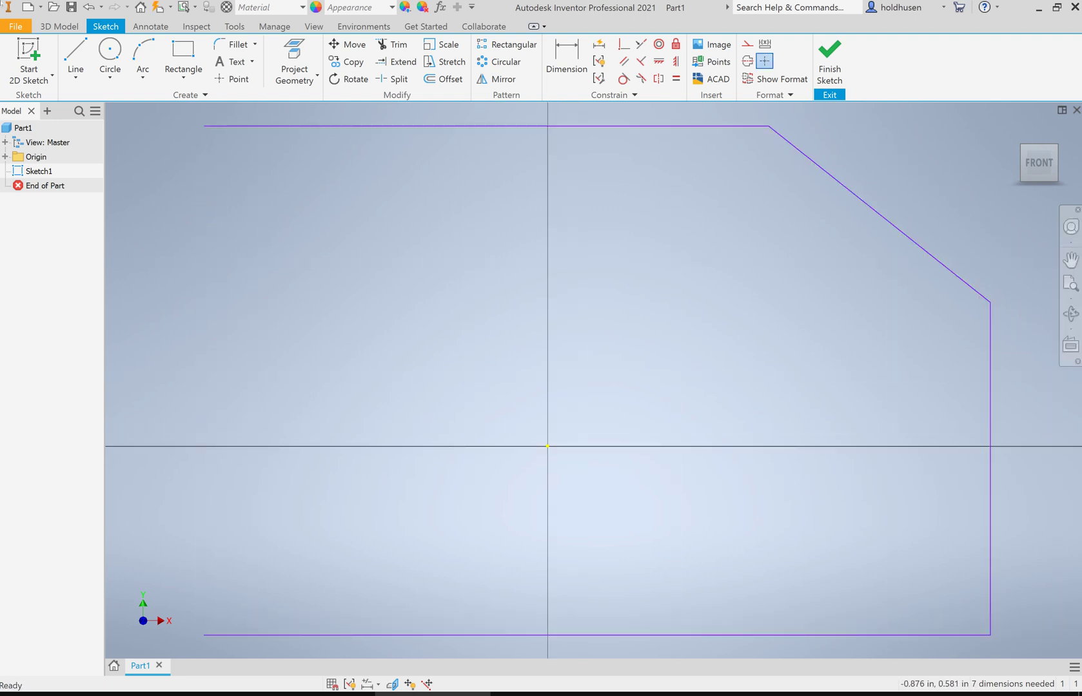
Draw a vertical line about 0.855 in long from the top line's left endpoint to the bottom line's left endpoint, closing the profile
{"action": "left_click", "coordinate": [76, 58]}
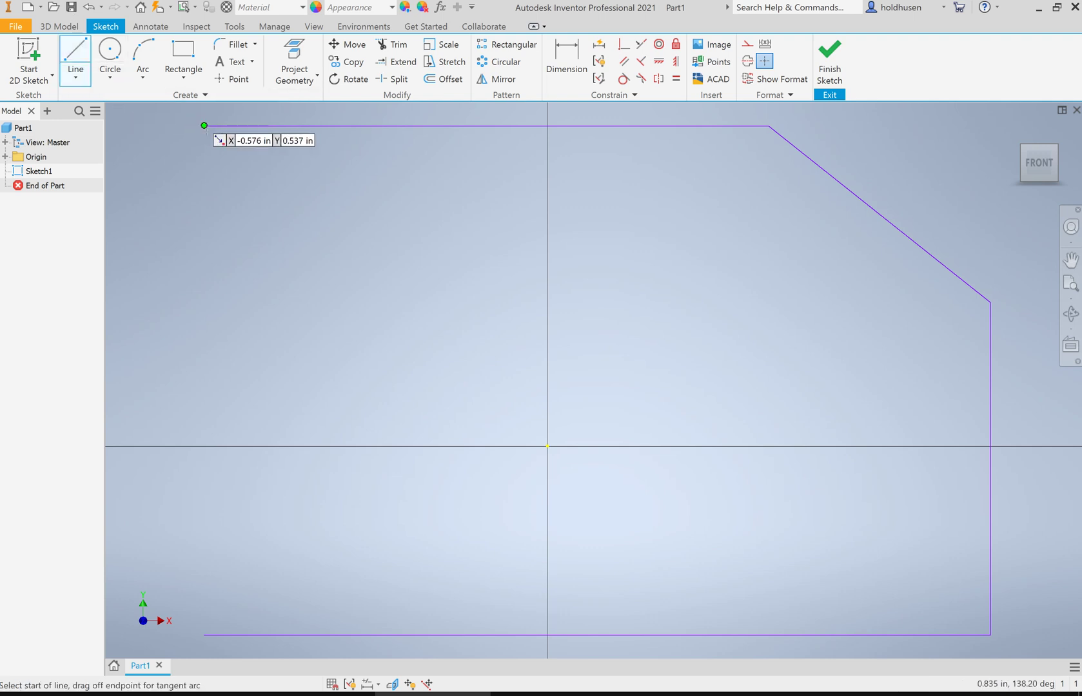
{"action": "left_click", "coordinate": [204, 126]}
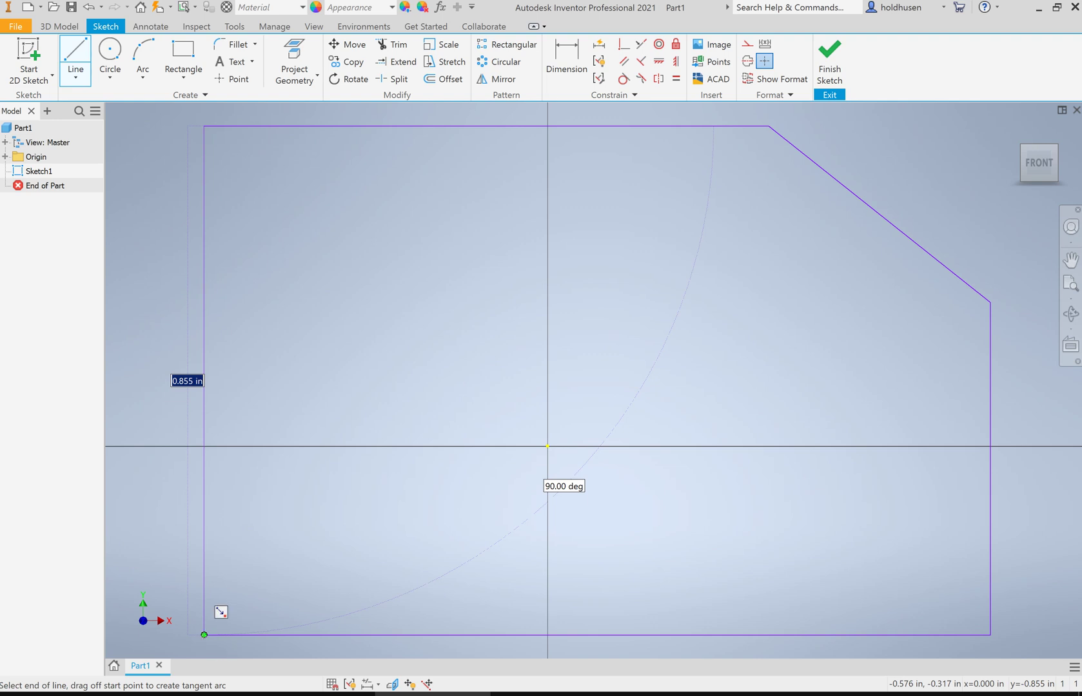
{"action": "left_click", "coordinate": [204, 635]}
{"action": "right_click", "coordinate": [252, 582]}
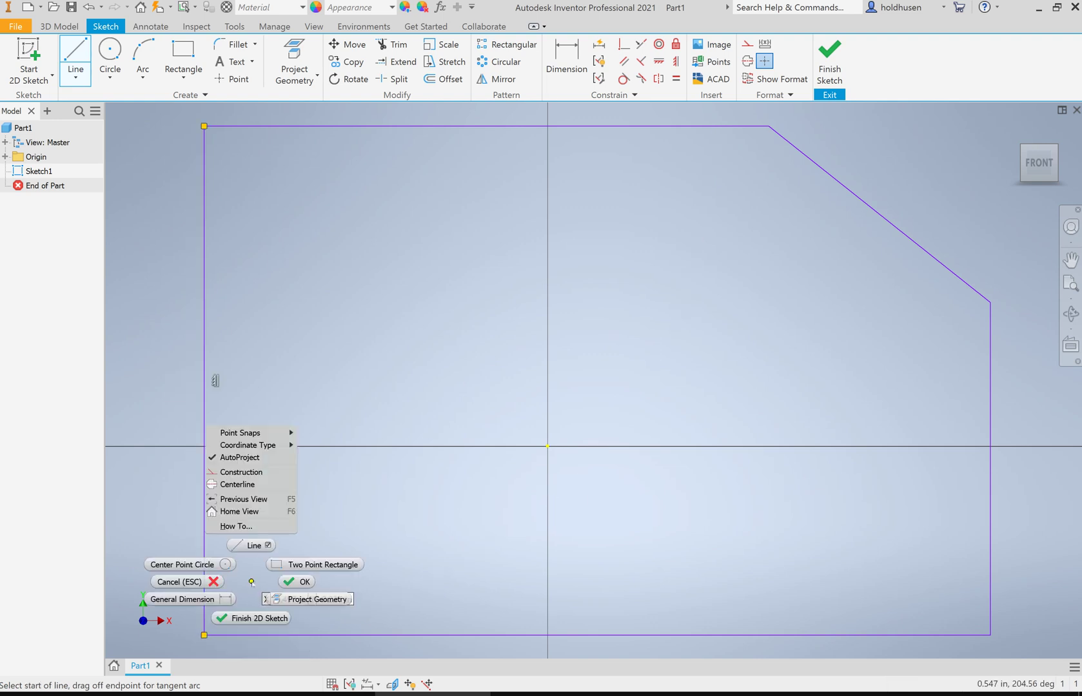
{"action": "left_click", "coordinate": [297, 581]}
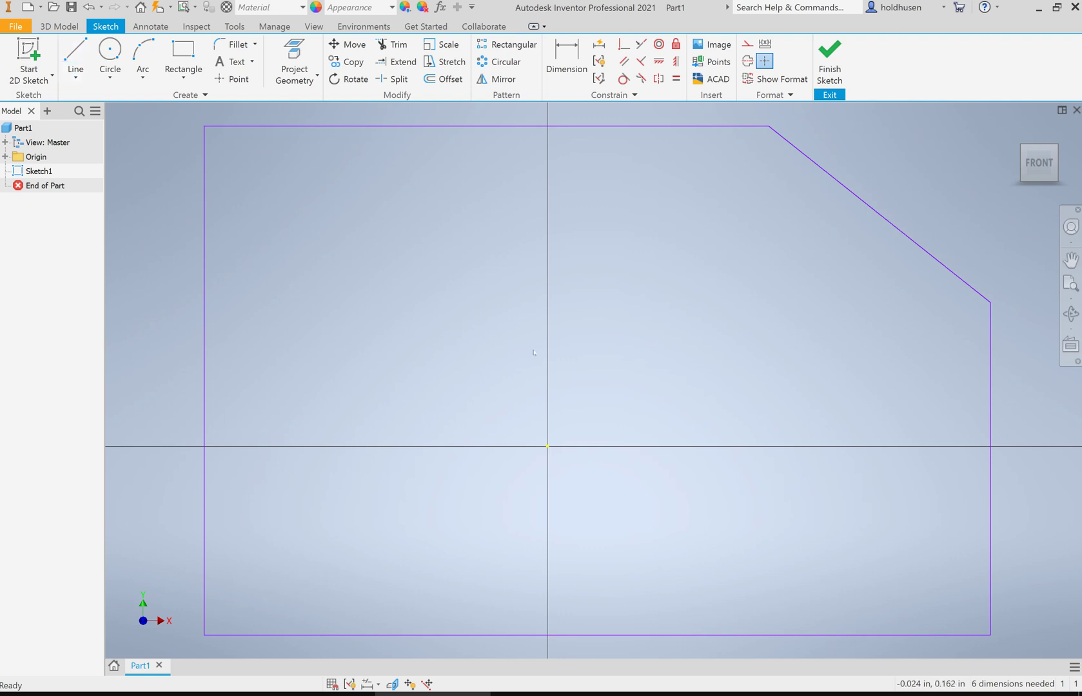
Dimension the profile's bottom line below the shape and set its length to 1.5 in
{"action": "scroll", "coordinate": [533, 352], "scroll_direction": "down", "scroll_amount": 1}
{"action": "scroll", "coordinate": [534, 351], "scroll_direction": "up", "scroll_amount": 2}
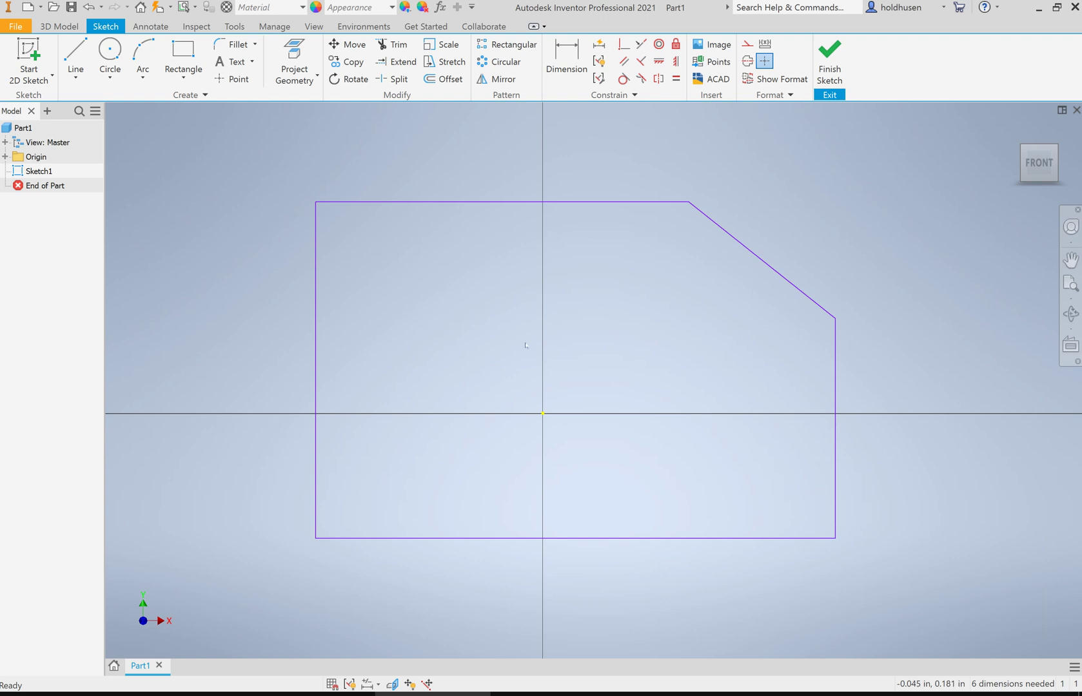
{"action": "left_click", "coordinate": [567, 51]}
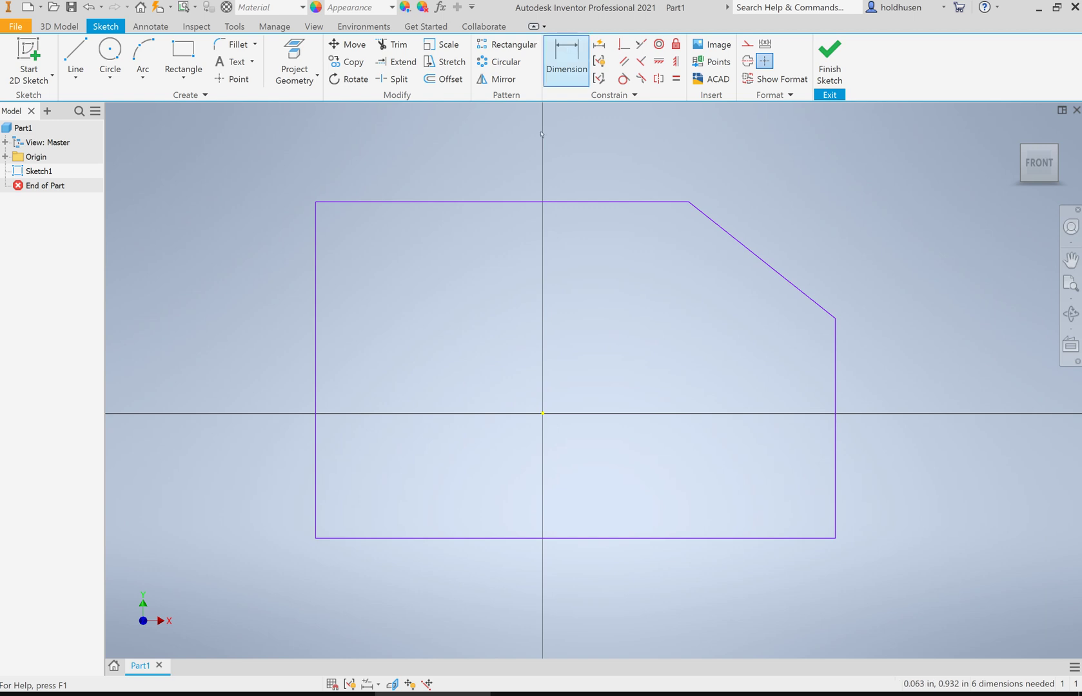
{"action": "left_click", "coordinate": [632, 540]}
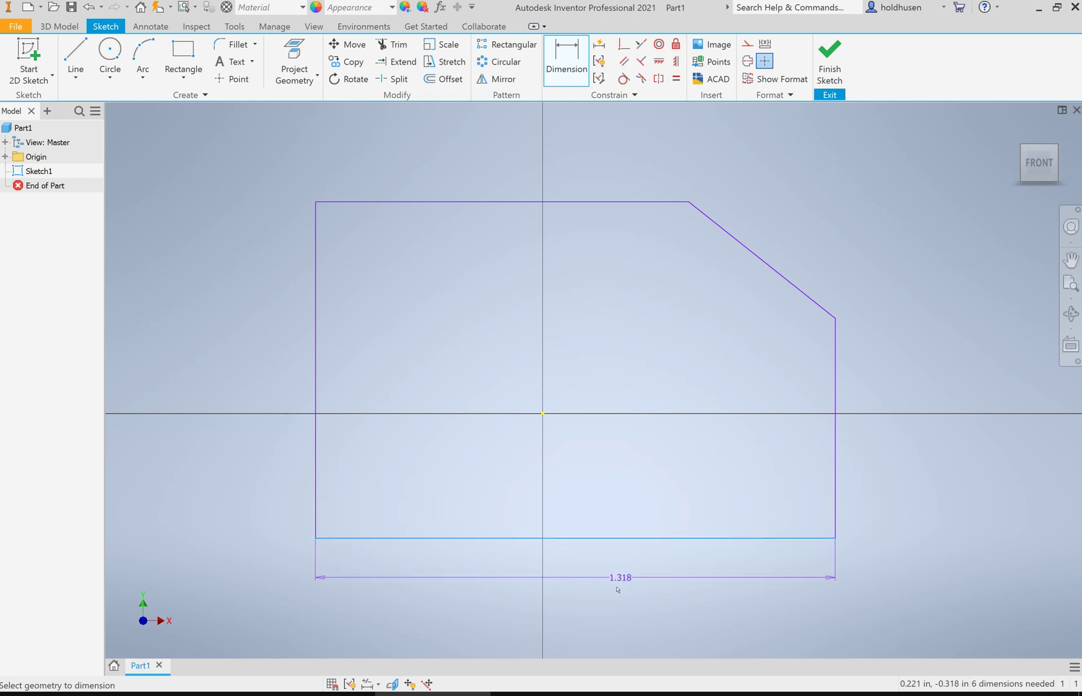
{"action": "left_click", "coordinate": [618, 589]}
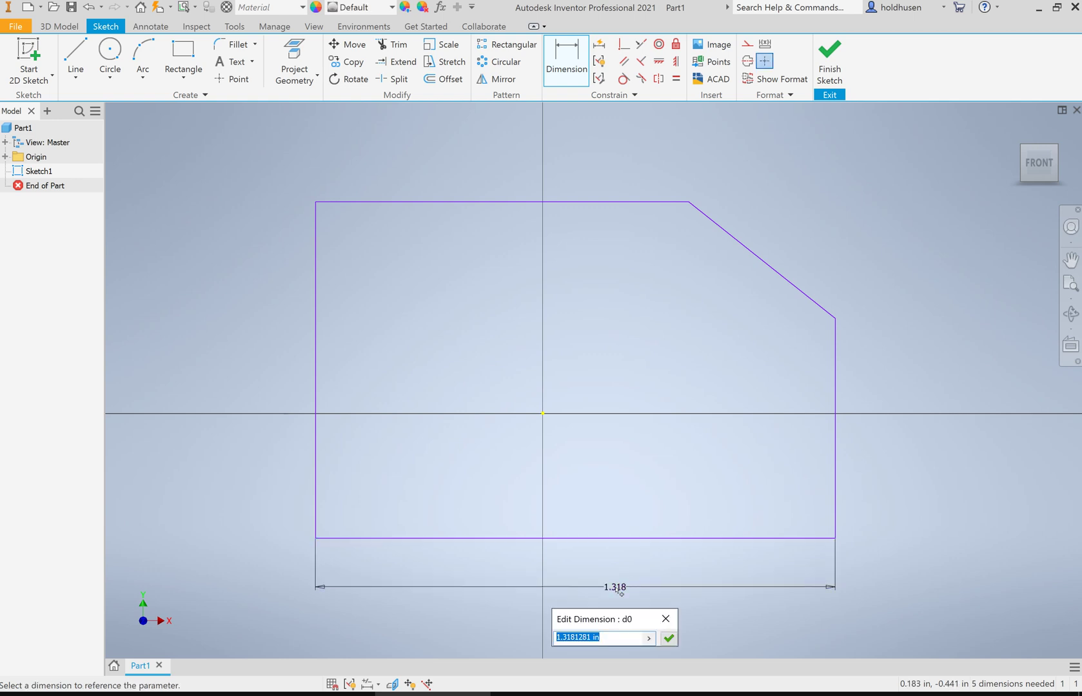
{"action": "type", "text": "1.5"}
{"action": "key", "text": "Return"}
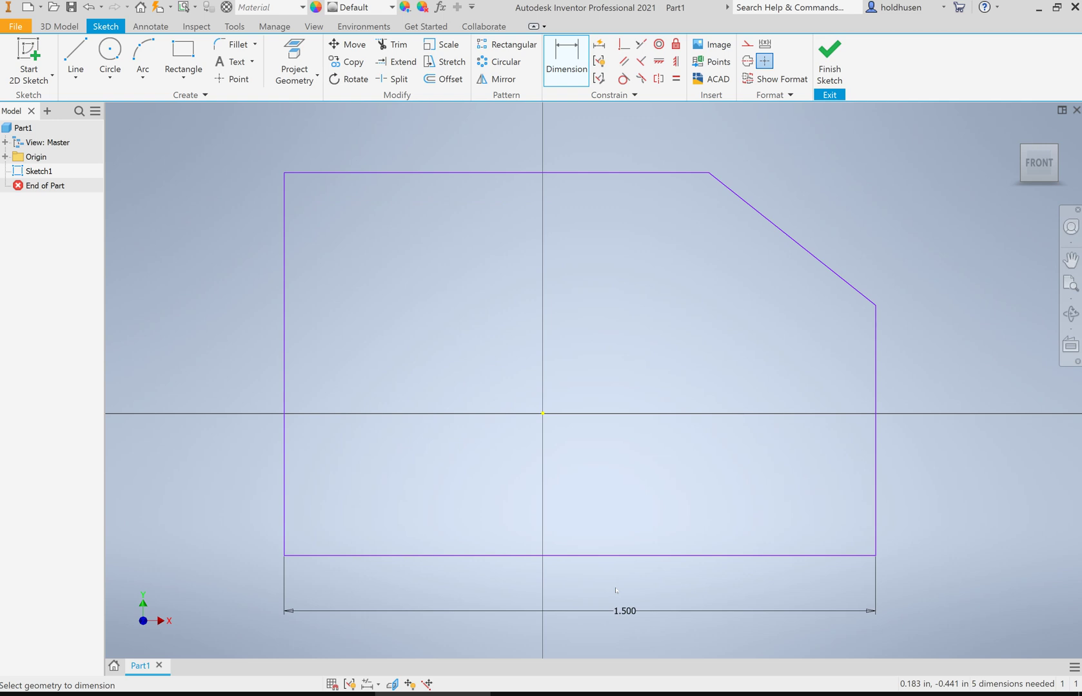
Dimension the profile's right vertical line and set its length to .75 in
{"action": "left_click", "coordinate": [876, 502]}
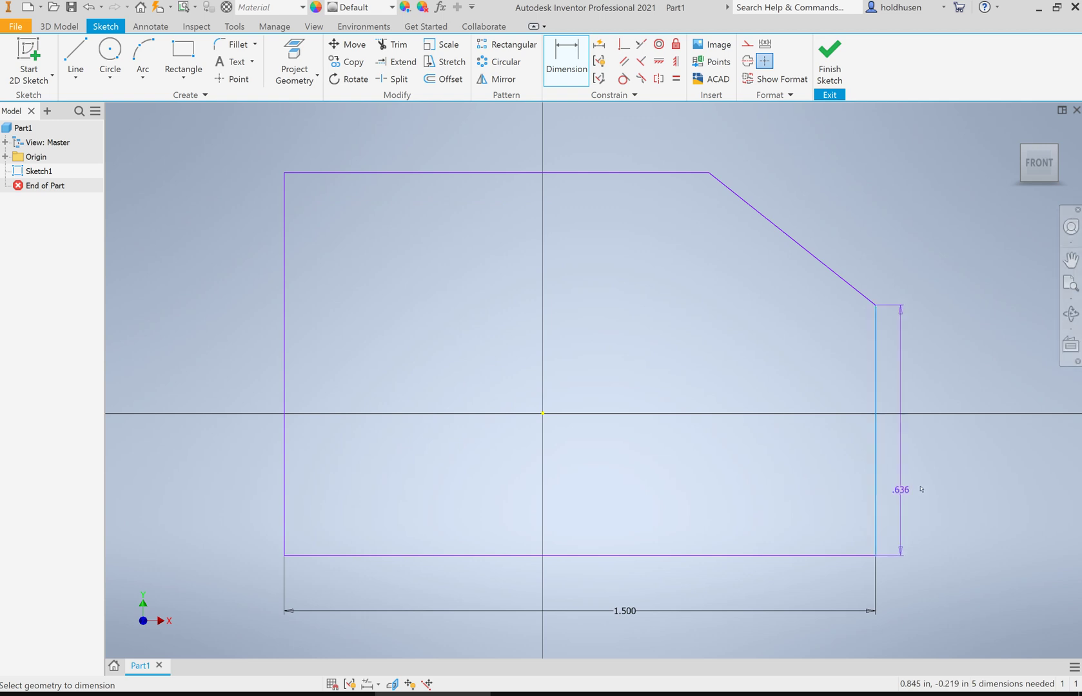
{"action": "left_click", "coordinate": [941, 476]}
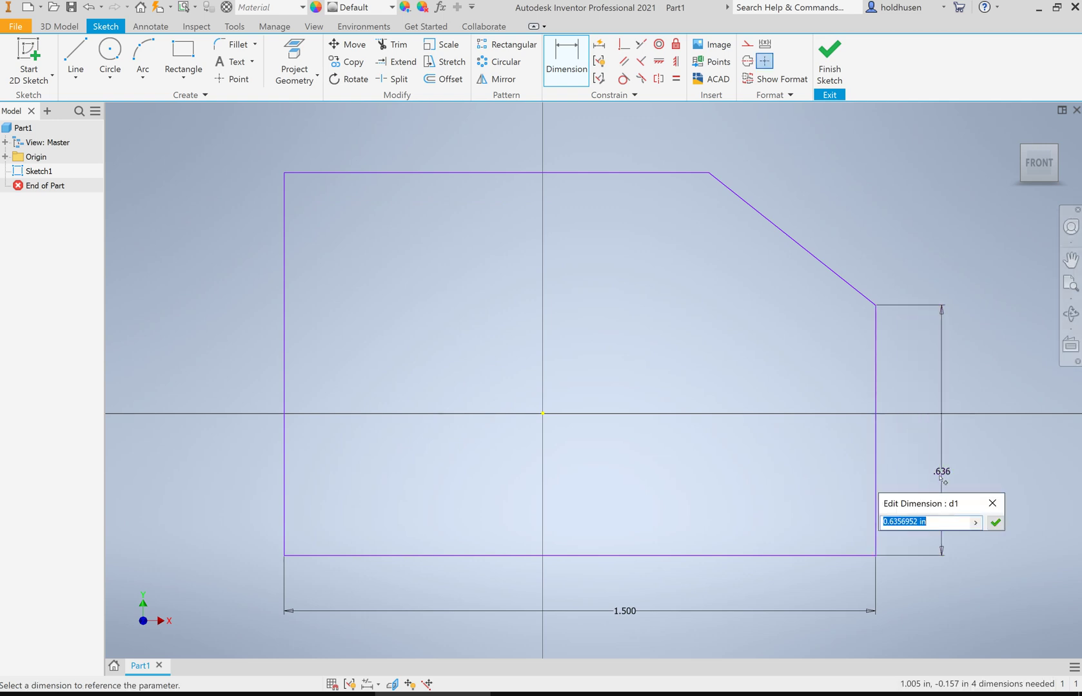
{"action": "type", "text": ".75"}
{"action": "key", "text": "Return"}
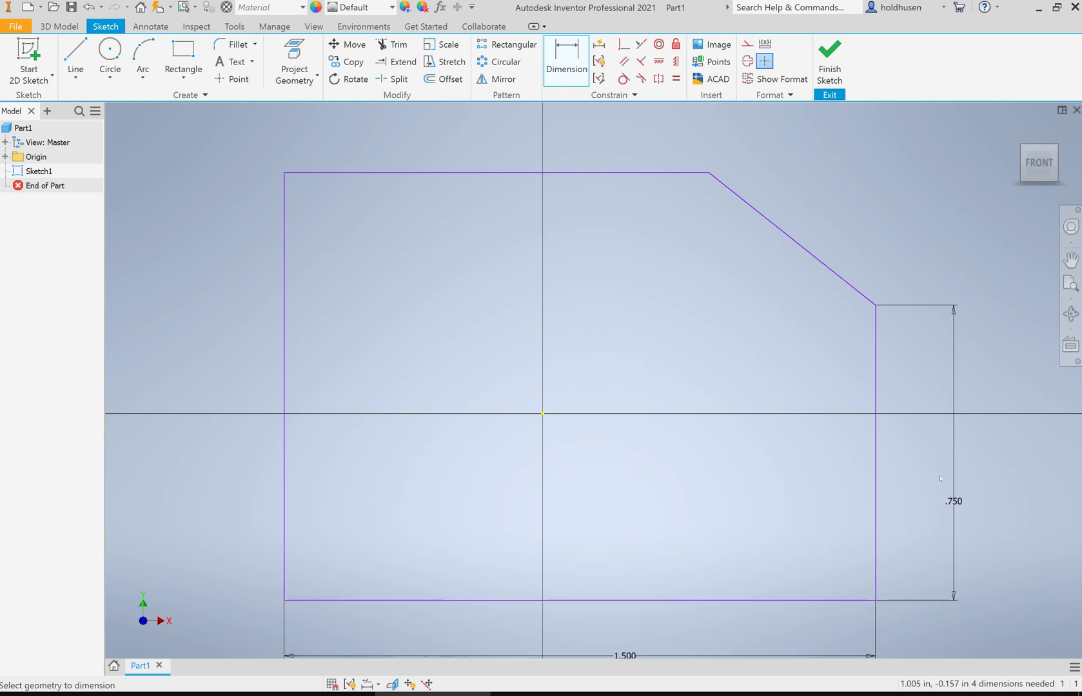
Dimension the profile's overall height between the two left corner points and set it to 1 in
{"action": "left_click", "coordinate": [284, 602]}
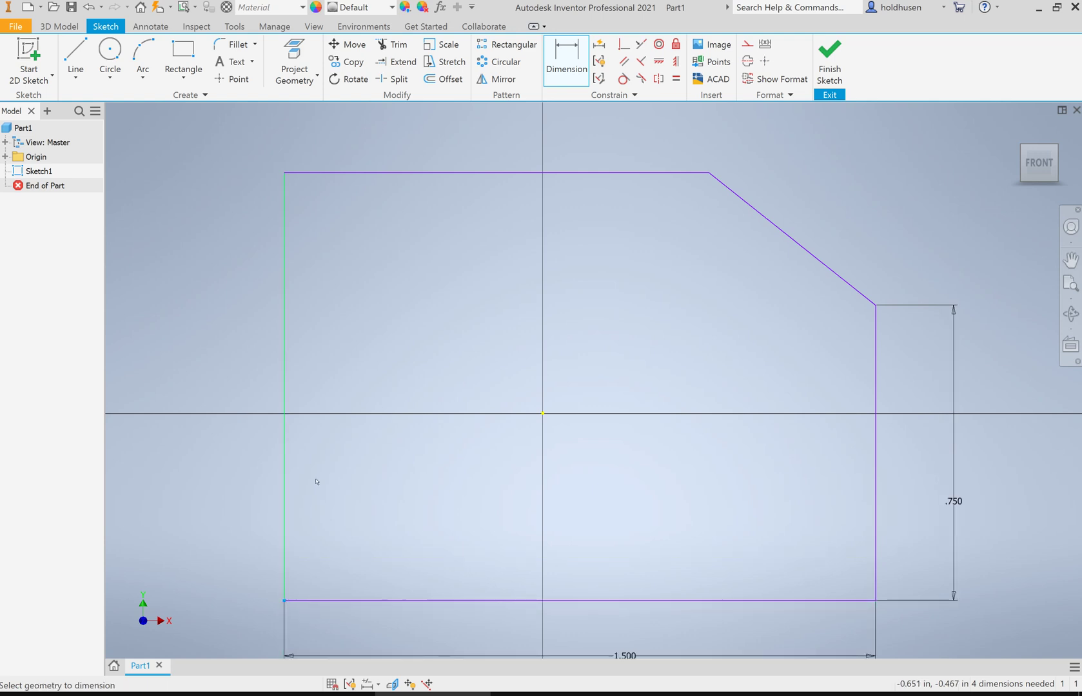
{"action": "left_click", "coordinate": [286, 174]}
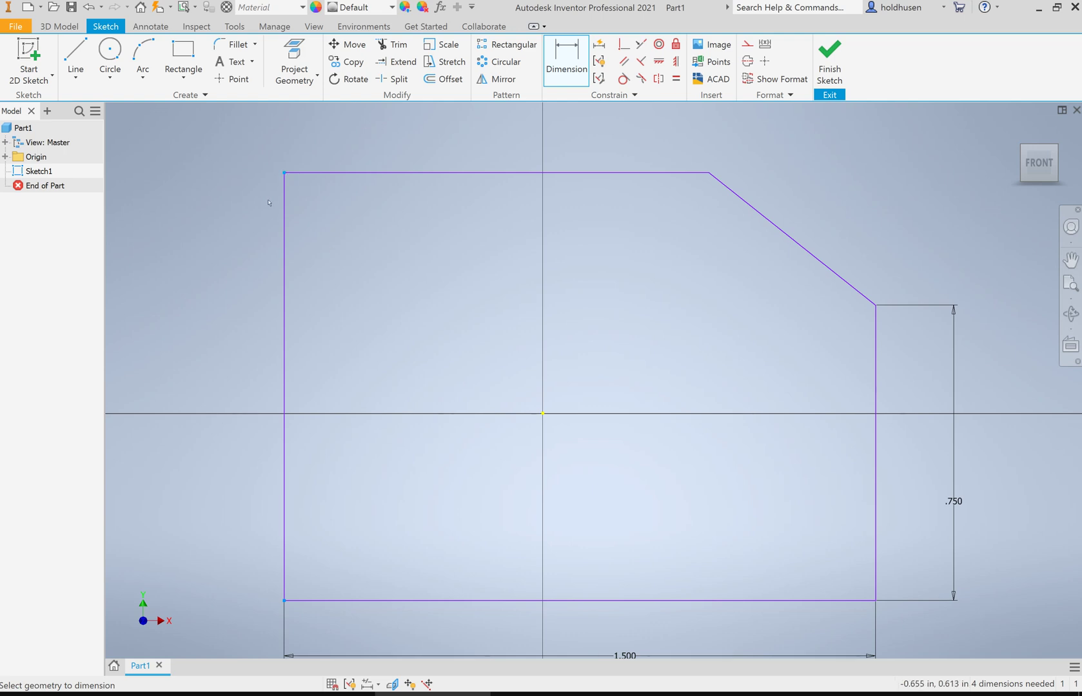
{"action": "left_click", "coordinate": [222, 380]}
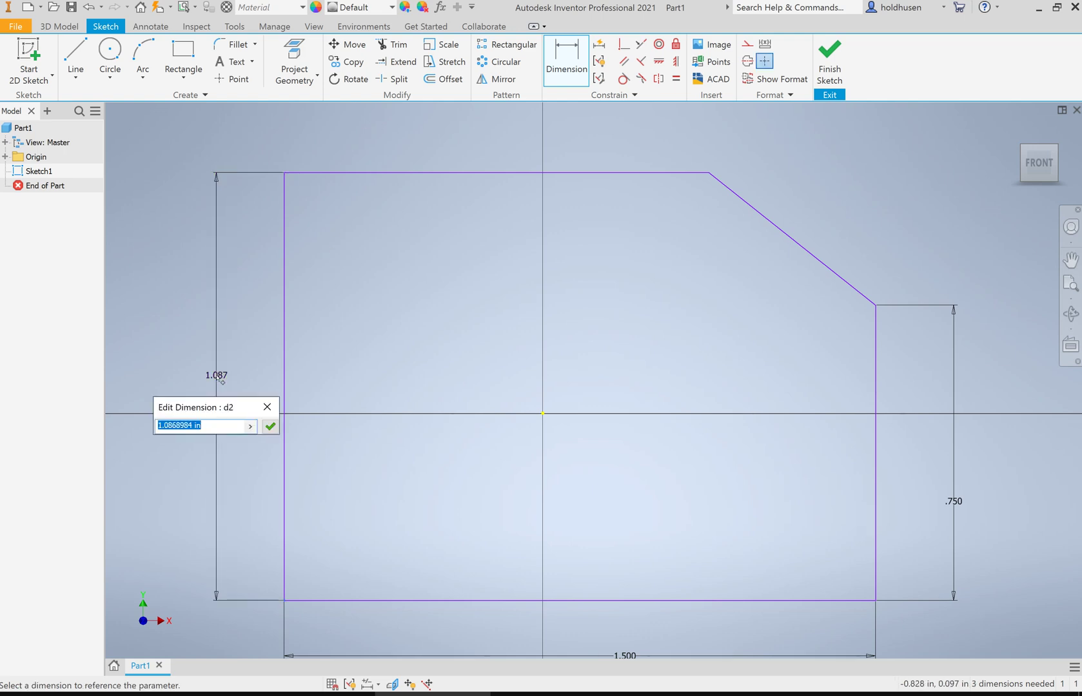
{"action": "type", "text": "1"}
{"action": "key", "text": "Return"}
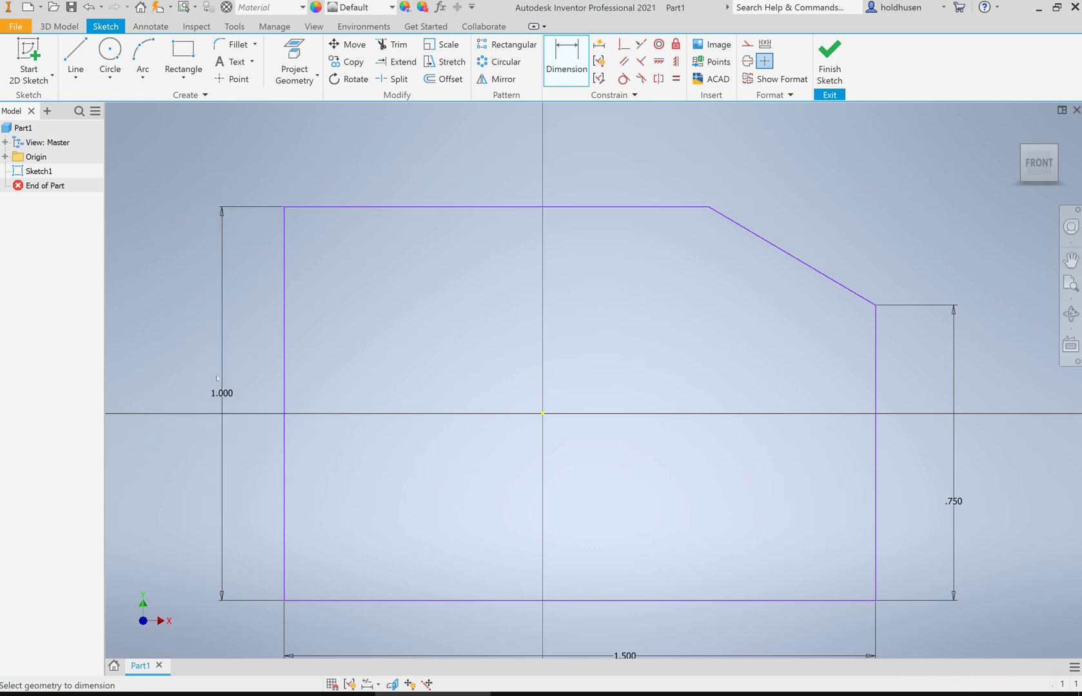
Add an outside angle dimension between the top line and the slanted corner line, and set it to 45 degrees
{"action": "left_click", "coordinate": [785, 257]}
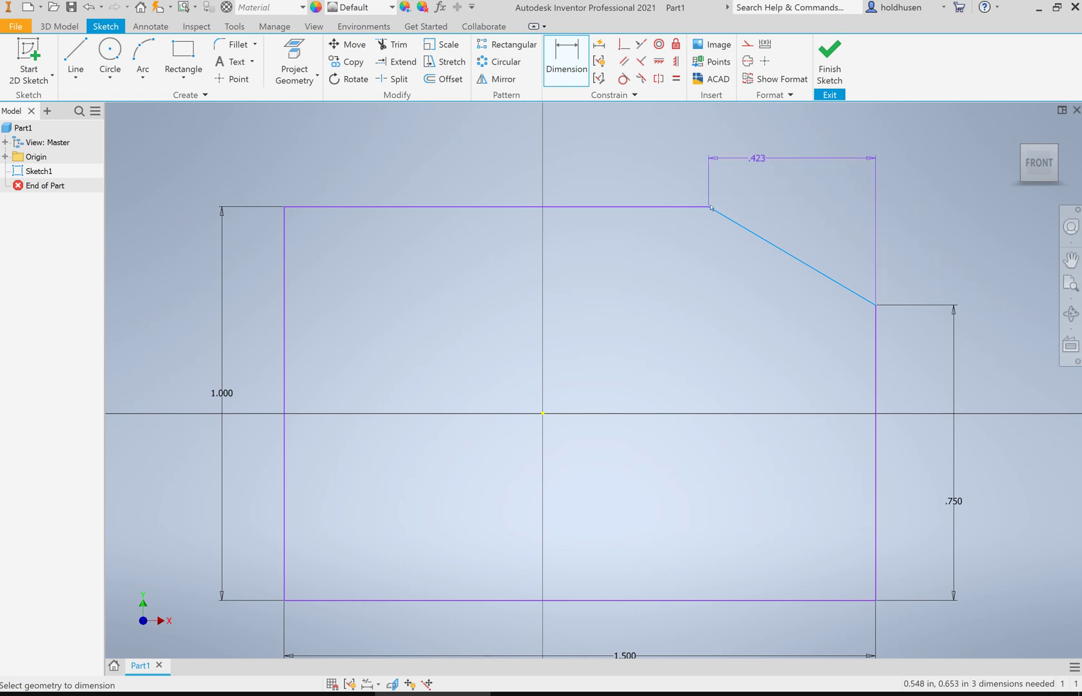
{"action": "left_click", "coordinate": [668, 207]}
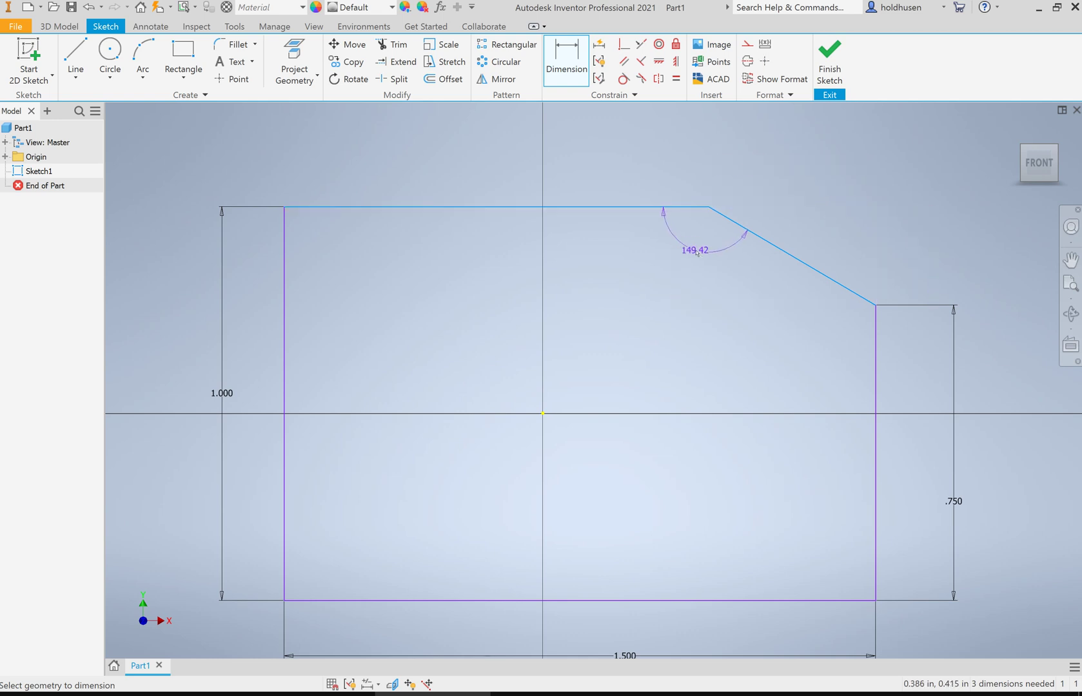
{"action": "left_click", "coordinate": [836, 236]}
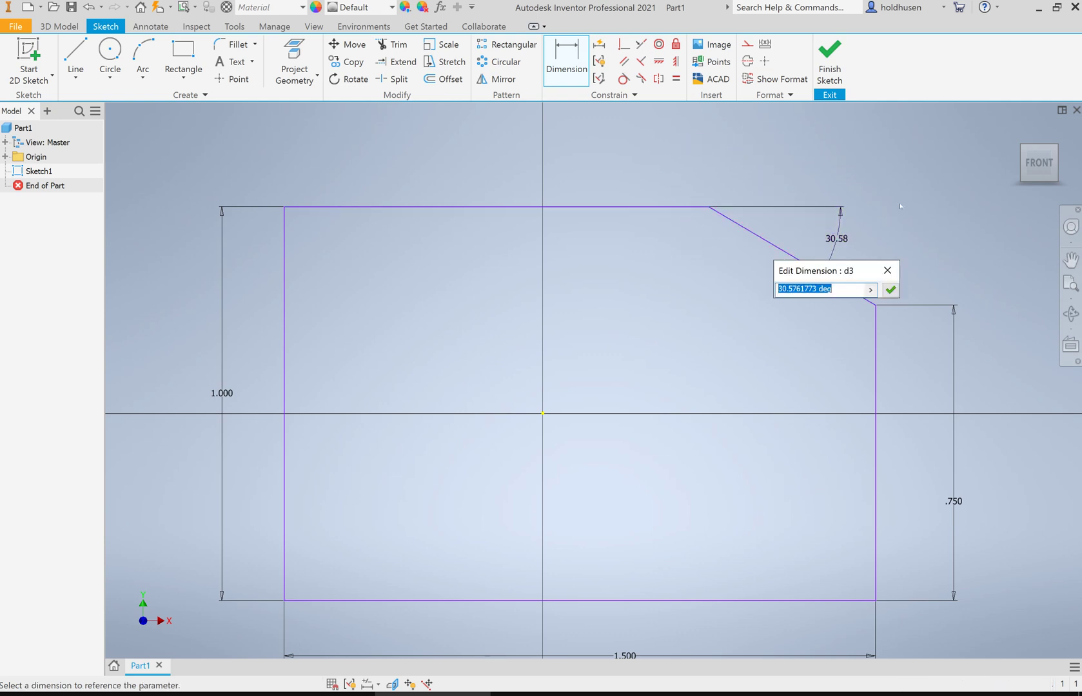
{"action": "type", "text": "45"}
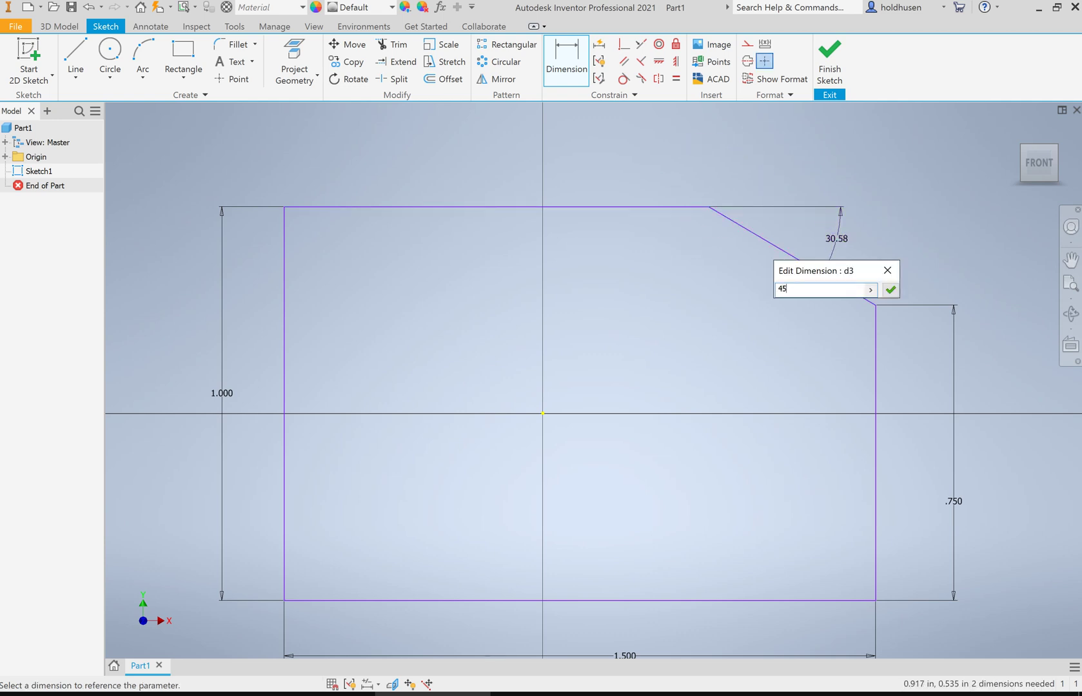
{"action": "key", "text": "Return"}
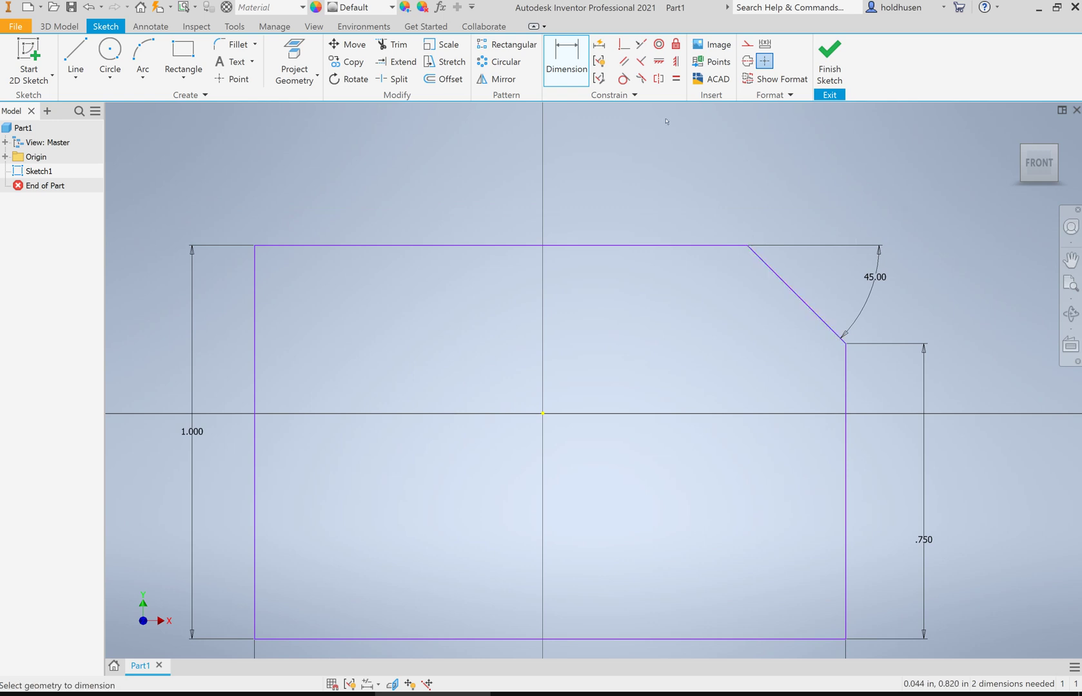
Add driven vertical and horizontal dimensions to the slanted corner line, accepting each as a reference dimension, and end the Dimension command
{"action": "left_click", "coordinate": [804, 301]}
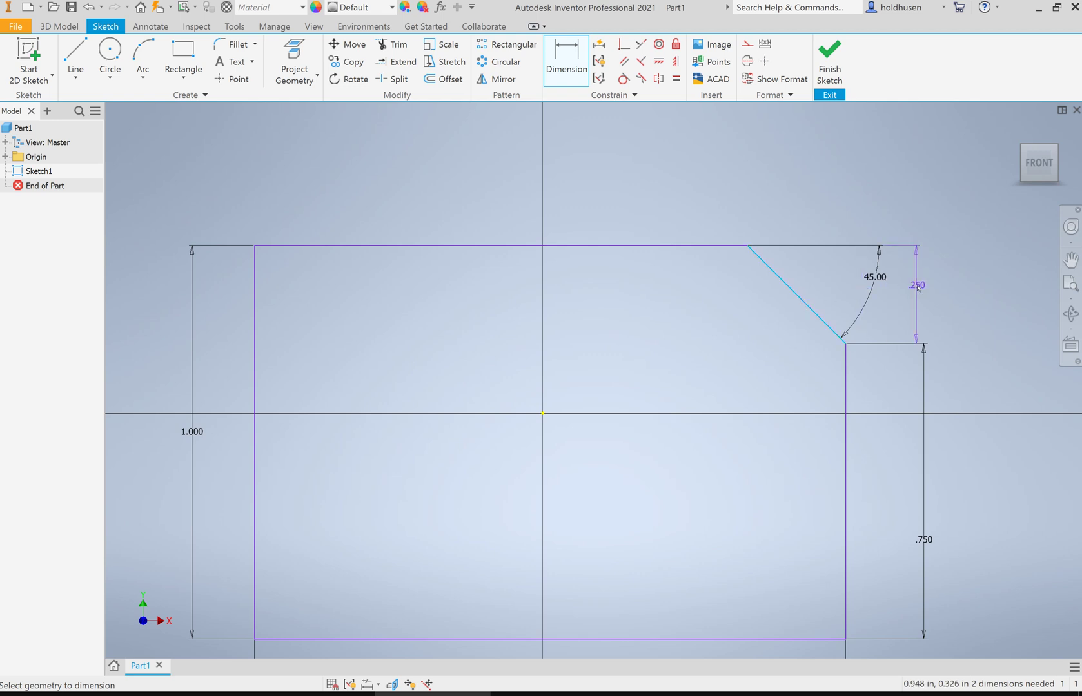
{"action": "left_click", "coordinate": [917, 289]}
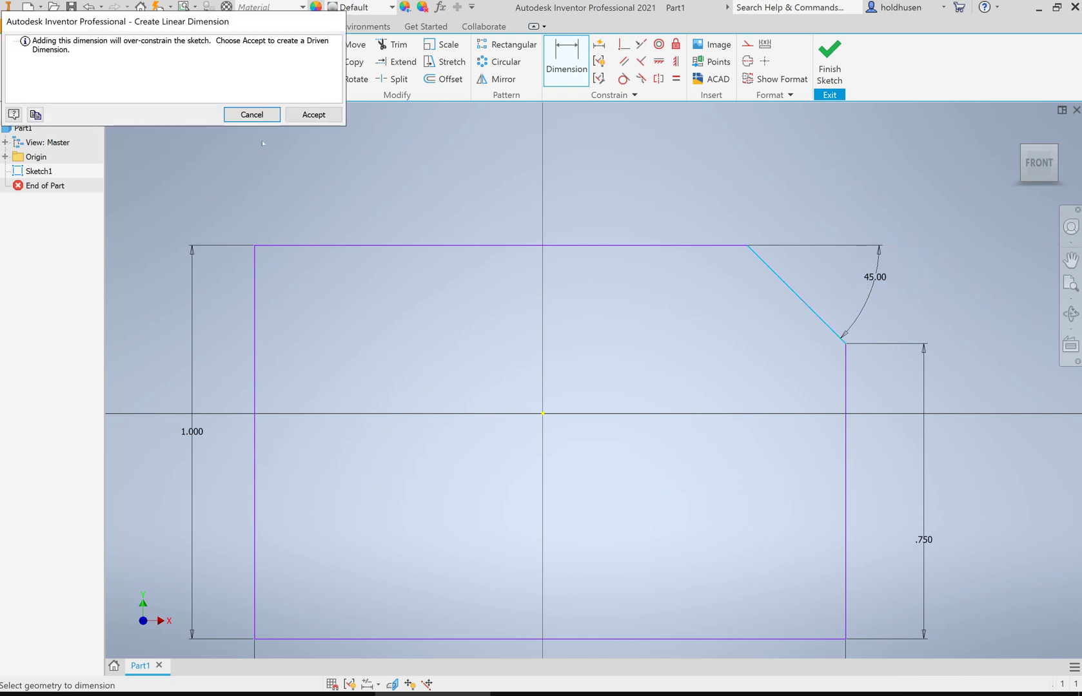
{"action": "left_click", "coordinate": [313, 114]}
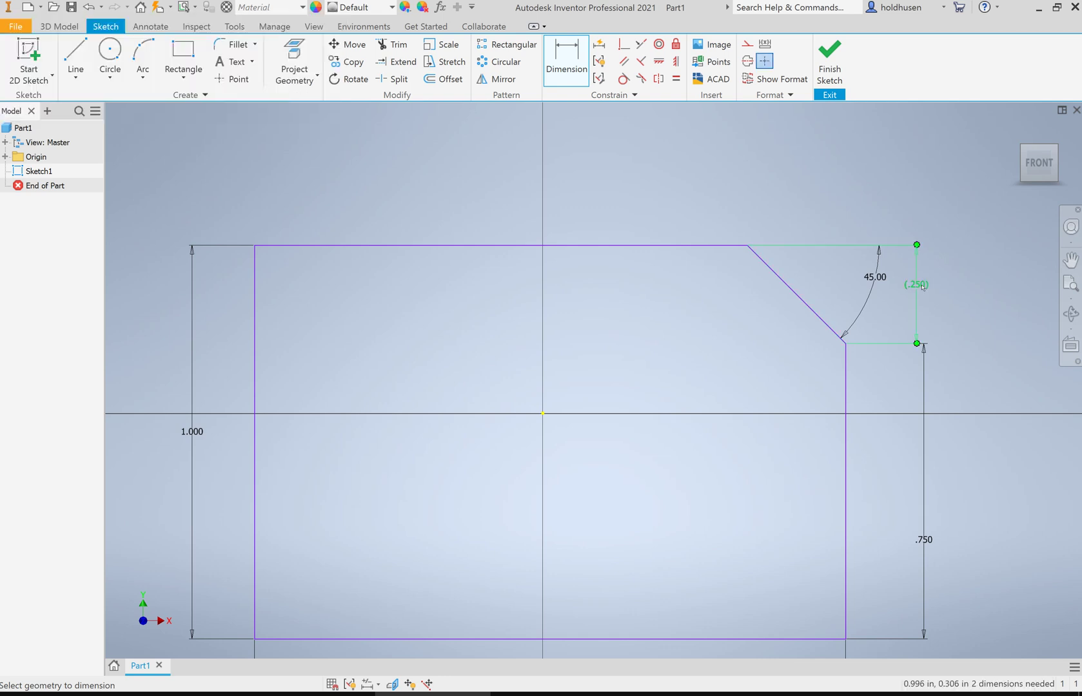
{"action": "left_click", "coordinate": [799, 288]}
{"action": "left_click", "coordinate": [801, 188]}
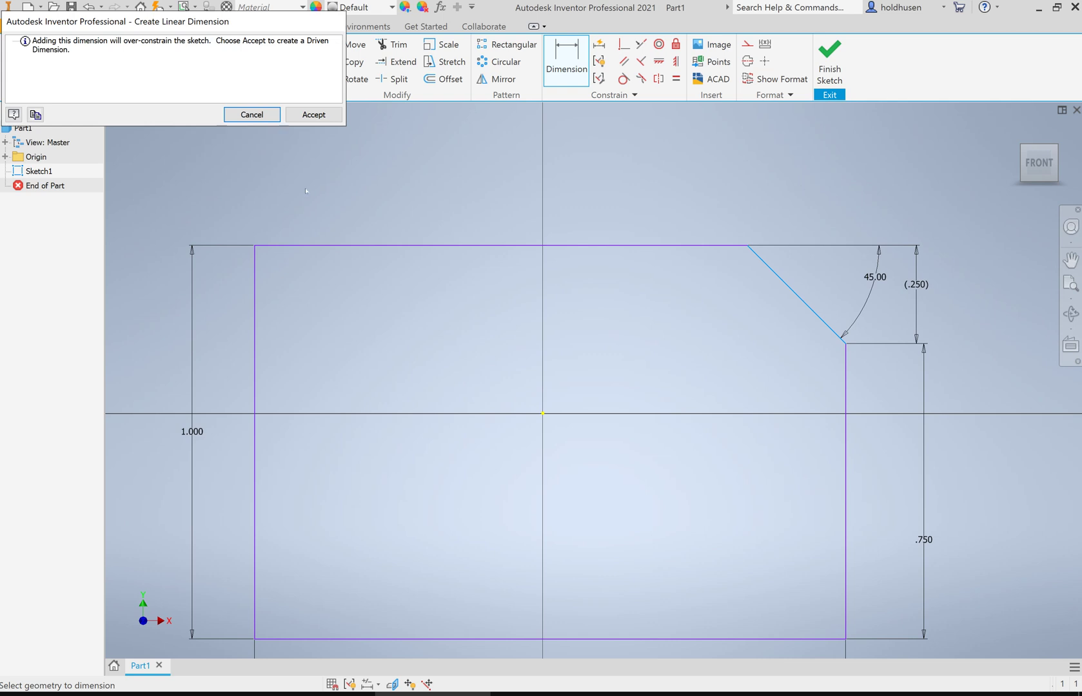
{"action": "left_click", "coordinate": [313, 114]}
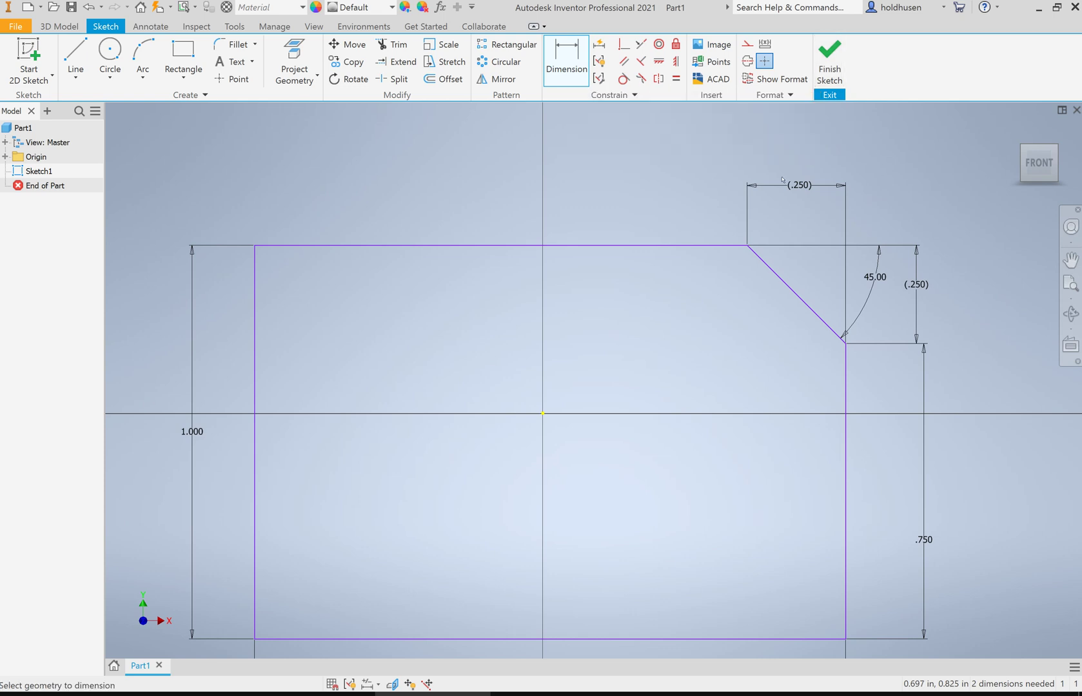
{"action": "right_click", "coordinate": [669, 182]}
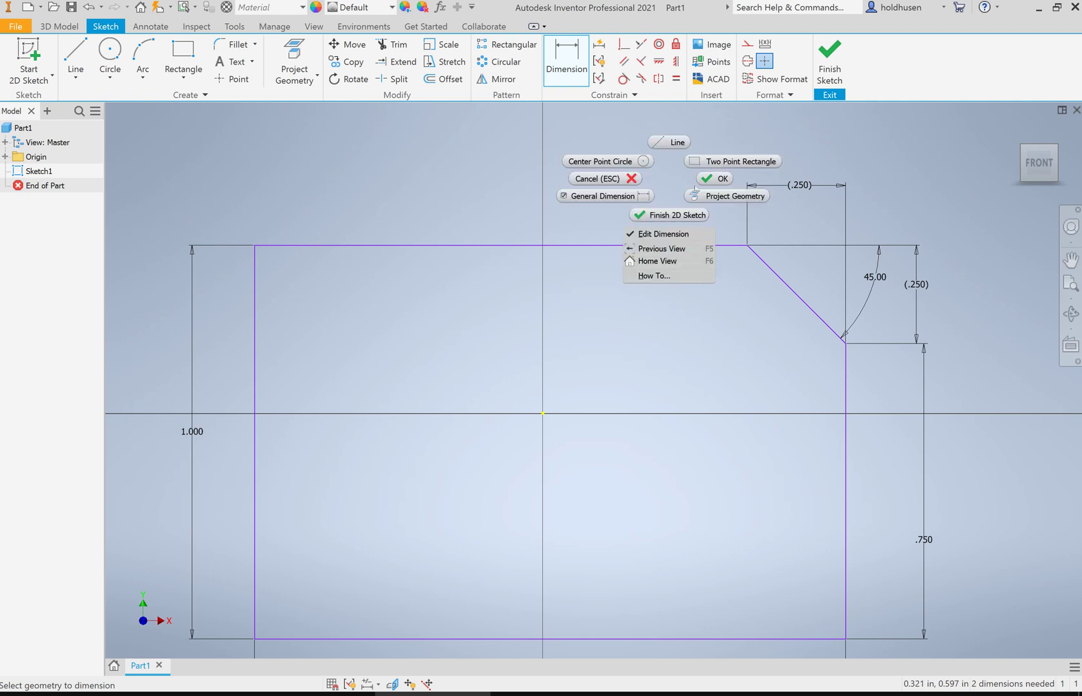
{"action": "left_click", "coordinate": [717, 179]}
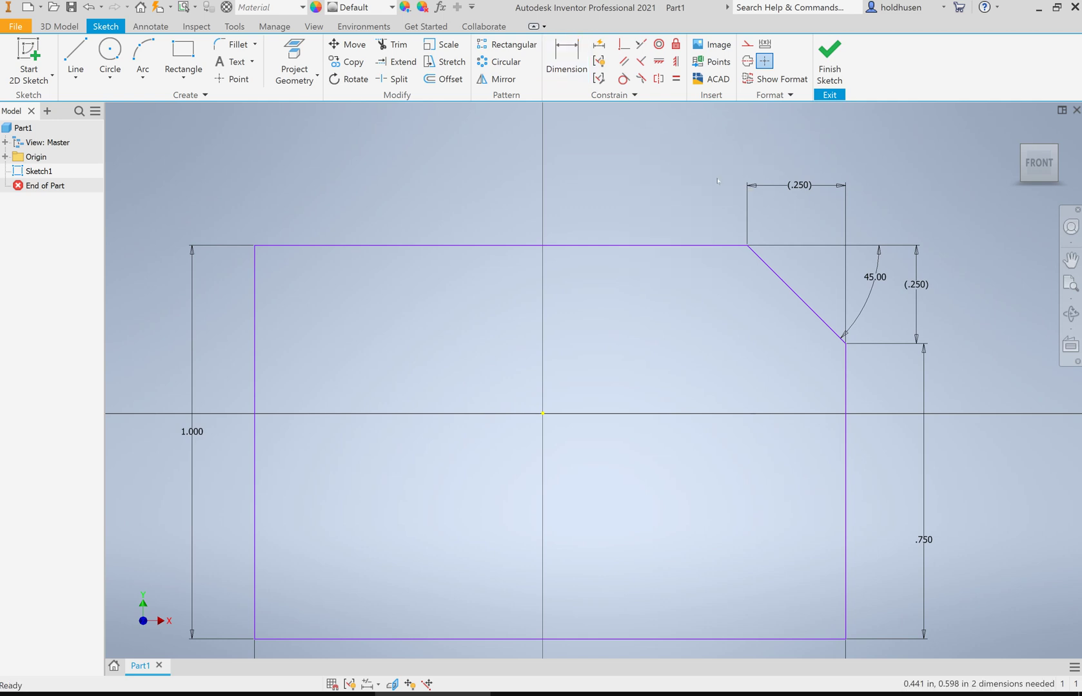
Delete the horizontal and vertical reference dimensions from the slanted corner line
{"action": "left_click", "coordinate": [810, 188]}
{"action": "key", "text": "Delete"}
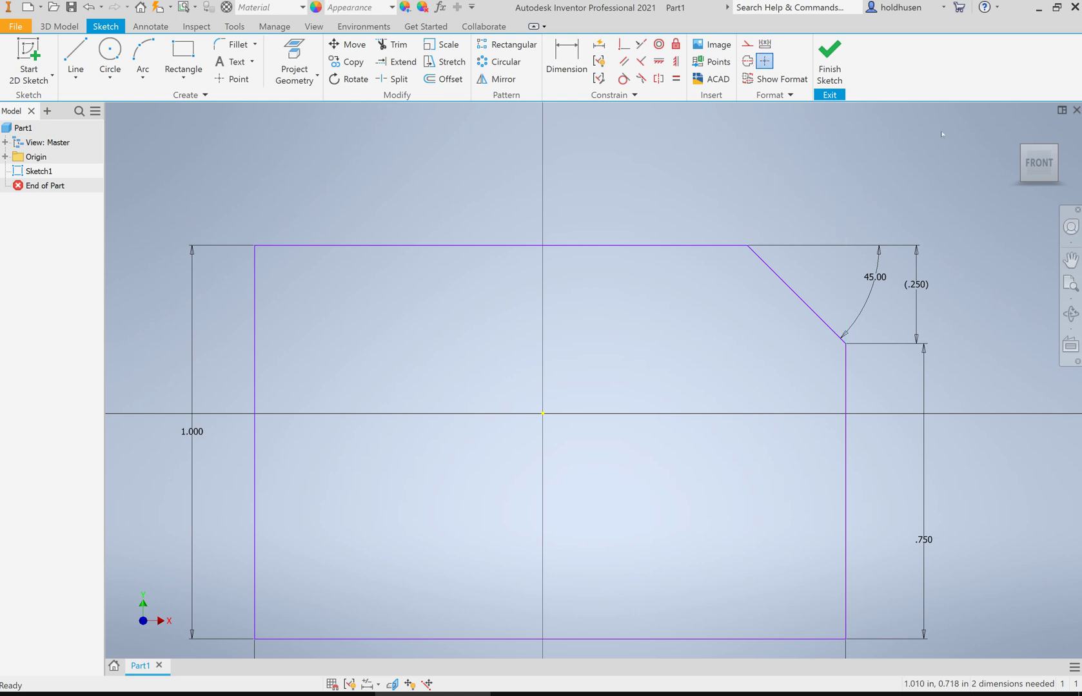
{"action": "key", "text": "ctrl+z"}
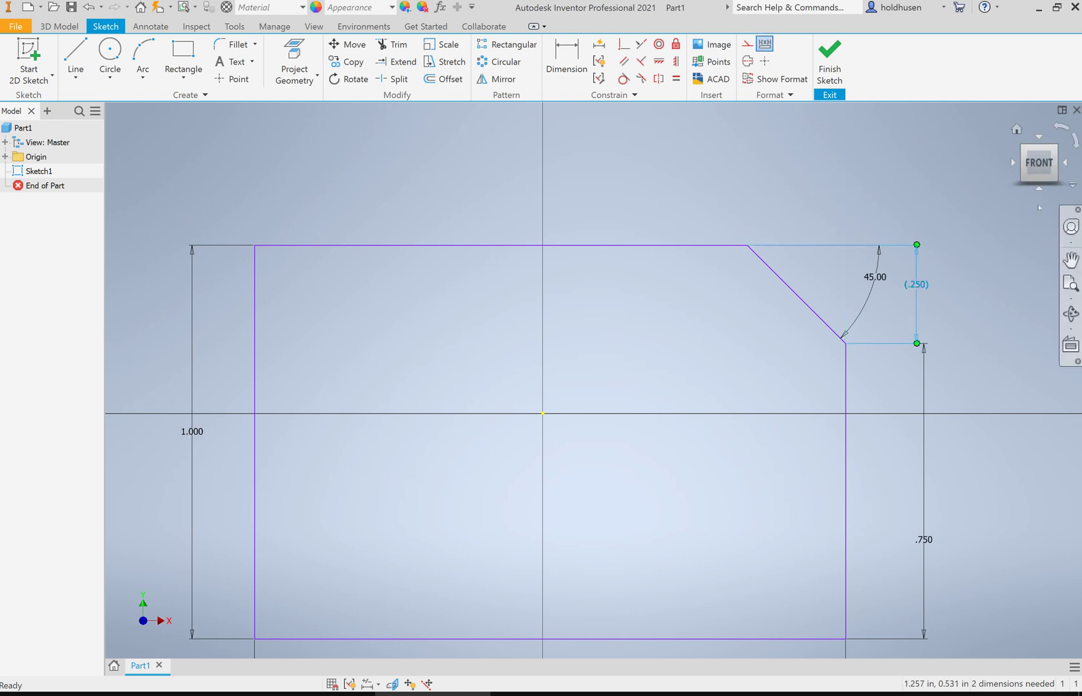
{"action": "key", "text": "Delete"}
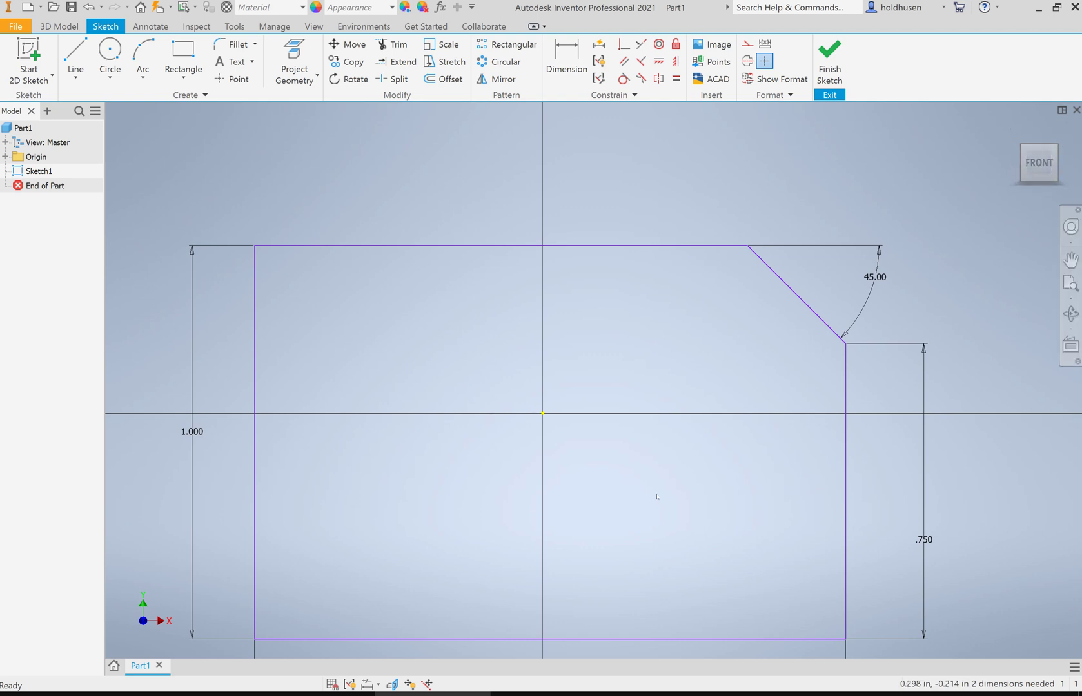
Set the length dimension of the profile's right vertical line to .5 in
{"action": "scroll", "coordinate": [657, 497], "scroll_direction": "up", "scroll_amount": 4}
{"action": "scroll", "coordinate": [657, 497], "scroll_direction": "up", "scroll_amount": 2}
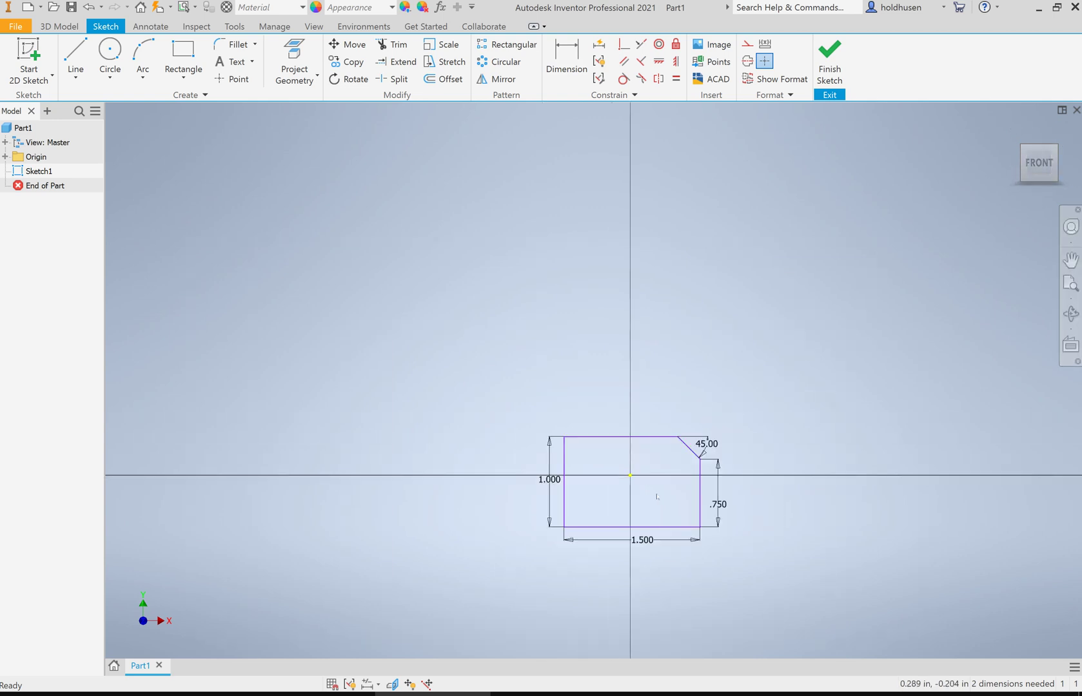
{"action": "scroll", "coordinate": [649, 406], "scroll_direction": "down", "scroll_amount": 6}
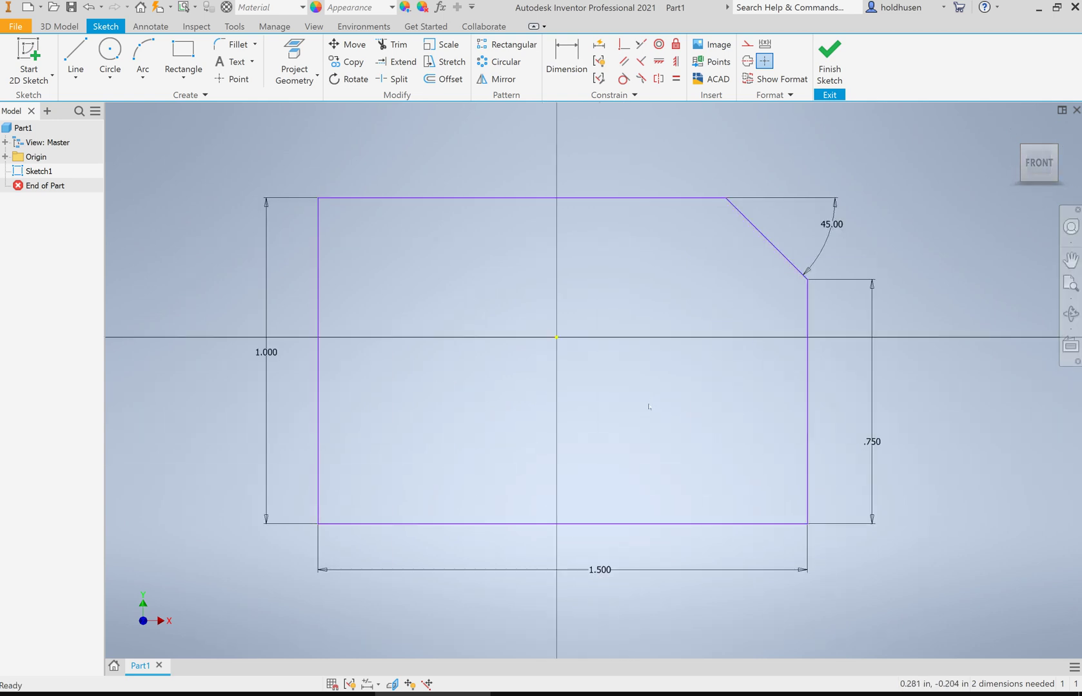
{"action": "double_click", "coordinate": [874, 443]}
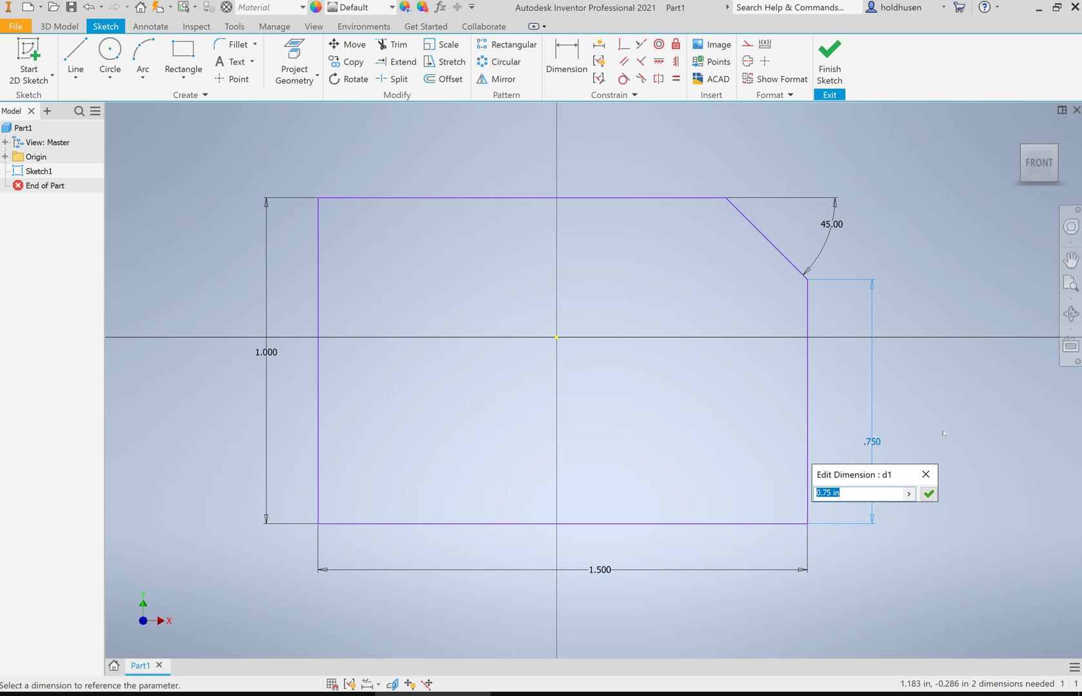
{"action": "type", "text": ".5"}
{"action": "key", "text": "Return"}
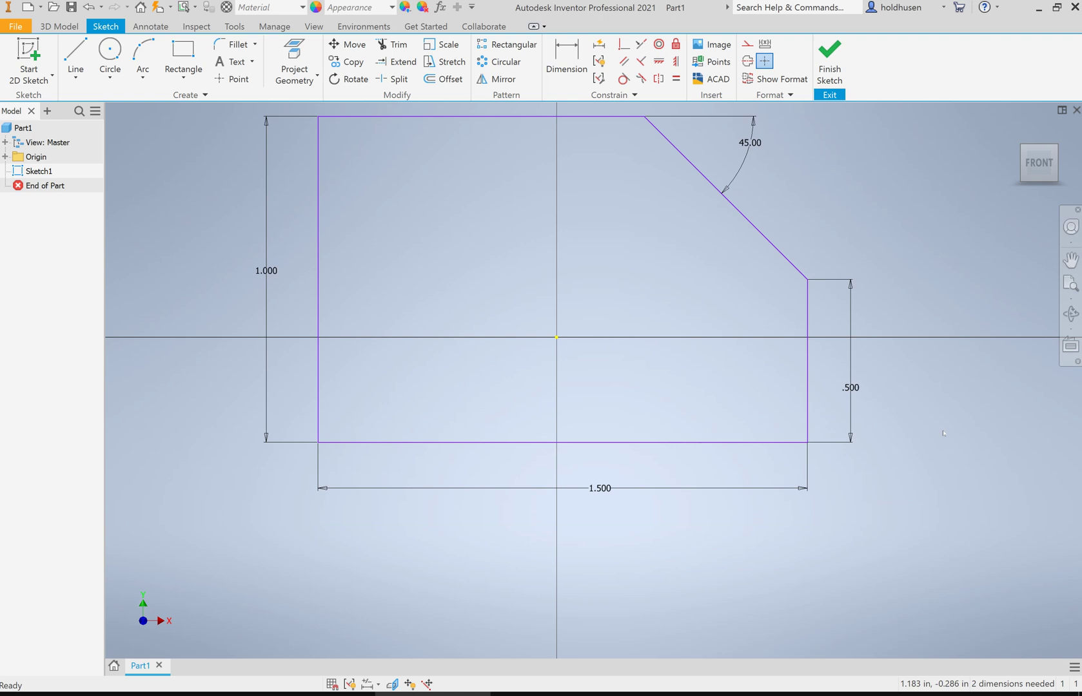
Set the length dimension of the profile's right vertical line to .6 in and finish the sketch
{"action": "double_click", "coordinate": [850, 387]}
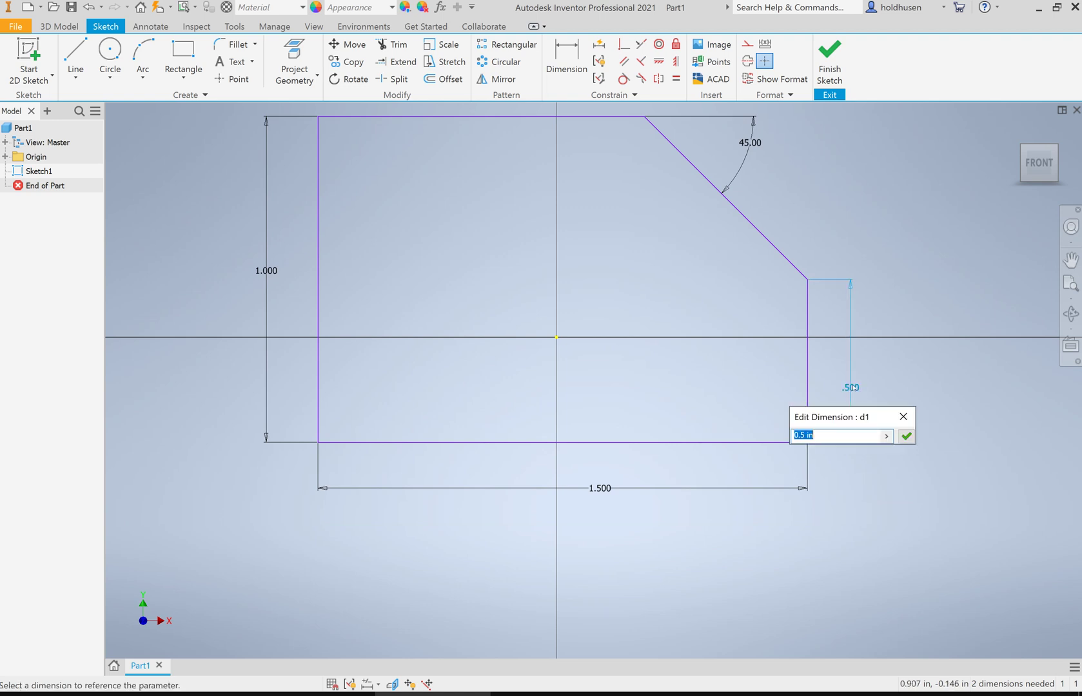
{"action": "type", "text": ".6"}
{"action": "key", "text": "Return"}
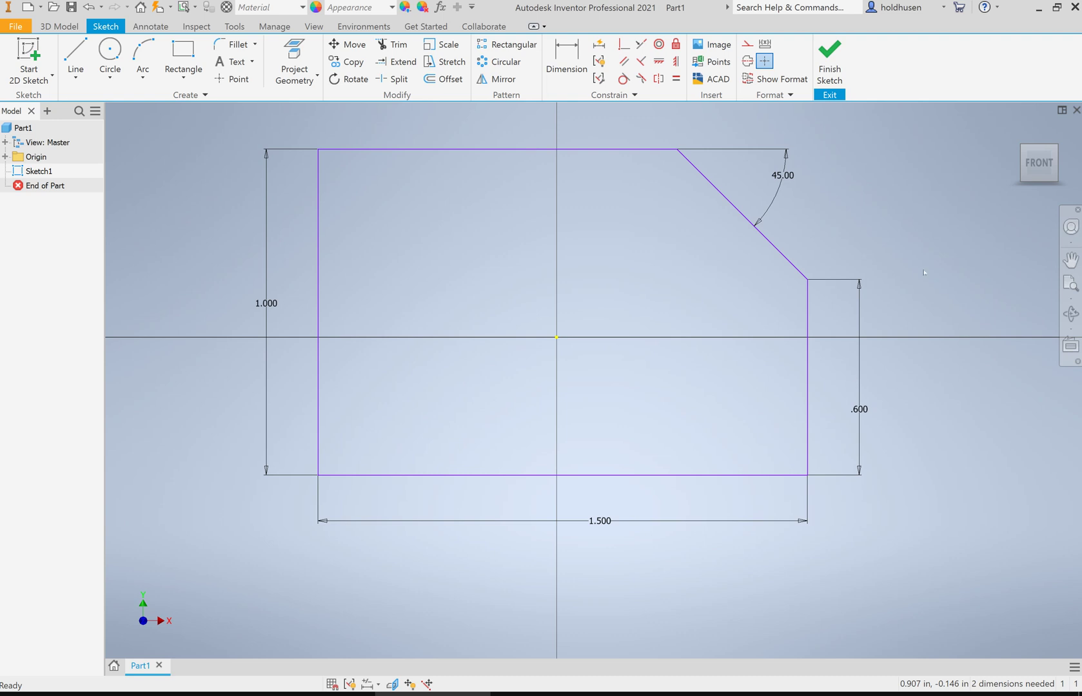
{"action": "left_click", "coordinate": [829, 61]}
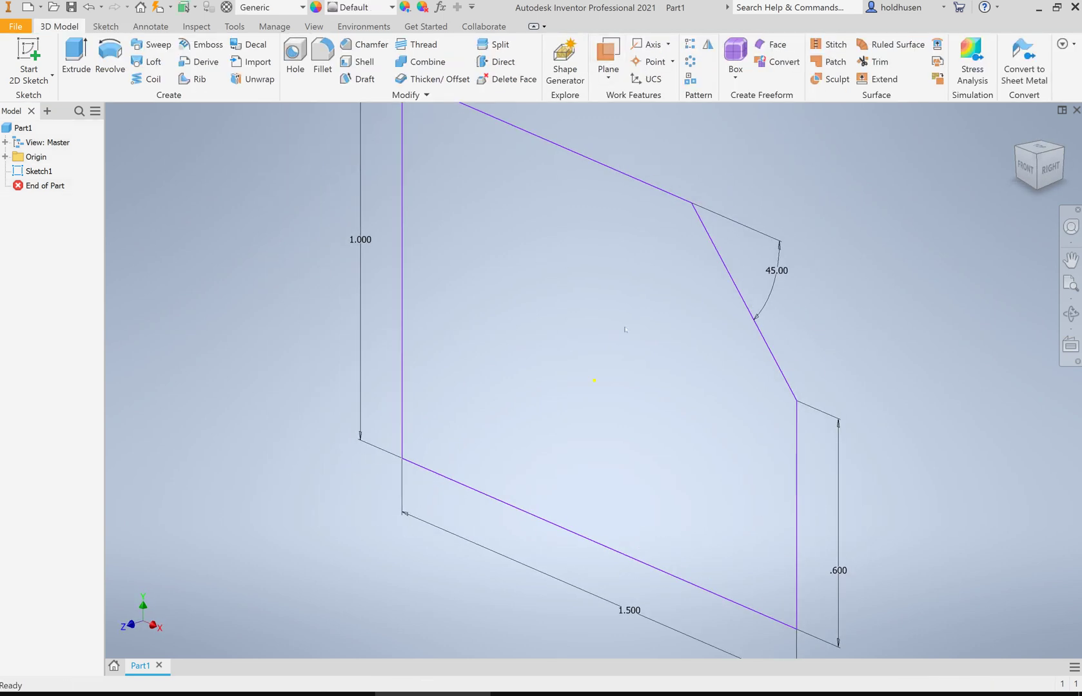
Extrude the profile 1.5 in in the default direction, after previewing the flipped and symmetric directions
{"action": "scroll", "coordinate": [624, 329], "scroll_direction": "down", "scroll_amount": 3}
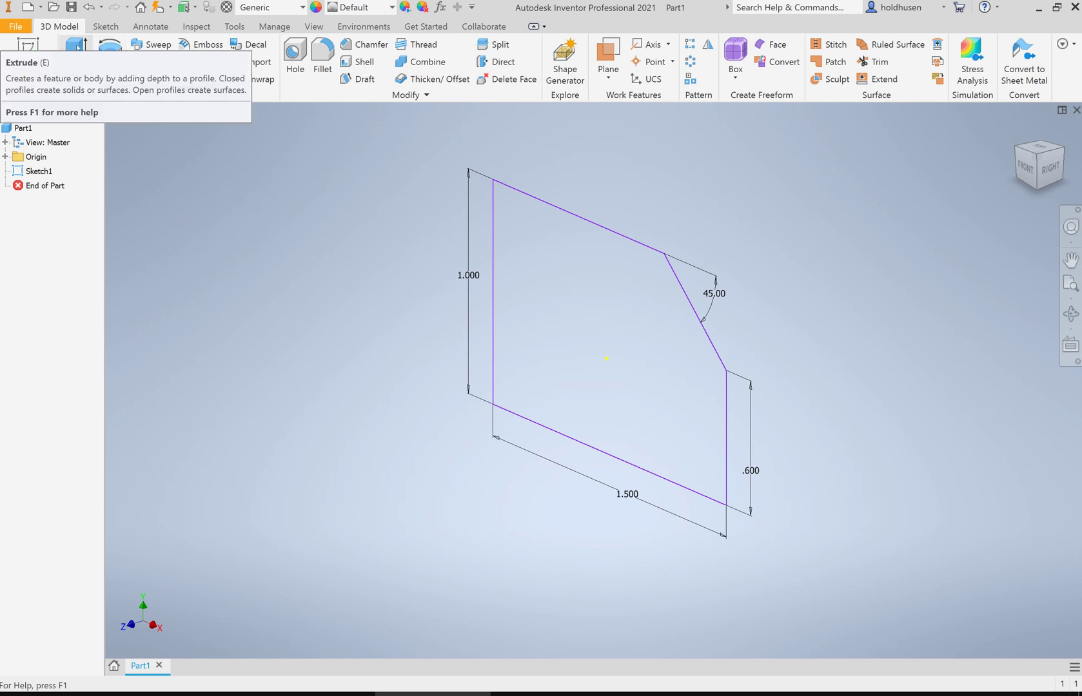
{"action": "left_click", "coordinate": [78, 48]}
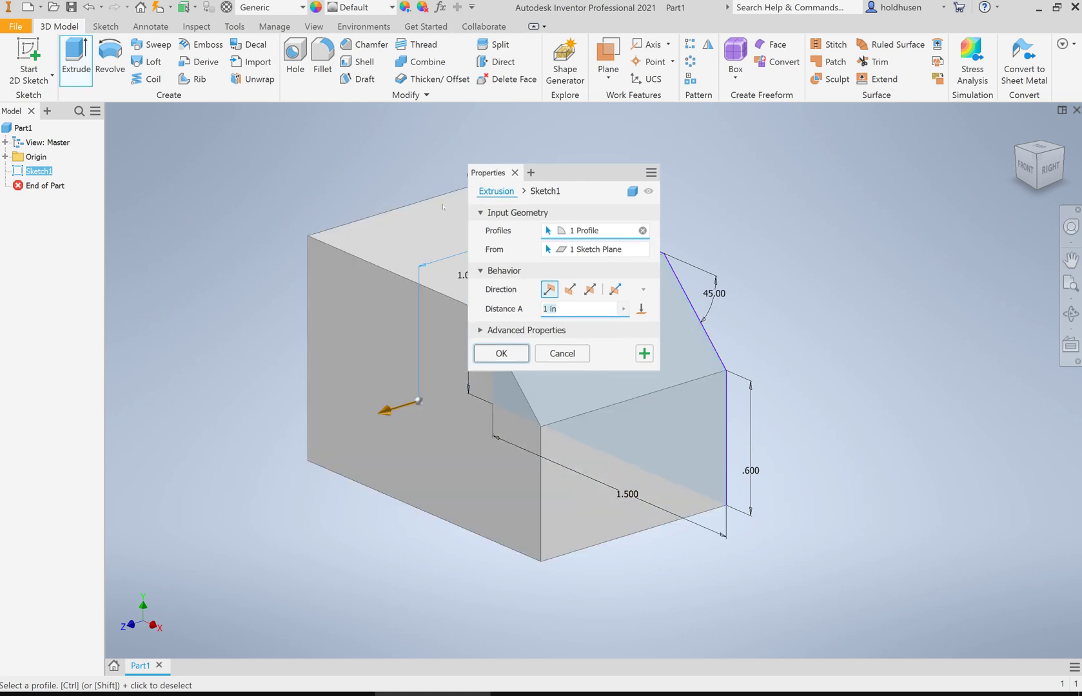
{"action": "left_click_drag", "start_coordinate": [587, 172], "coordinate": [901, 179]}
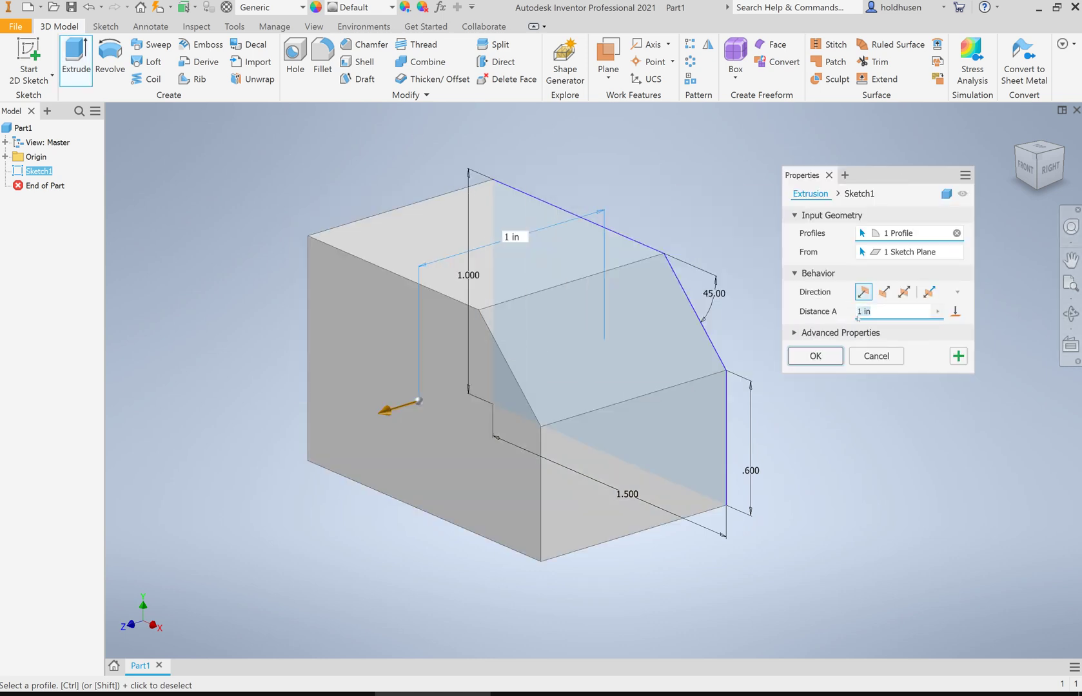
{"action": "type", "text": "1.5"}
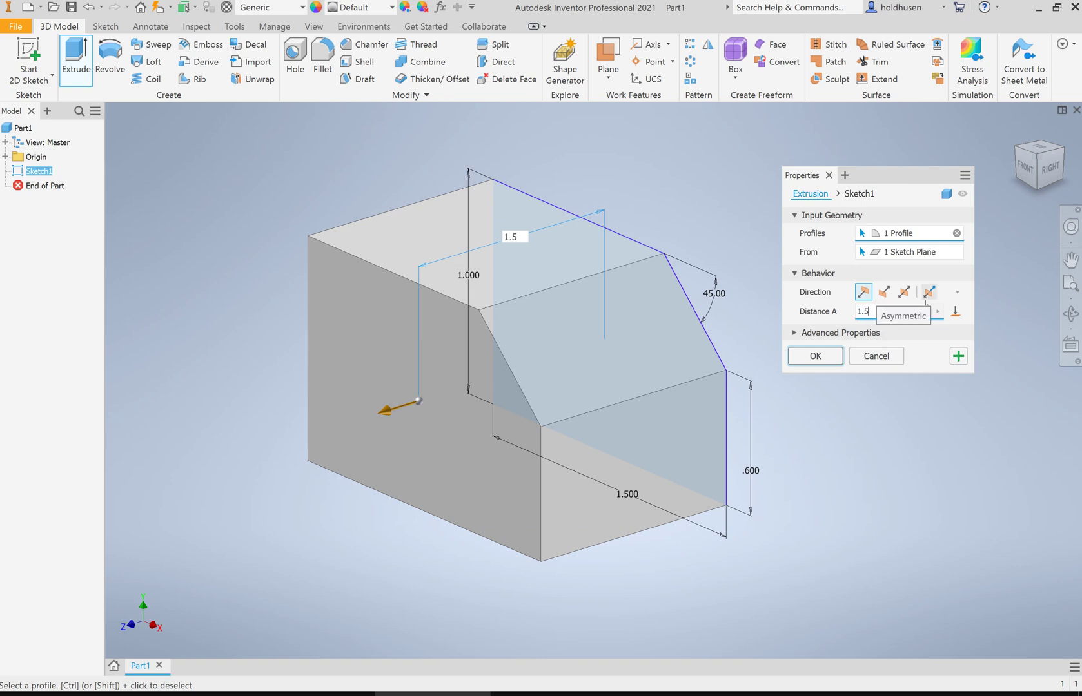
{"action": "left_click", "coordinate": [883, 292]}
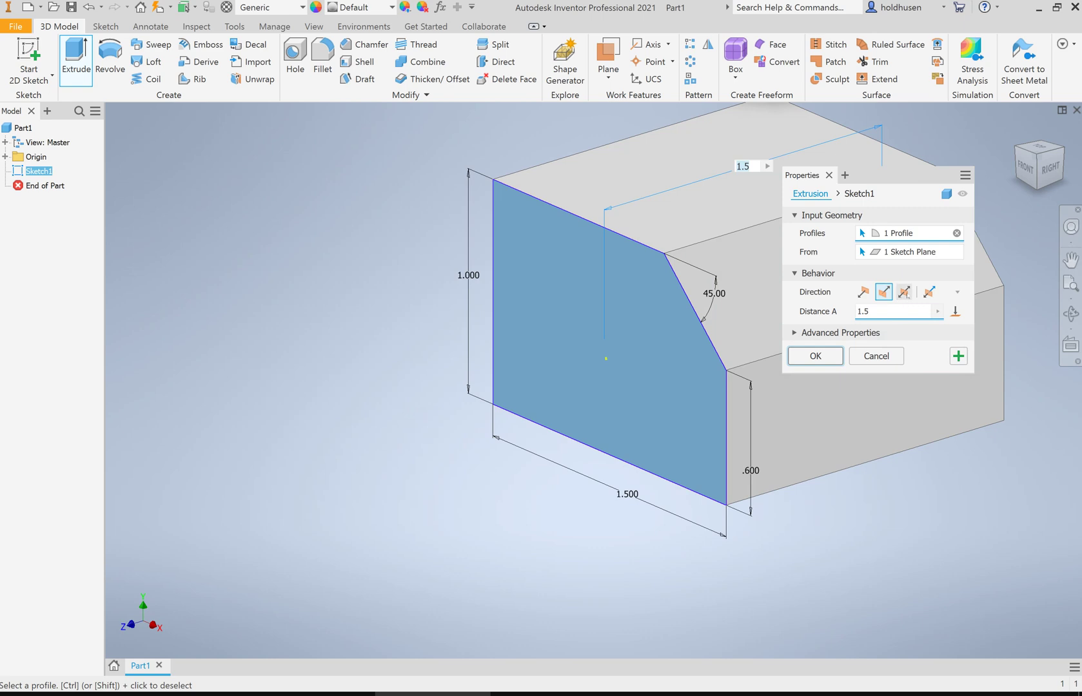
{"action": "left_click", "coordinate": [903, 292]}
{"action": "left_click", "coordinate": [862, 291]}
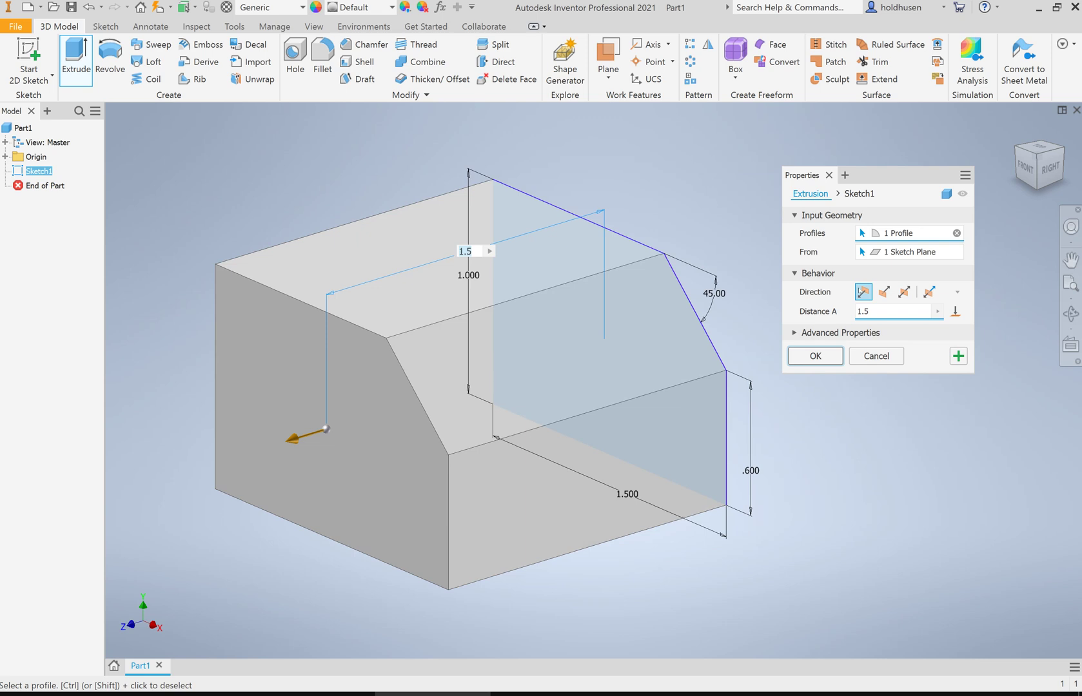
{"action": "left_click", "coordinate": [815, 357]}
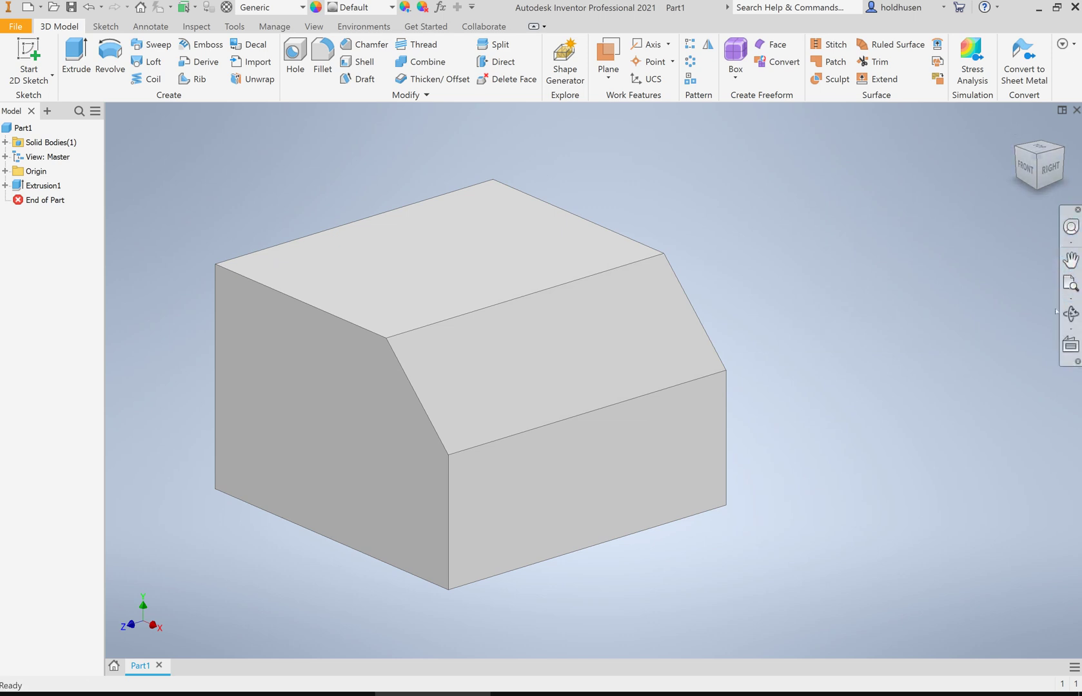
Free-orbit the extruded block to view its faces, and return to the home view
{"action": "key", "text": "F2"}
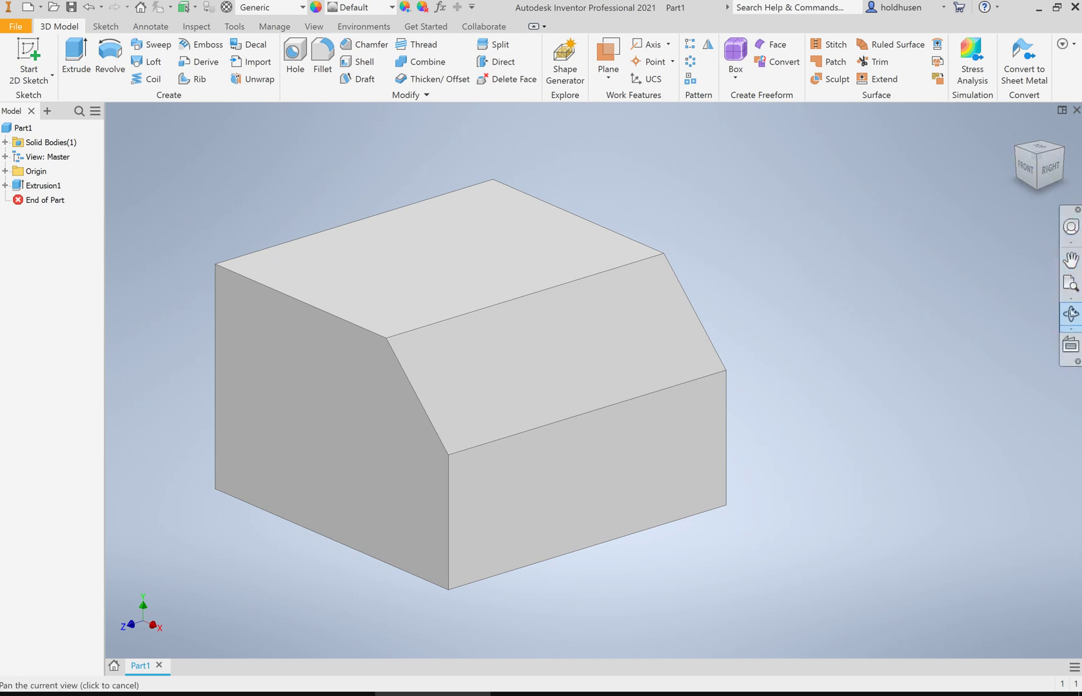
{"action": "left_click", "coordinate": [1070, 314]}
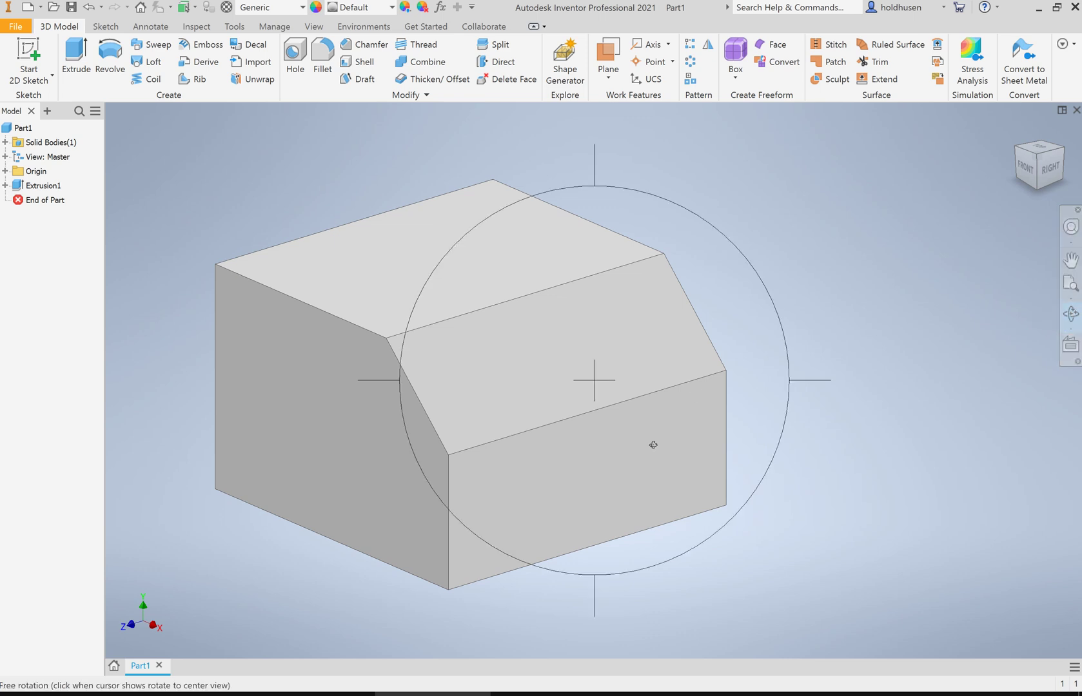
{"action": "left_click_drag", "start_coordinate": [651, 447], "coordinate": [598, 397]}
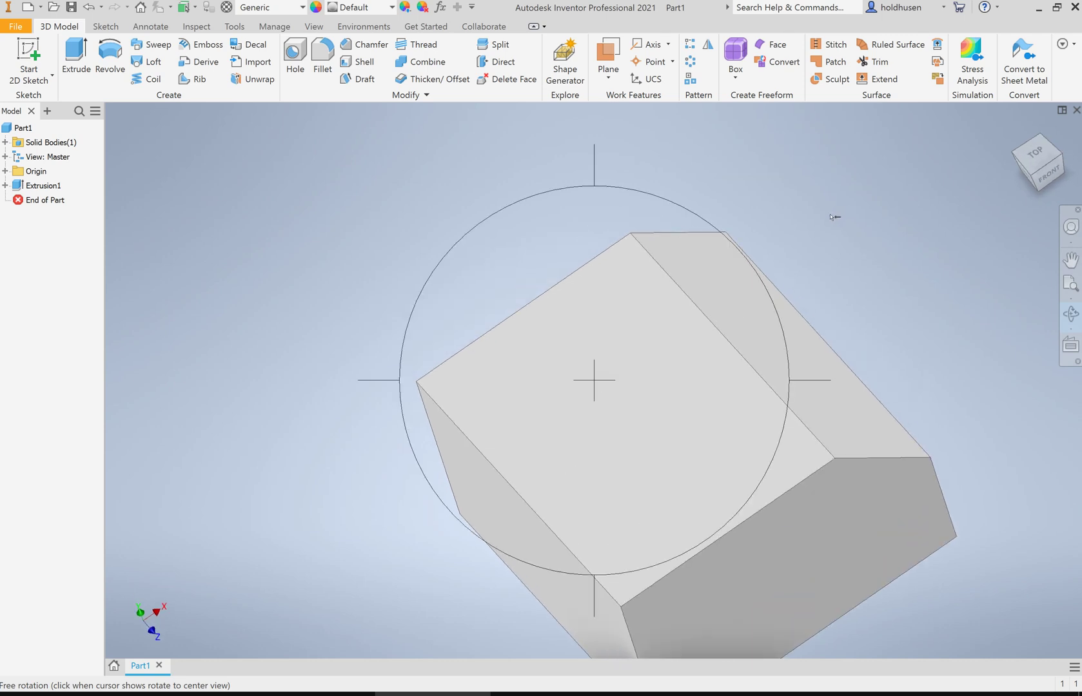
{"action": "key", "text": "Escape"}
{"action": "key", "text": "F2"}
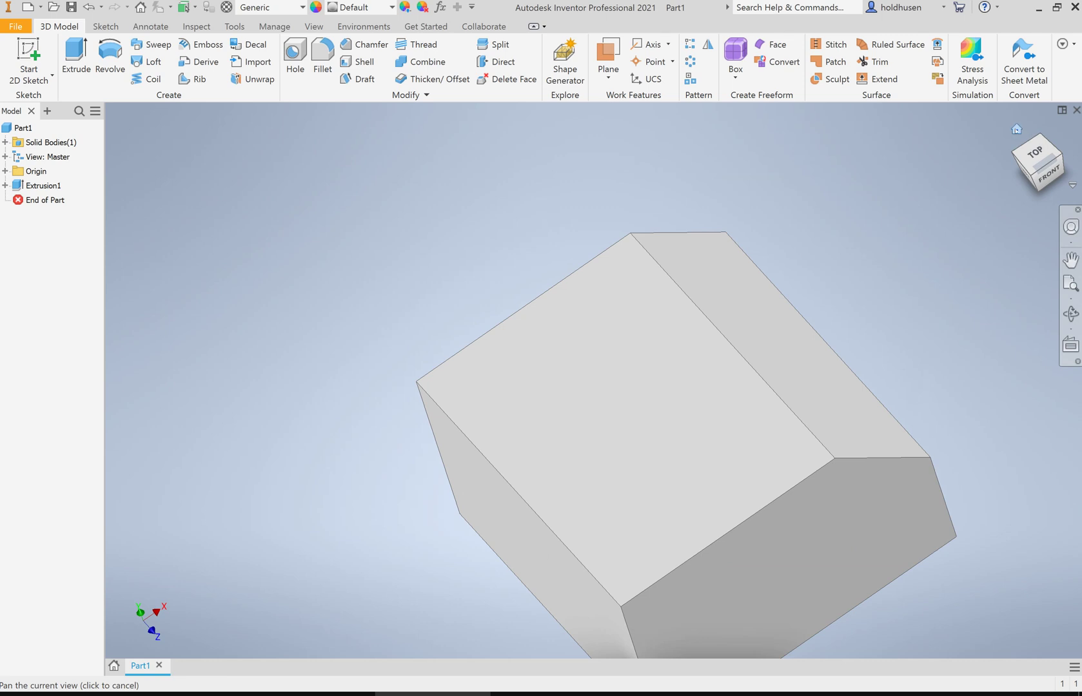
{"action": "left_click", "coordinate": [1015, 130]}
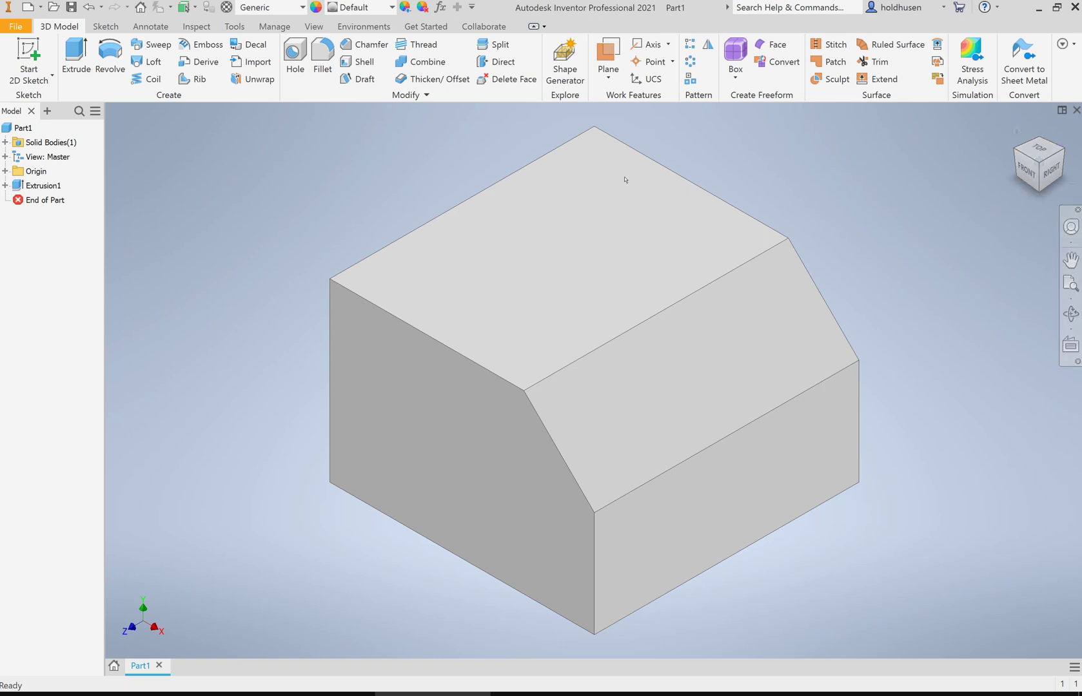
Start a new 2D sketch on the top face of the extruded block
{"action": "left_click", "coordinate": [571, 188]}
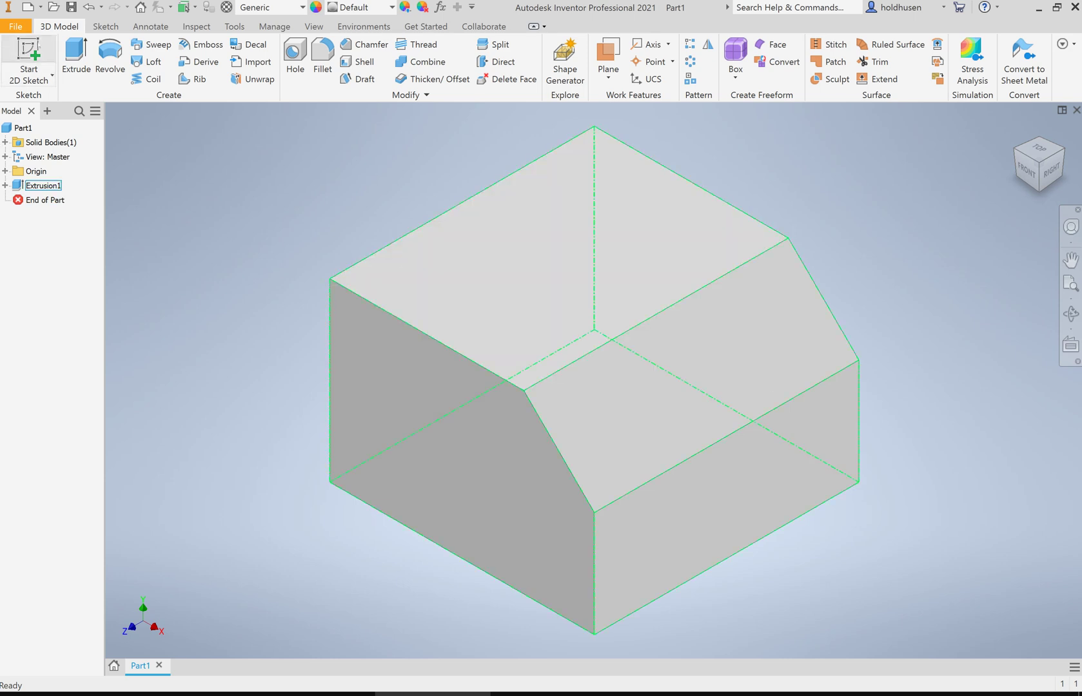
{"action": "left_click", "coordinate": [28, 53]}
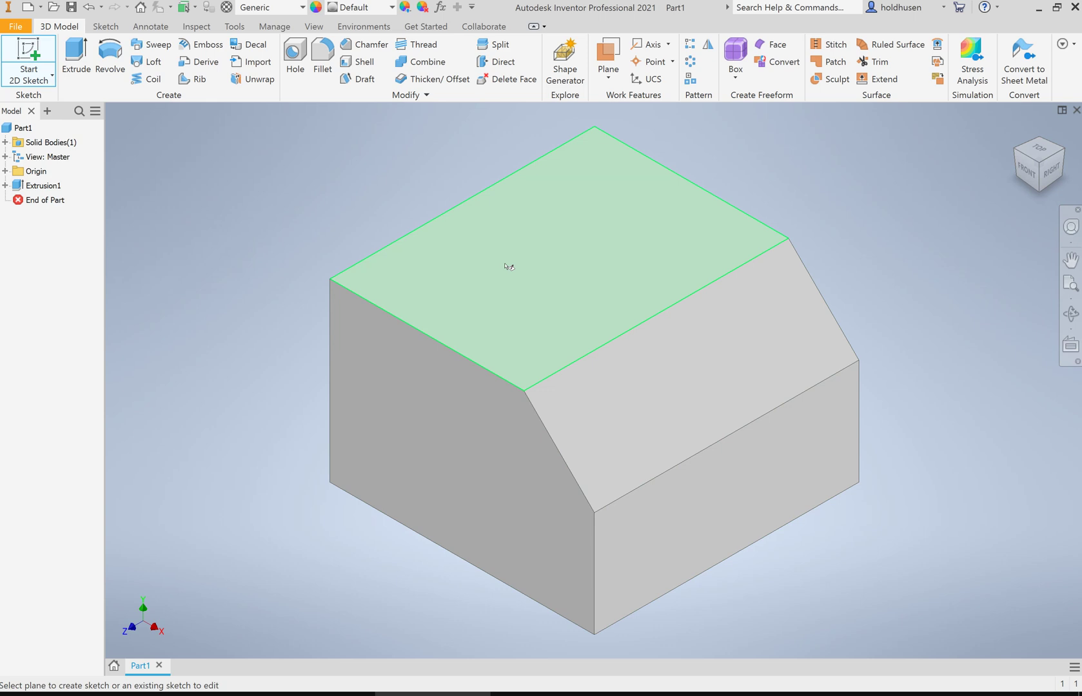
{"action": "mouse_move", "coordinate": [527, 290]}
{"action": "left_click", "coordinate": [264, 486]}
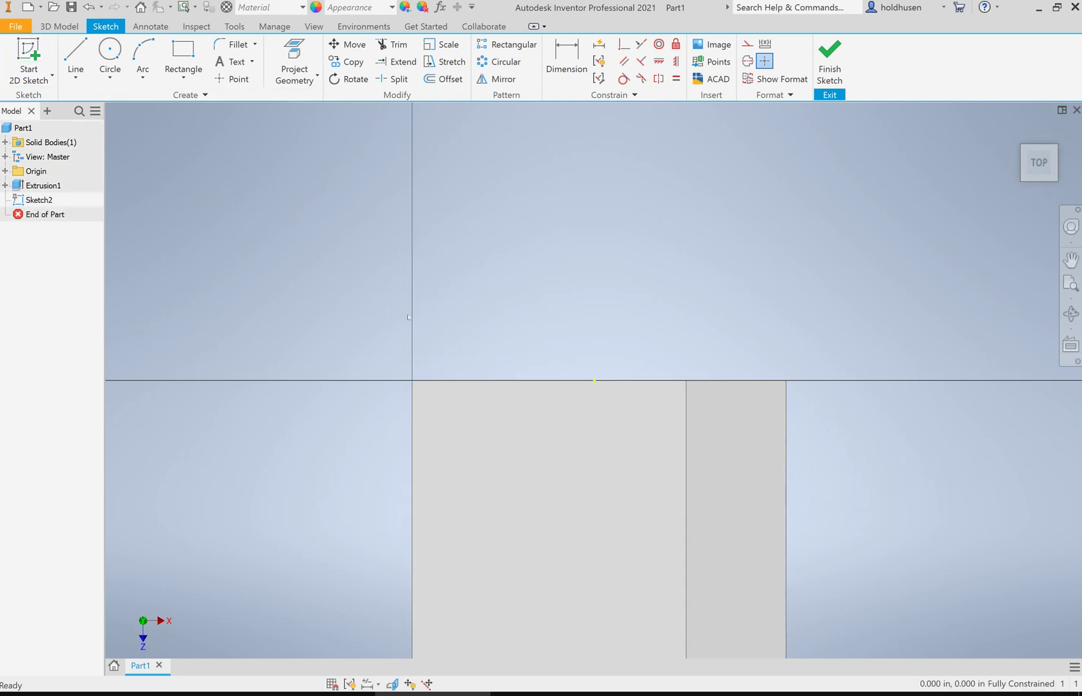
Sketch a circle about 0.44 in in diameter on the top face, near its front-left corner
{"action": "scroll", "coordinate": [562, 445], "scroll_direction": "down", "scroll_amount": 3}
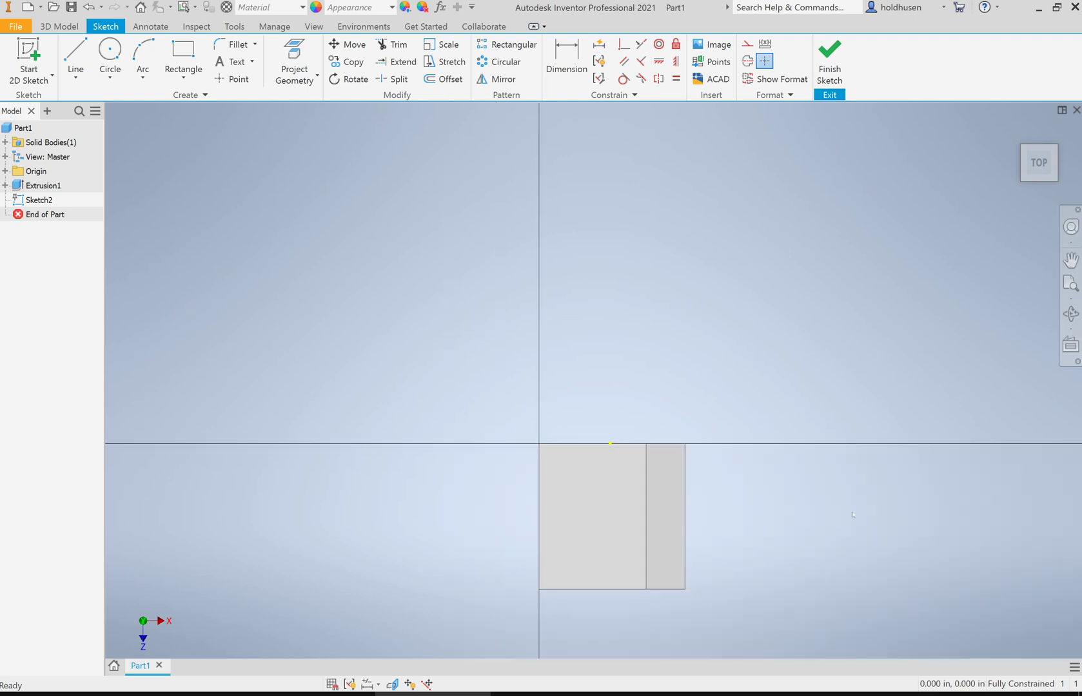
{"action": "middle_click_drag", "start_coordinate": [828, 519], "coordinate": [885, 335]}
{"action": "scroll", "coordinate": [862, 337], "scroll_direction": "up", "scroll_amount": 3}
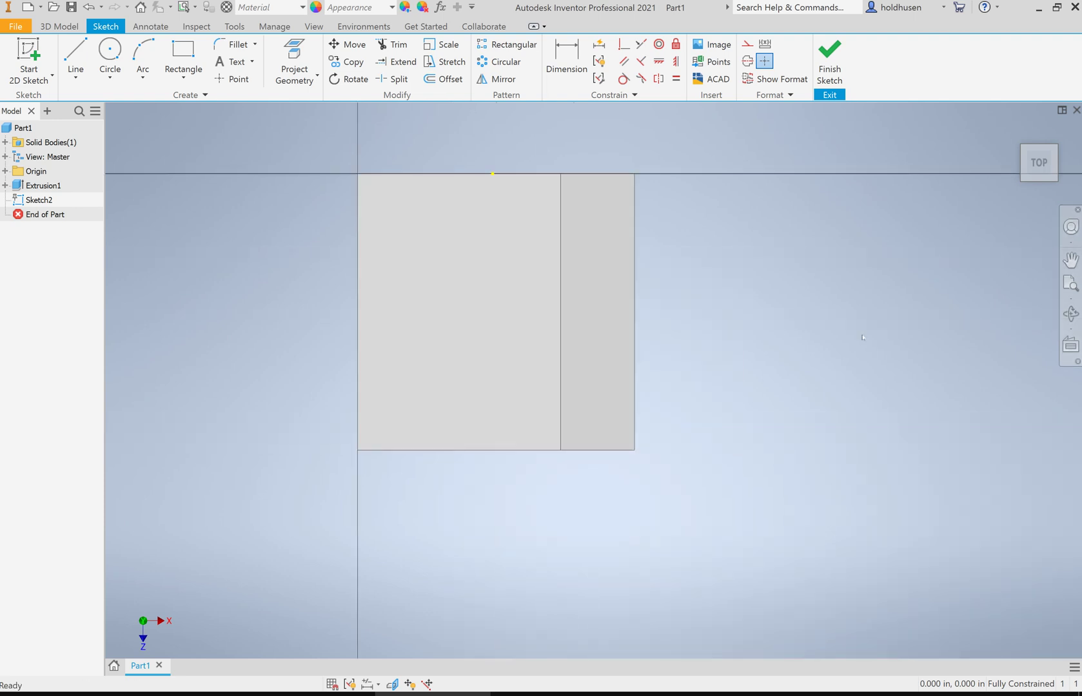
{"action": "left_click", "coordinate": [110, 49]}
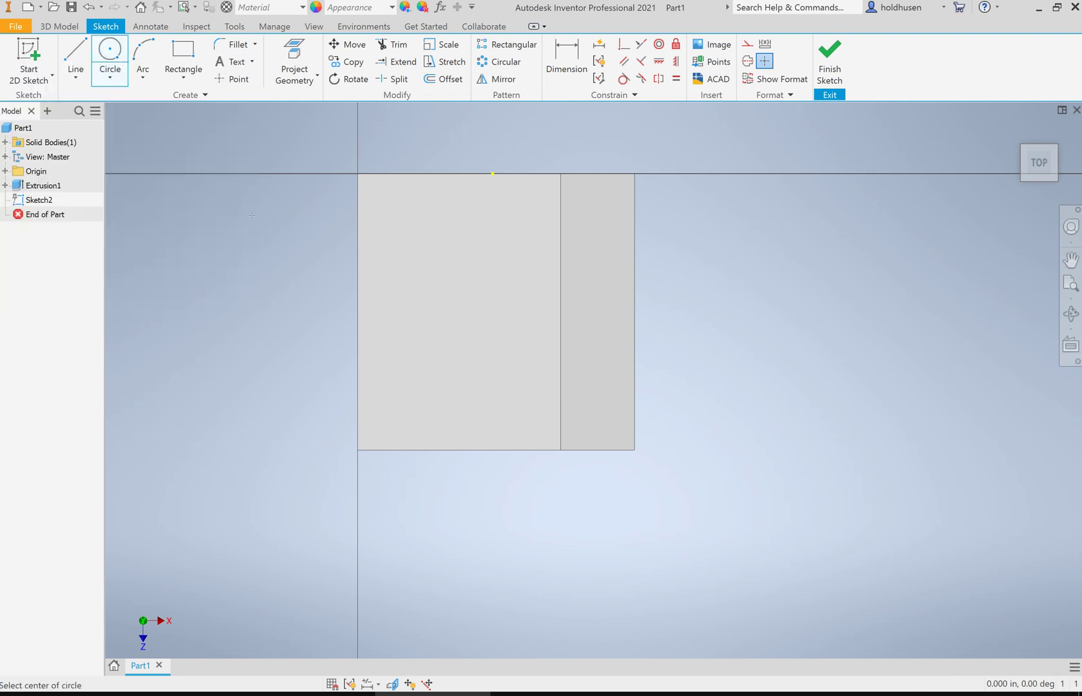
{"action": "left_click", "coordinate": [434, 364]}
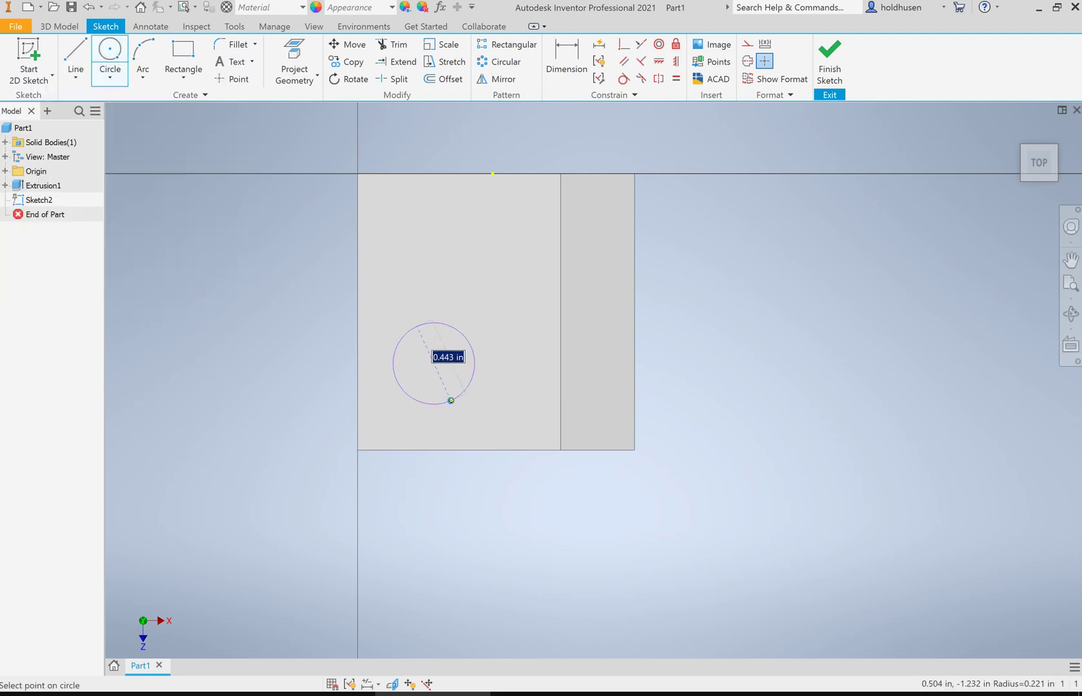
{"action": "left_click", "coordinate": [467, 391]}
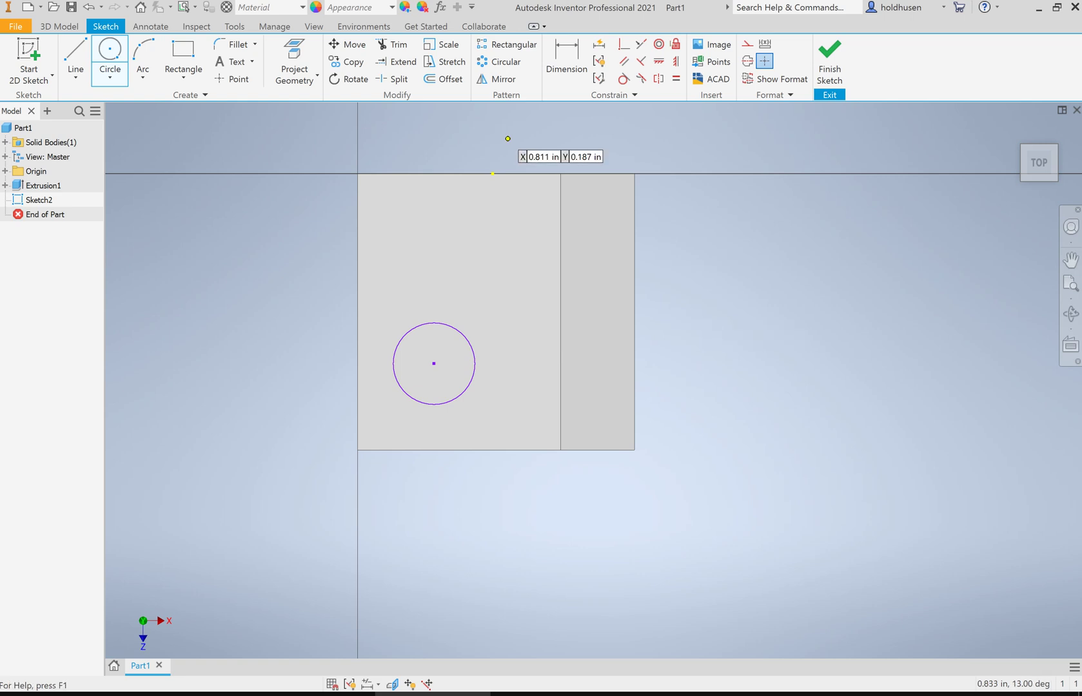
Dimension the circle's diameter and set it to .5 in
{"action": "key", "text": "d"}
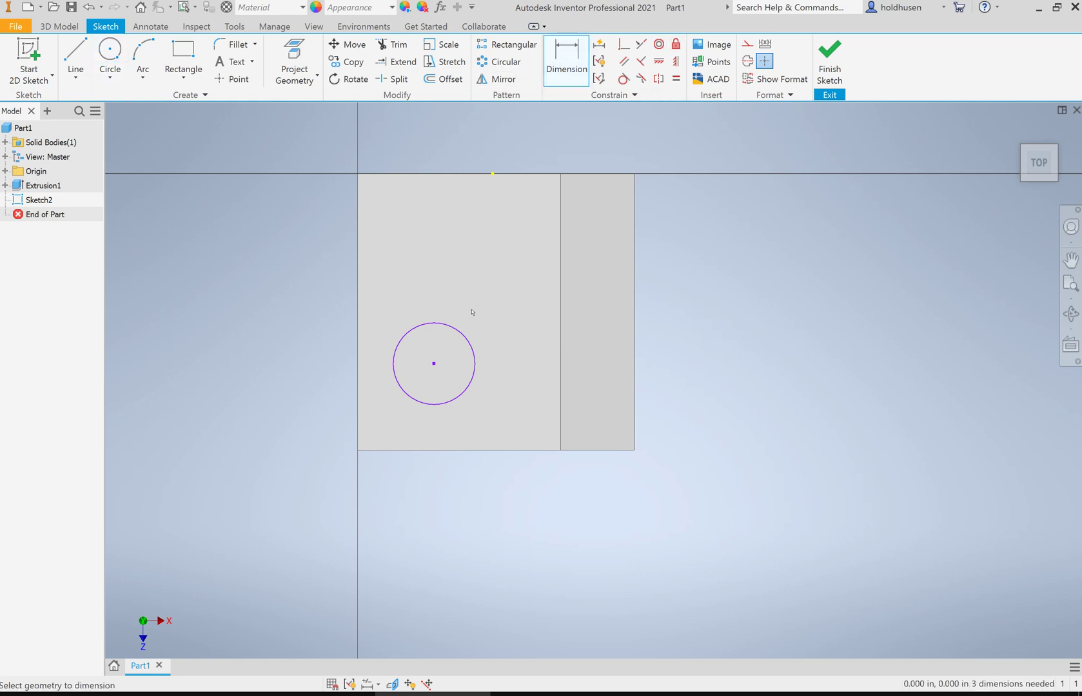
{"action": "left_click", "coordinate": [464, 338]}
{"action": "left_click", "coordinate": [487, 298]}
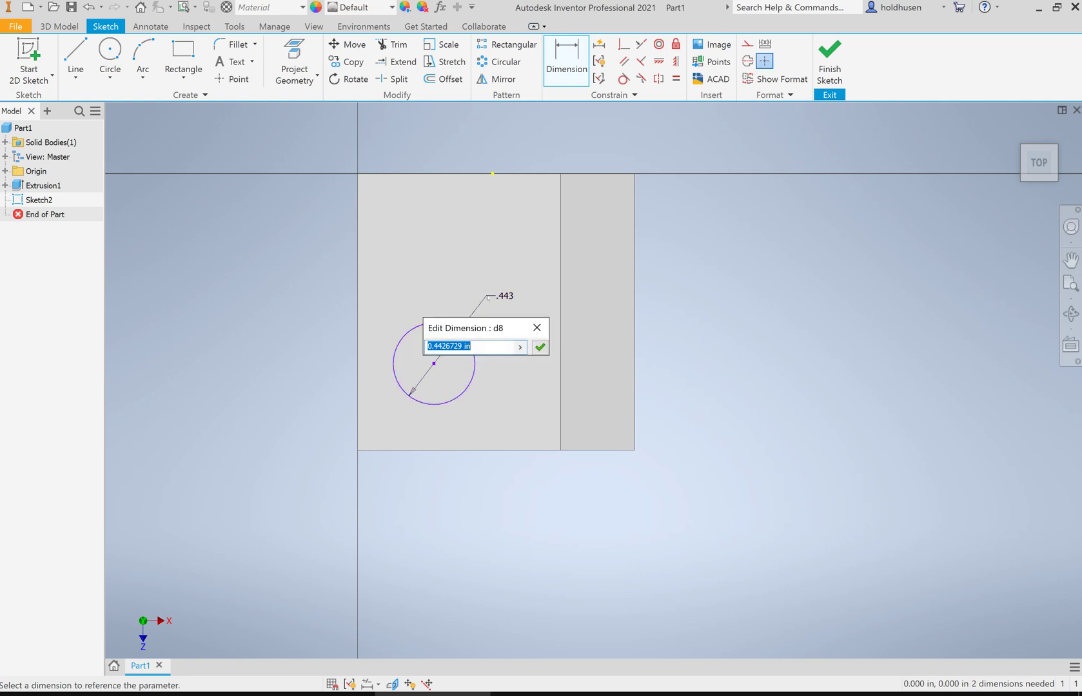
{"action": "type", "text": ".5"}
{"action": "key", "text": "Return"}
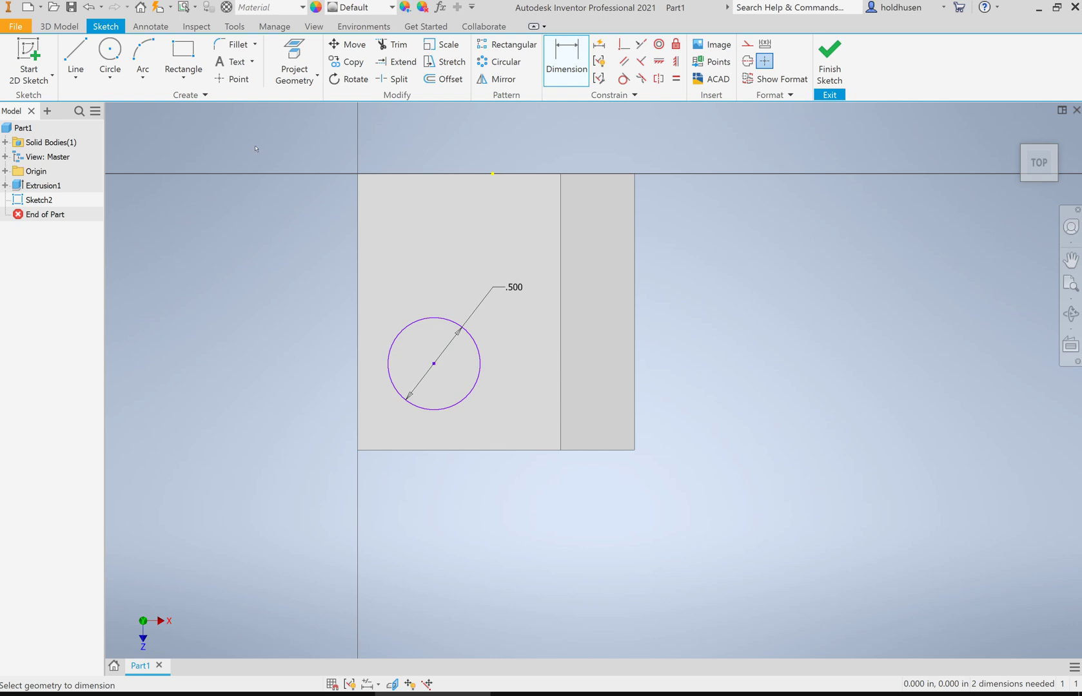
Dimension the distance from the circle's center to the top face's front edge and set it to .5 in
{"action": "left_click", "coordinate": [434, 364]}
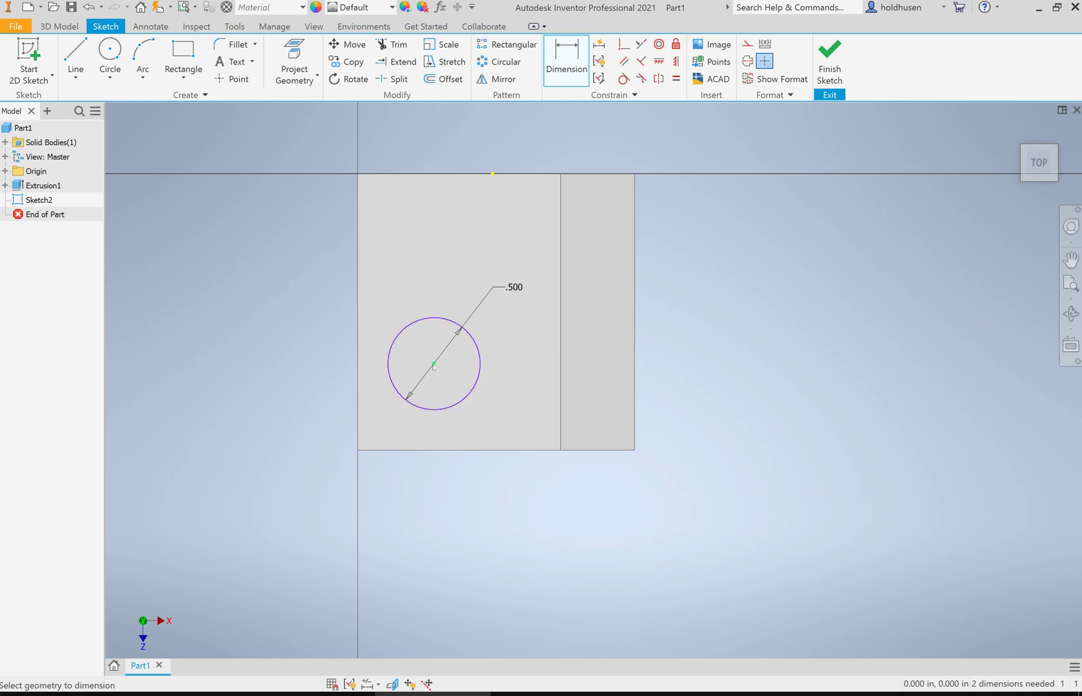
{"action": "left_click", "coordinate": [432, 450]}
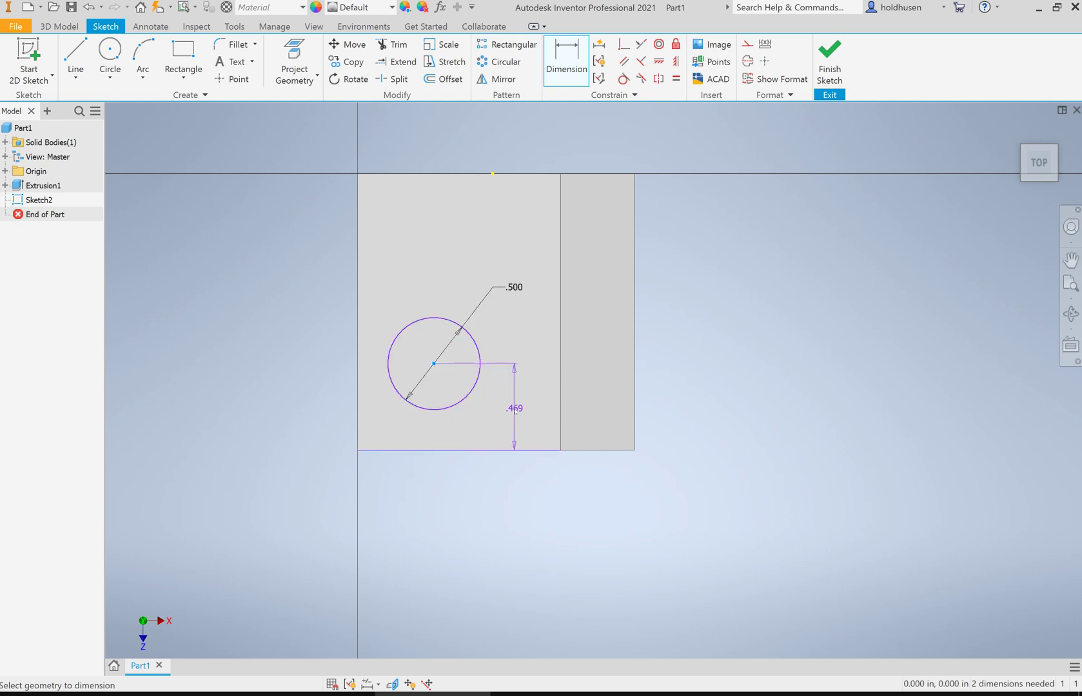
{"action": "left_click", "coordinate": [515, 411]}
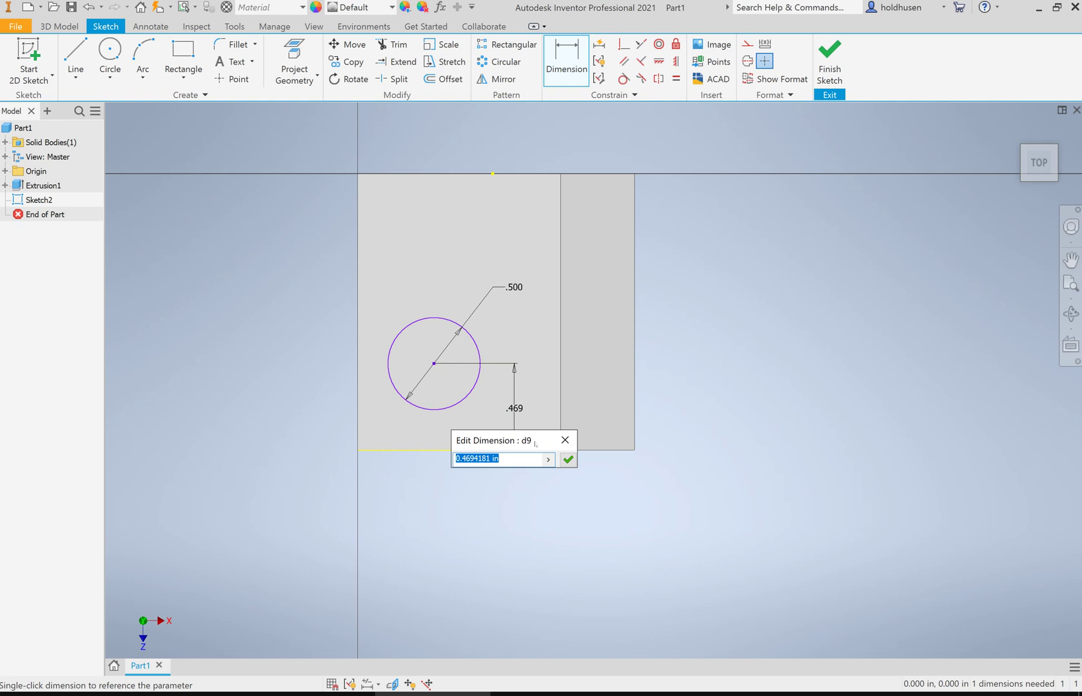
{"action": "type", "text": ".5"}
{"action": "key", "text": "Return"}
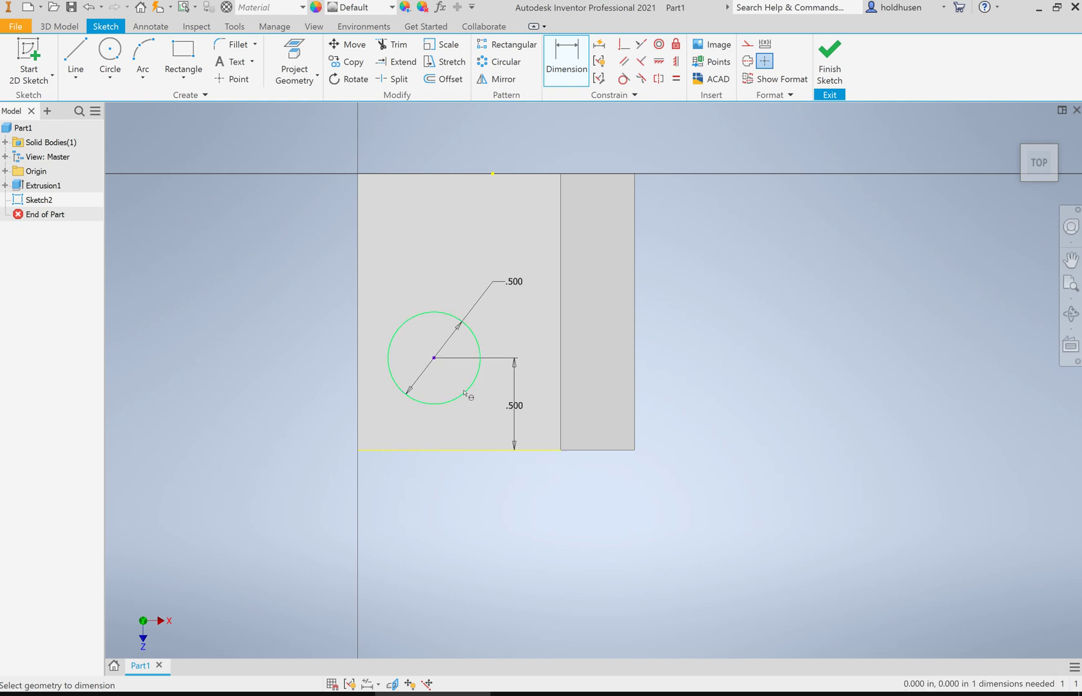
Dimension the distance from the circle to the top face's left edge and set it to .5 in
{"action": "left_click", "coordinate": [464, 393]}
{"action": "left_click", "coordinate": [359, 417]}
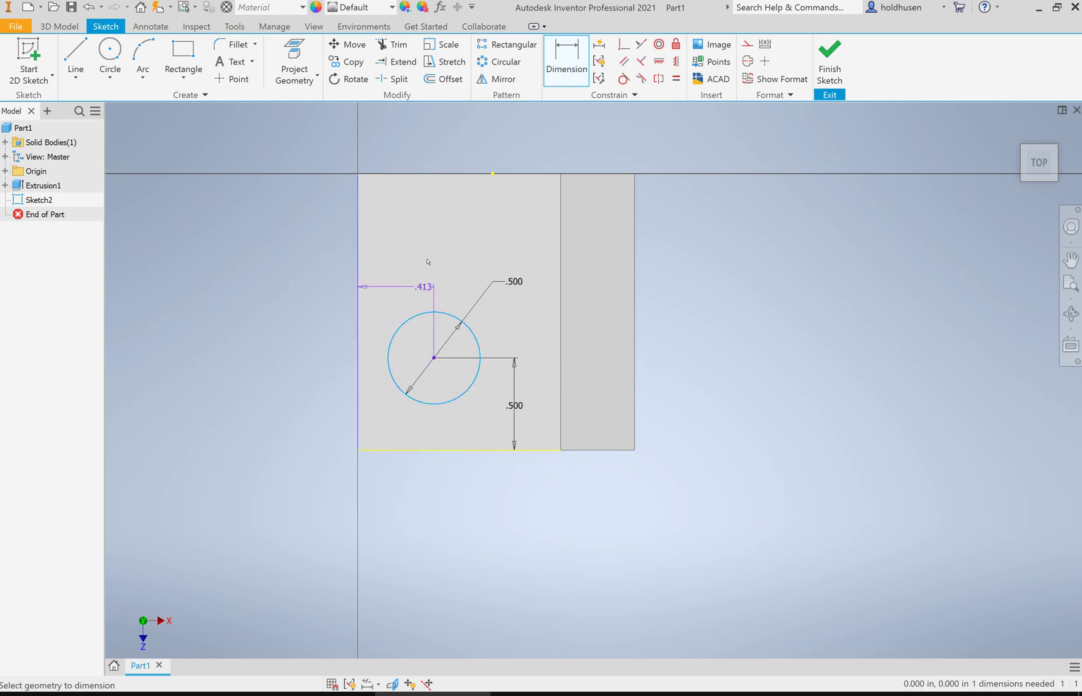
{"action": "left_click", "coordinate": [427, 261]}
{"action": "key", "text": "5"}
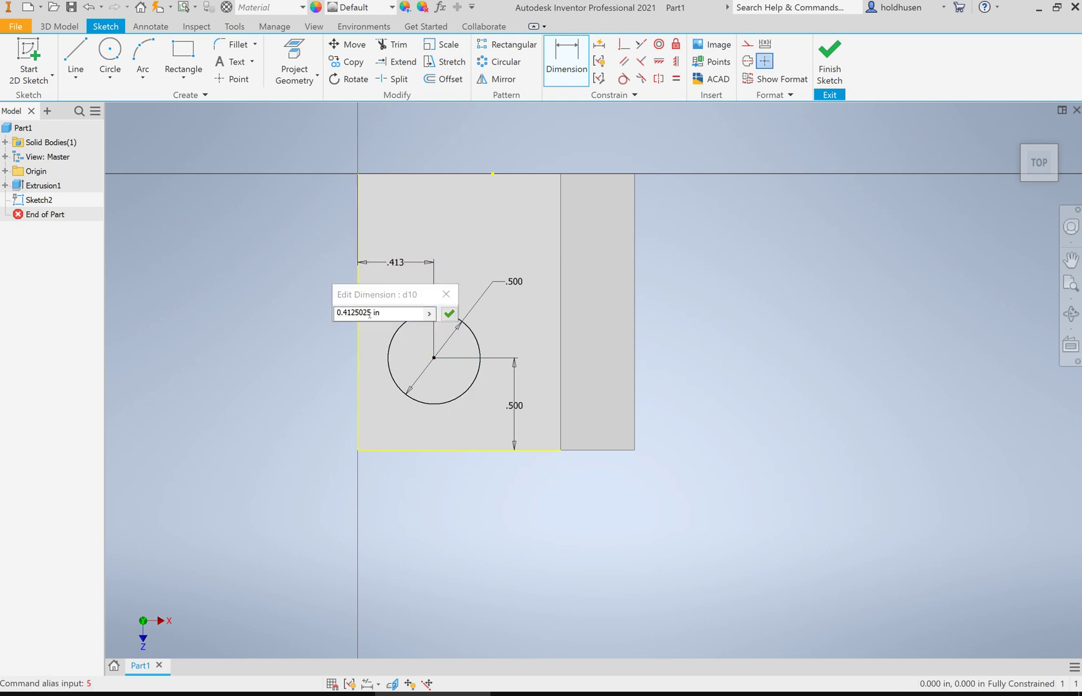
{"action": "left_click_drag", "start_coordinate": [387, 318], "coordinate": [297, 319]}
{"action": "type", "text": ".56"}
{"action": "key", "text": "BackSpace"}
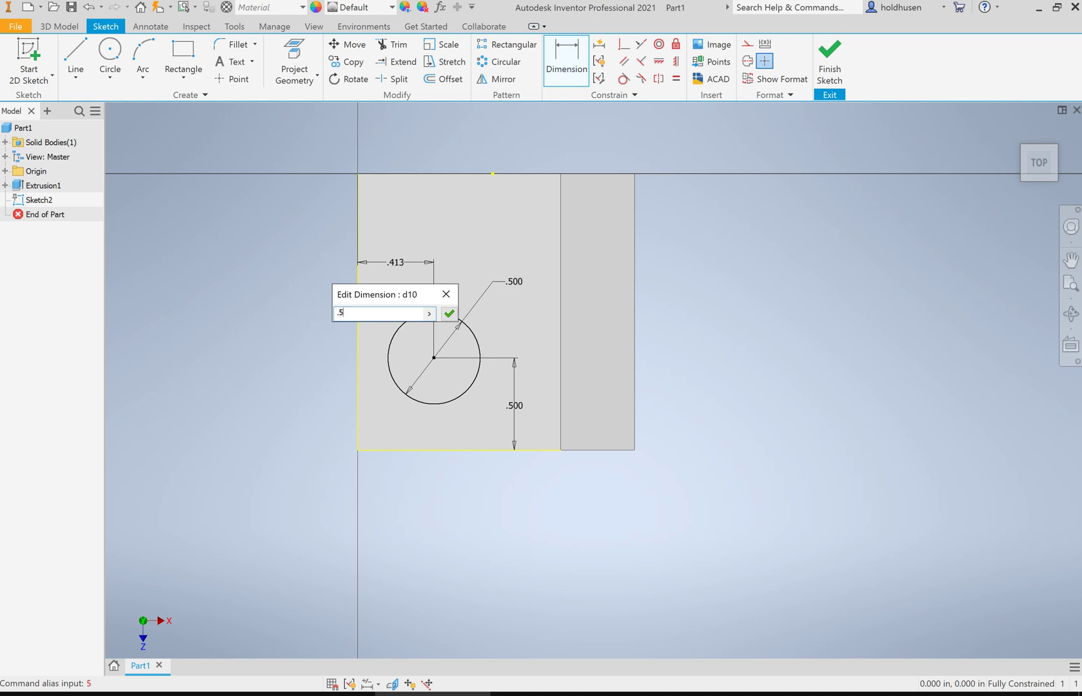
{"action": "key", "text": "Return"}
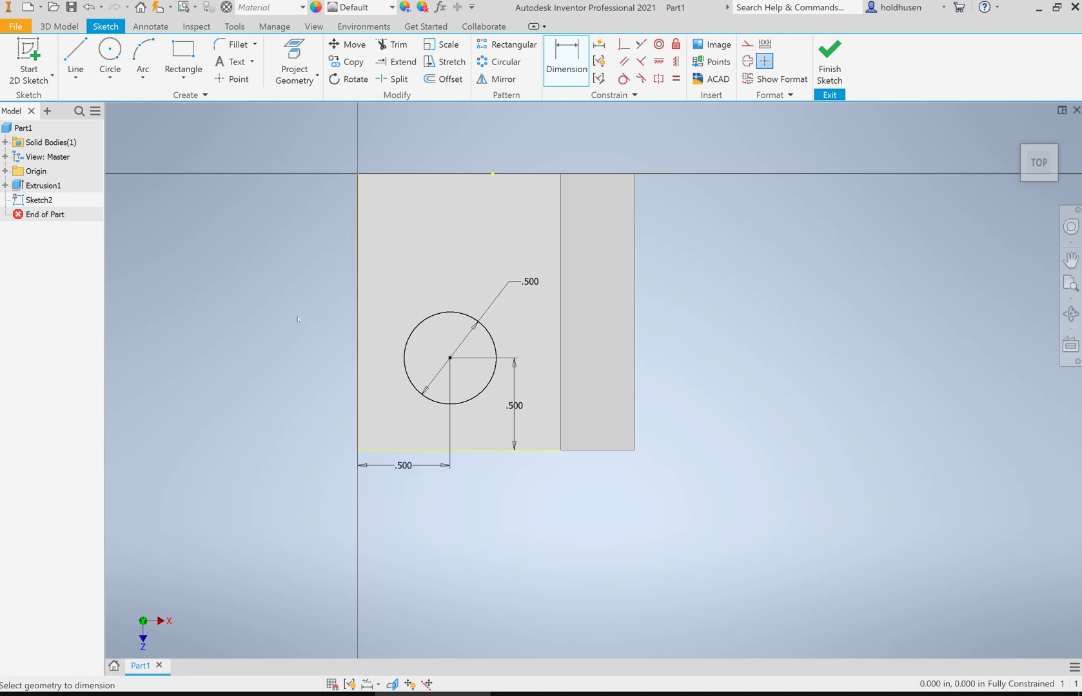
{"action": "key", "text": "Escape"}
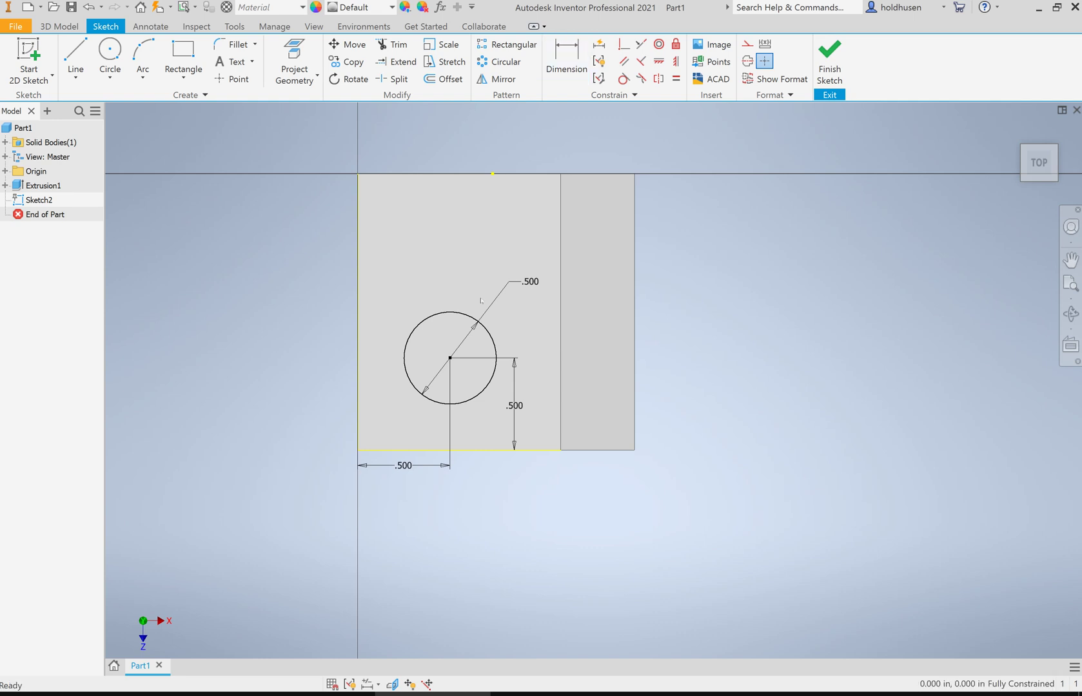
Set the circle's diameter to .4 in and finish the sketch
{"action": "double_click", "coordinate": [529, 282]}
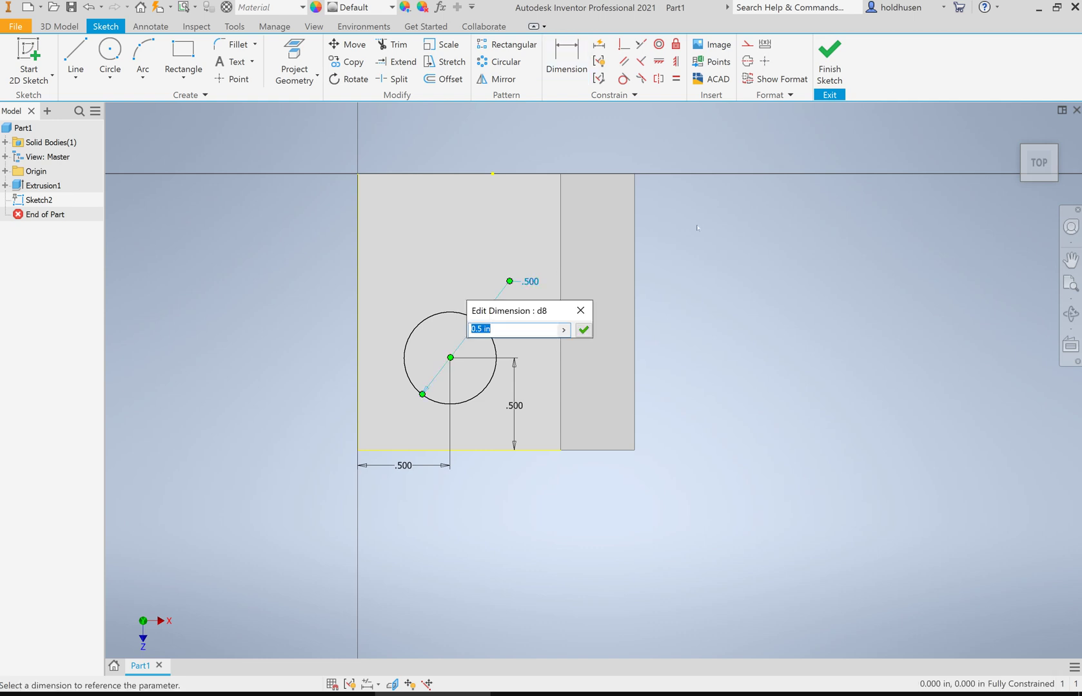
{"action": "type", "text": ".4"}
{"action": "key", "text": "Return"}
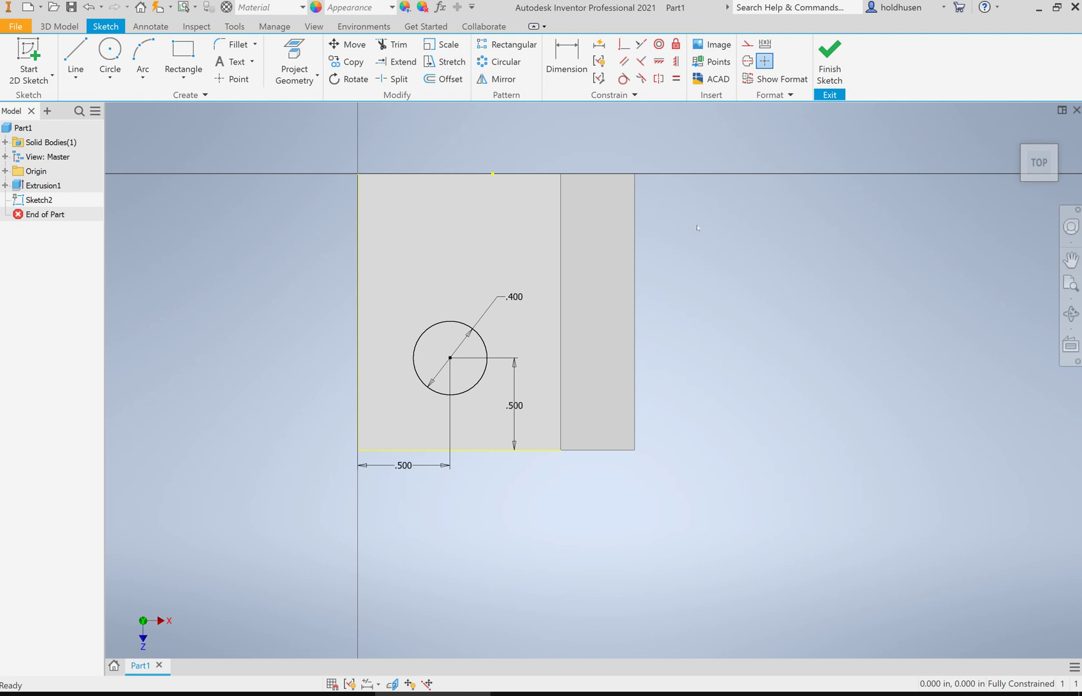
{"action": "left_click", "coordinate": [833, 63]}
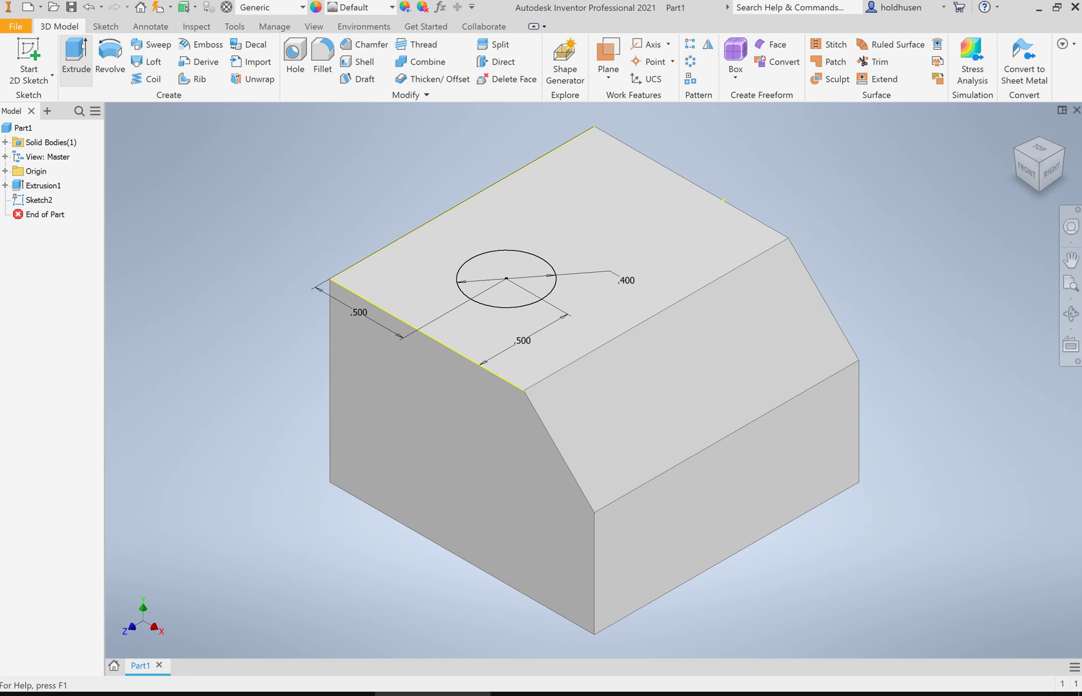
Extrude the circle .5 in upward from the top face as a joined boss
{"action": "left_click", "coordinate": [76, 58]}
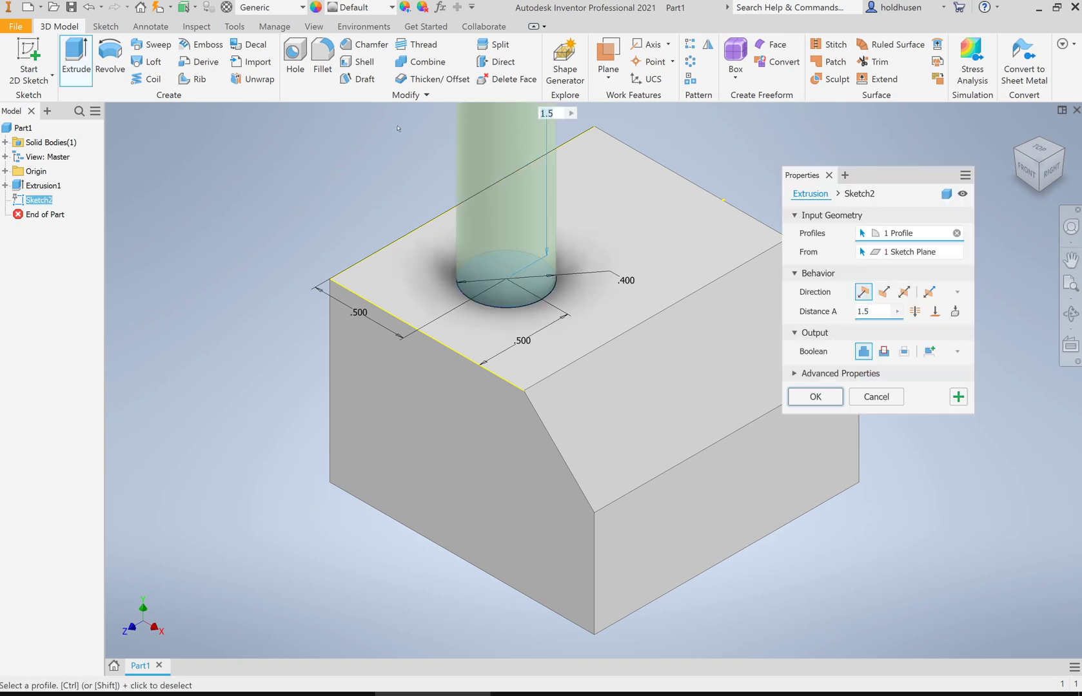
{"action": "scroll", "coordinate": [640, 231], "scroll_direction": "up", "scroll_amount": 2}
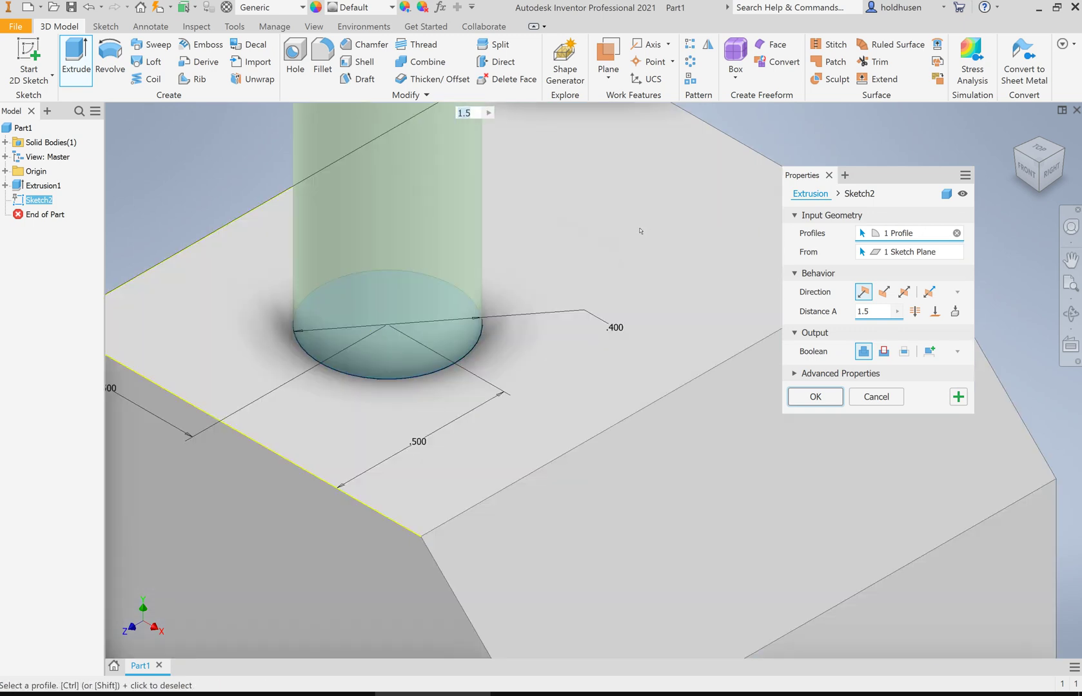
{"action": "scroll", "coordinate": [640, 231], "scroll_direction": "down", "scroll_amount": 4}
{"action": "scroll", "coordinate": [640, 230], "scroll_direction": "up", "scroll_amount": 3}
{"action": "scroll", "coordinate": [640, 231], "scroll_direction": "down", "scroll_amount": 3}
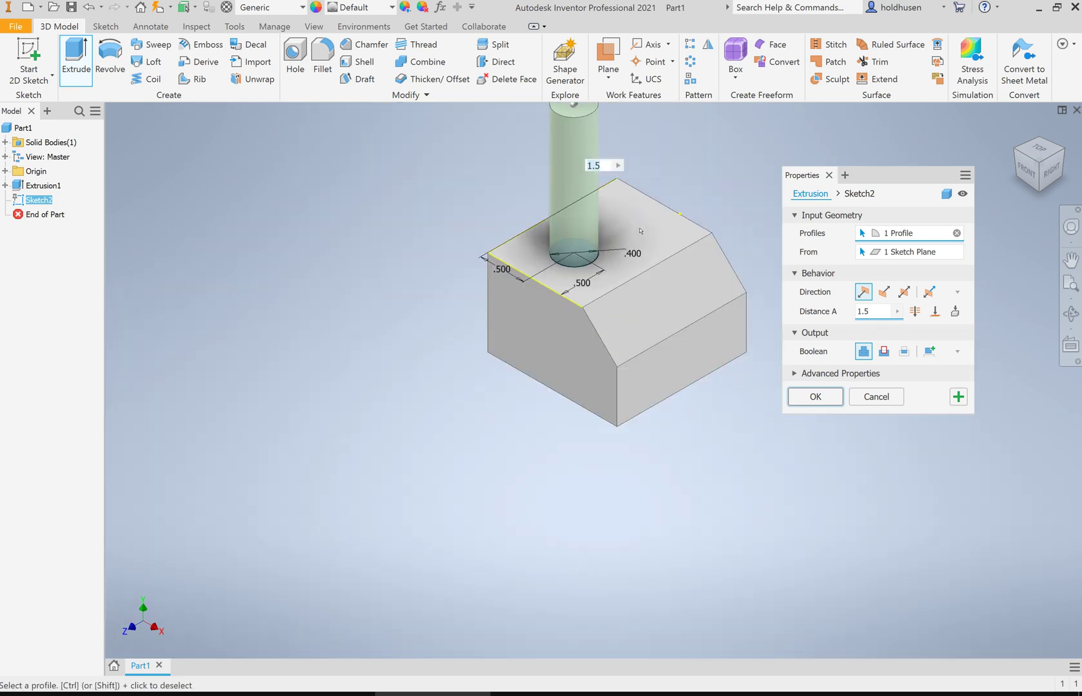
{"action": "scroll", "coordinate": [469, 203], "scroll_direction": "down", "scroll_amount": 2}
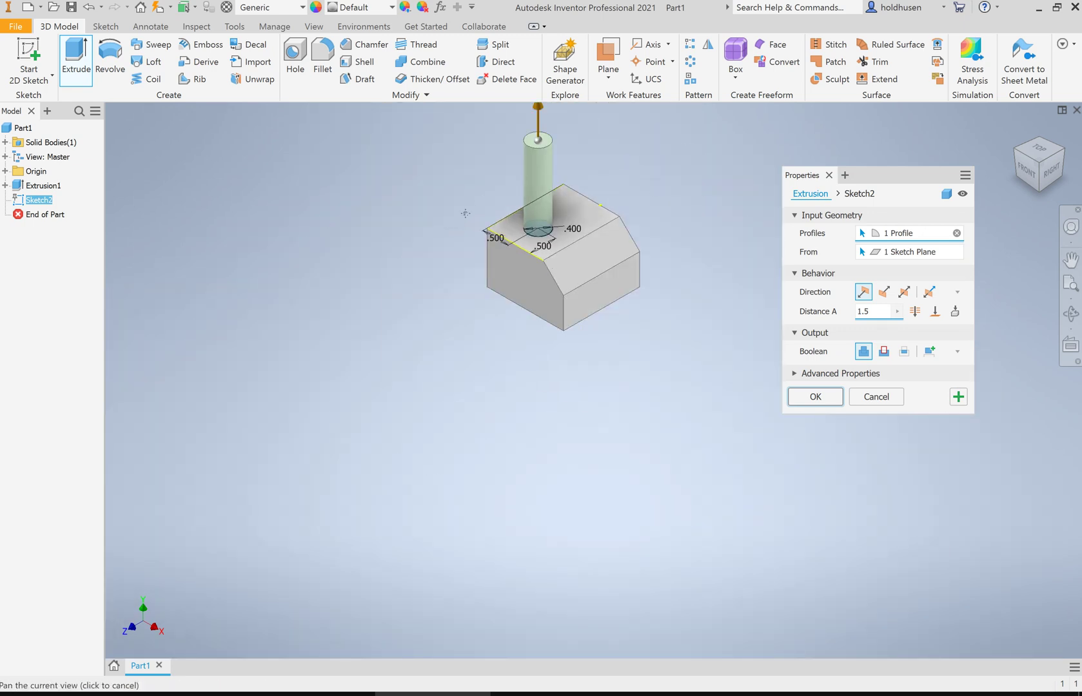
{"action": "middle_click_drag", "start_coordinate": [469, 203], "coordinate": [405, 331]}
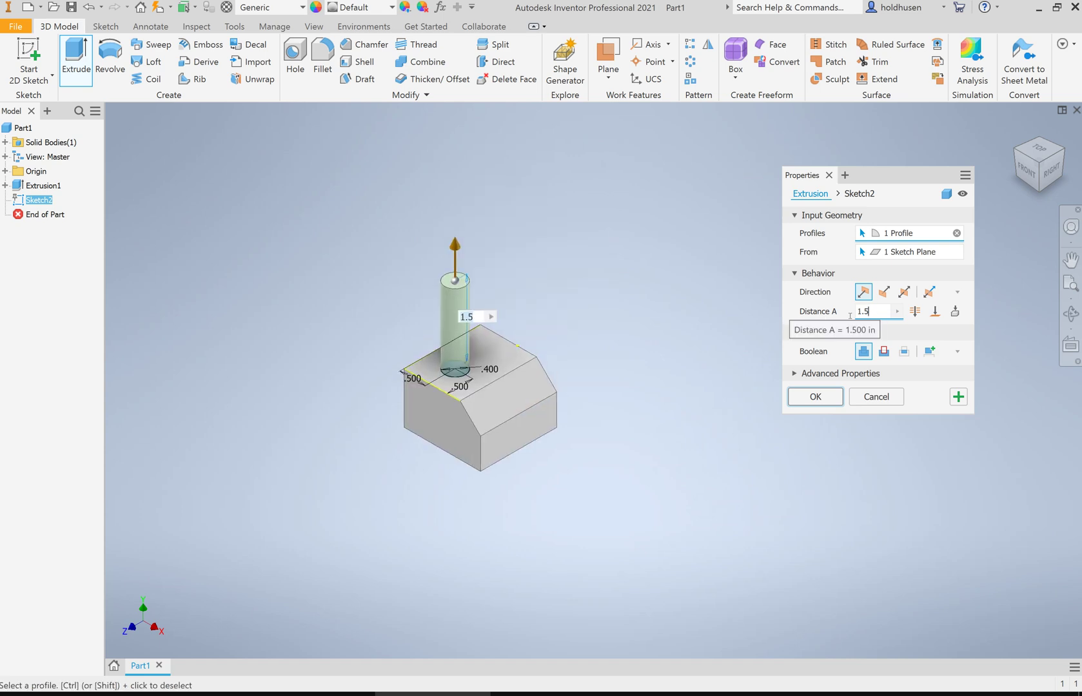
{"action": "left_click", "coordinate": [874, 315]}
{"action": "type", "text": ".5"}
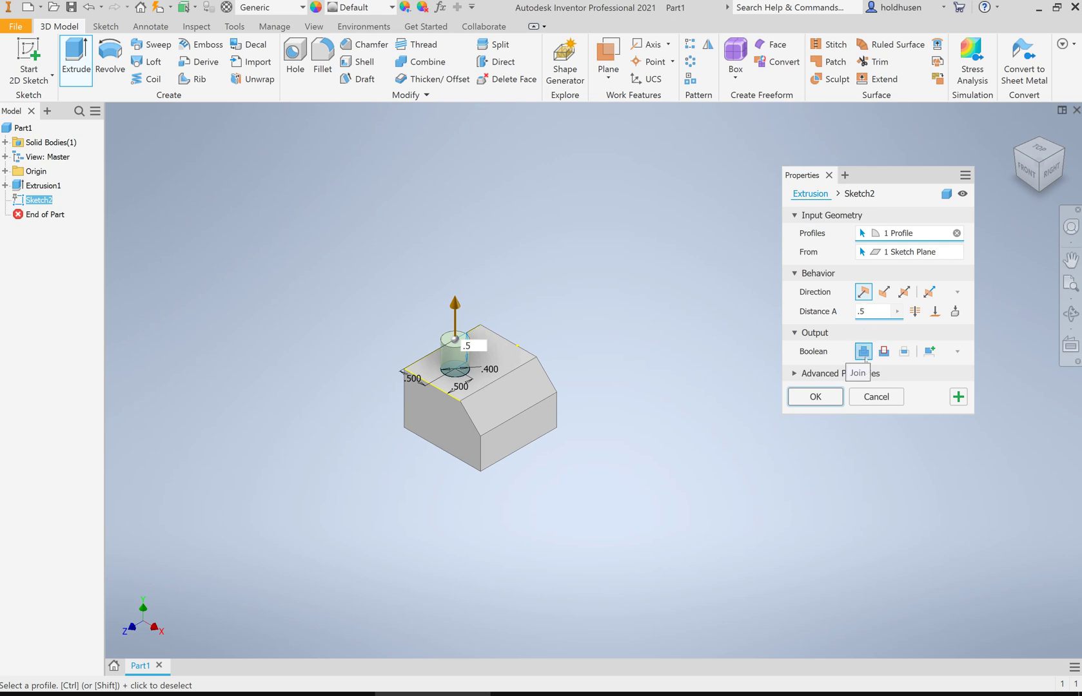
{"action": "left_click", "coordinate": [816, 397]}
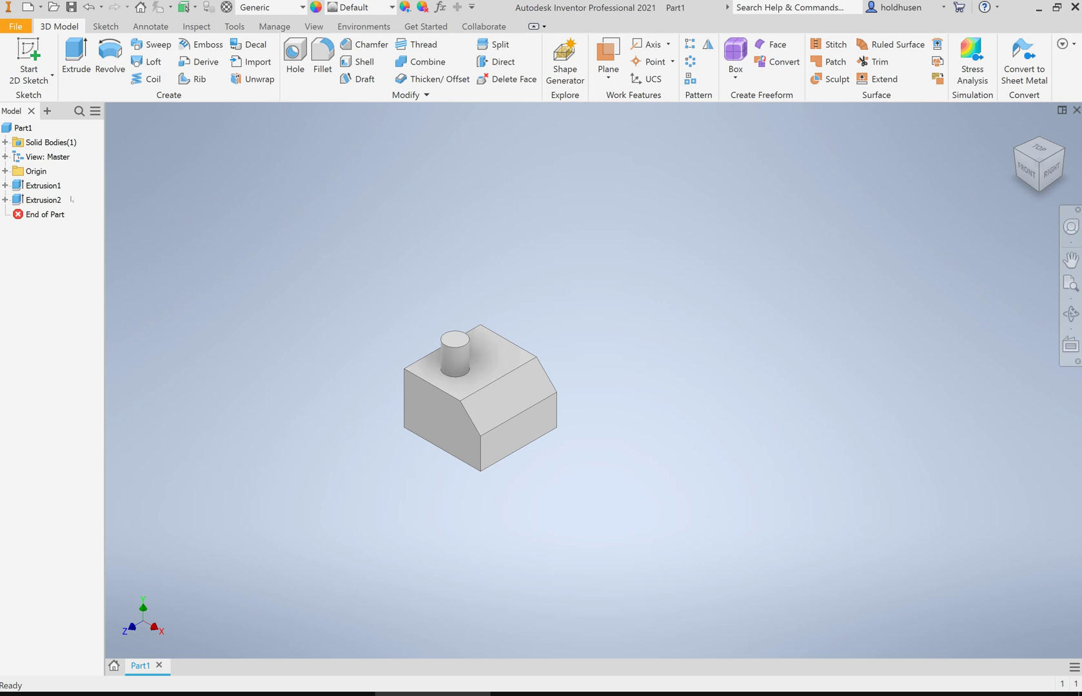
Edit the cylindrical boss extrusion into a cut with flipped direction and Through All extent
{"action": "left_click", "coordinate": [54, 187]}
{"action": "left_click", "coordinate": [54, 204]}
{"action": "right_click", "coordinate": [52, 201]}
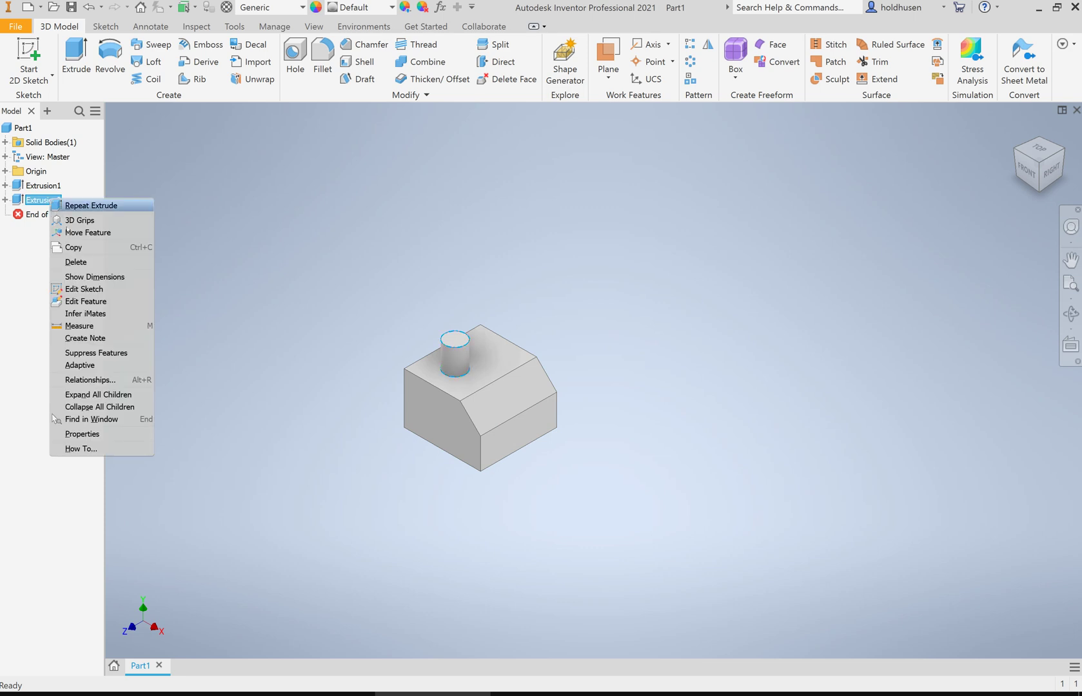
{"action": "left_click", "coordinate": [100, 302]}
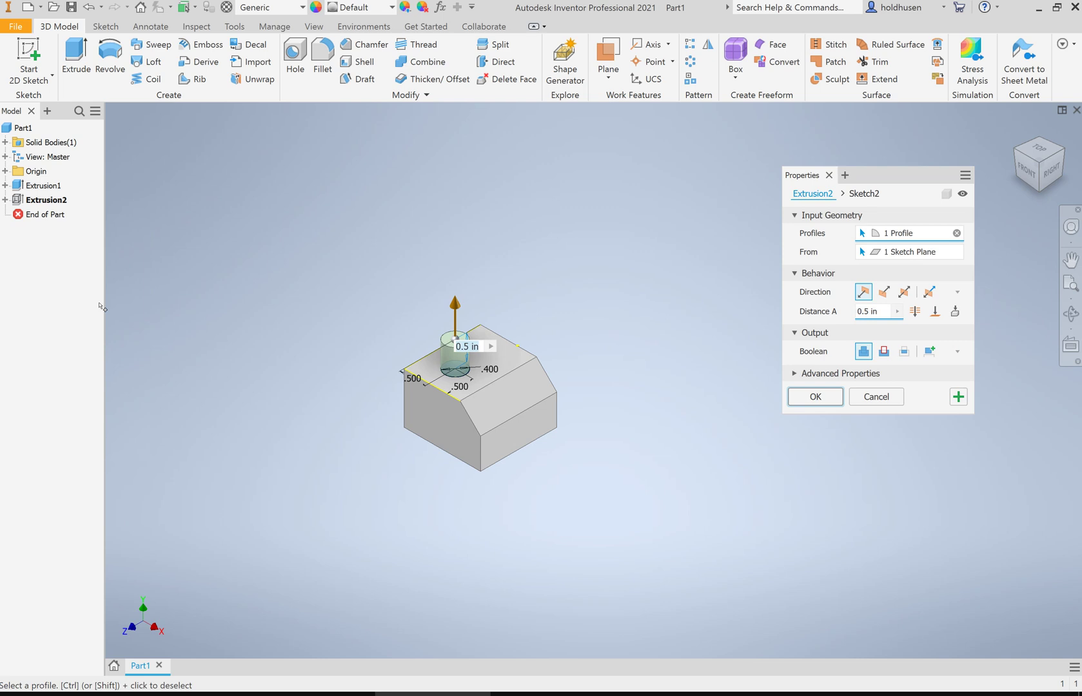
{"action": "left_click", "coordinate": [883, 352]}
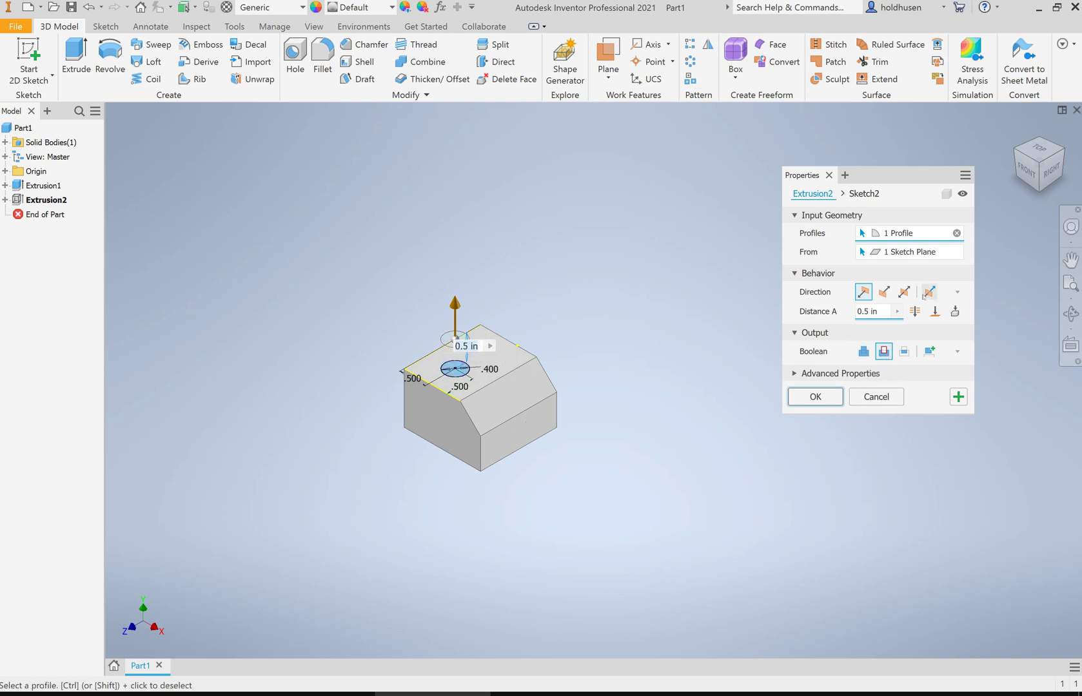
{"action": "left_click", "coordinate": [883, 292]}
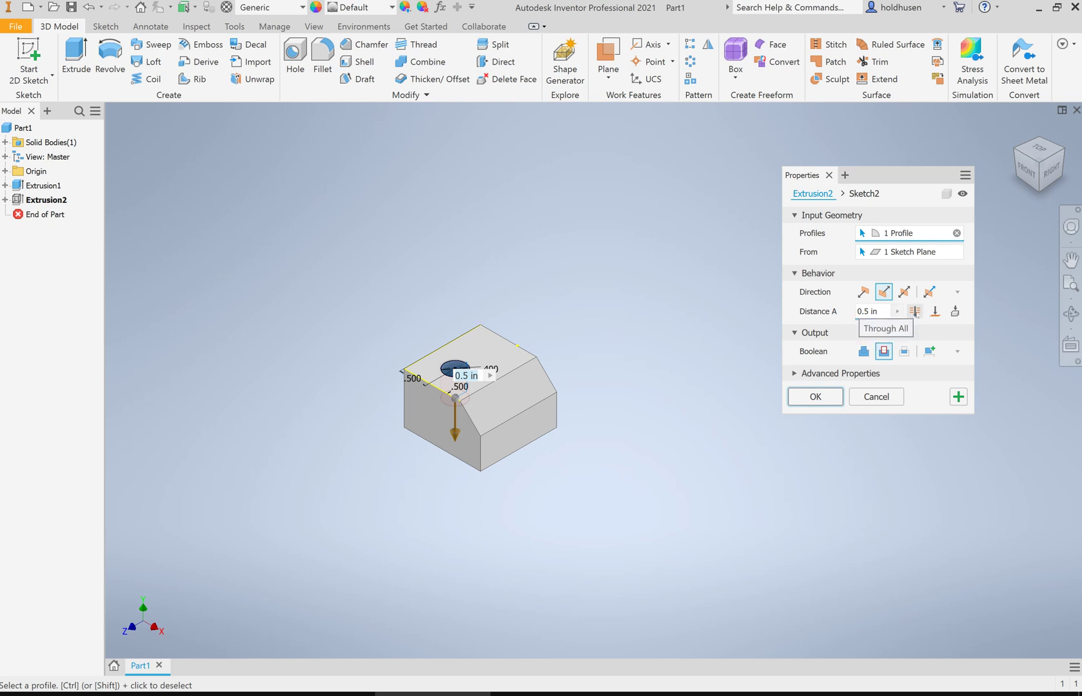
{"action": "left_click", "coordinate": [914, 311]}
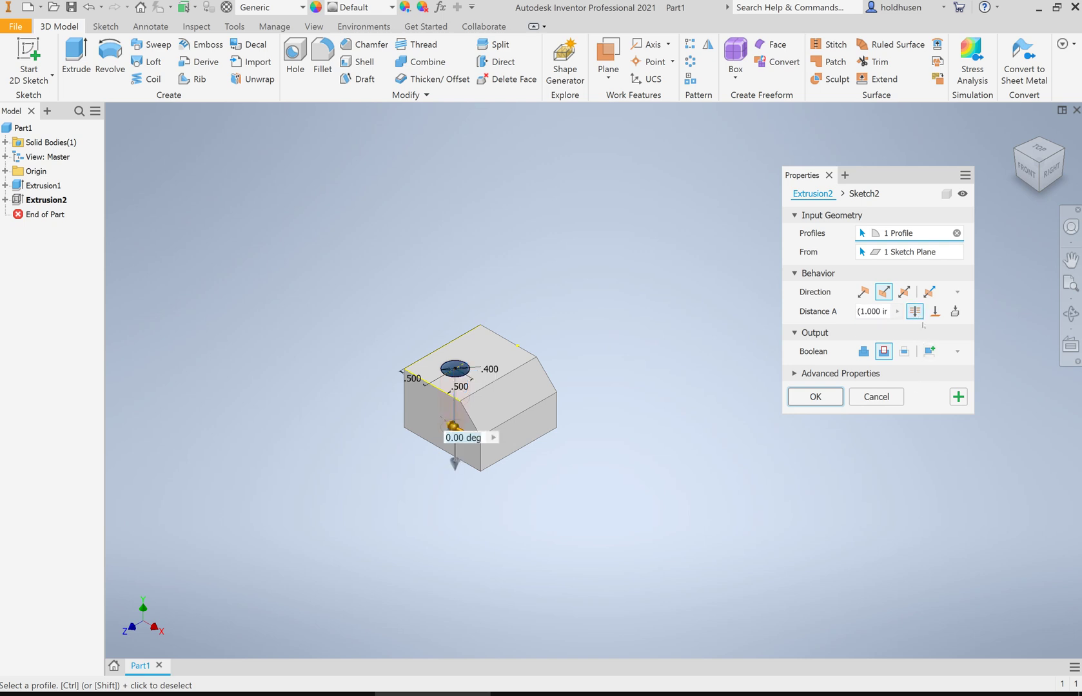
{"action": "left_click", "coordinate": [814, 396]}
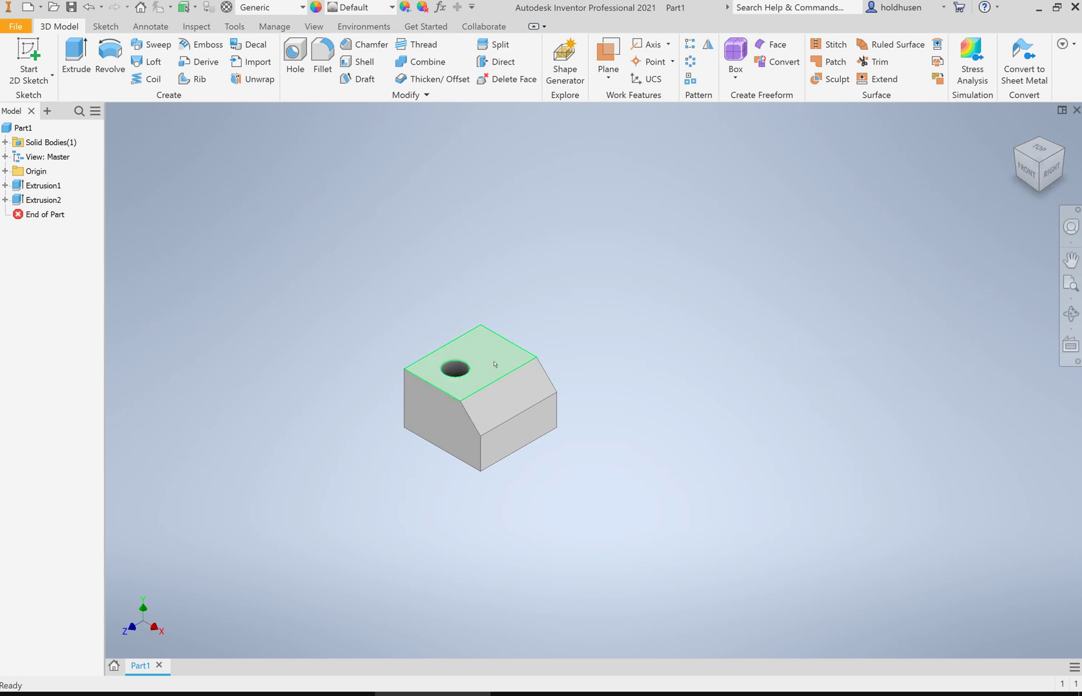
Free-orbit the block to inspect the hole from above, and return to the home view
{"action": "scroll", "coordinate": [494, 362], "scroll_direction": "down", "scroll_amount": 5}
{"action": "scroll", "coordinate": [494, 363], "scroll_direction": "up", "scroll_amount": 6}
{"action": "scroll", "coordinate": [495, 363], "scroll_direction": "down", "scroll_amount": 2}
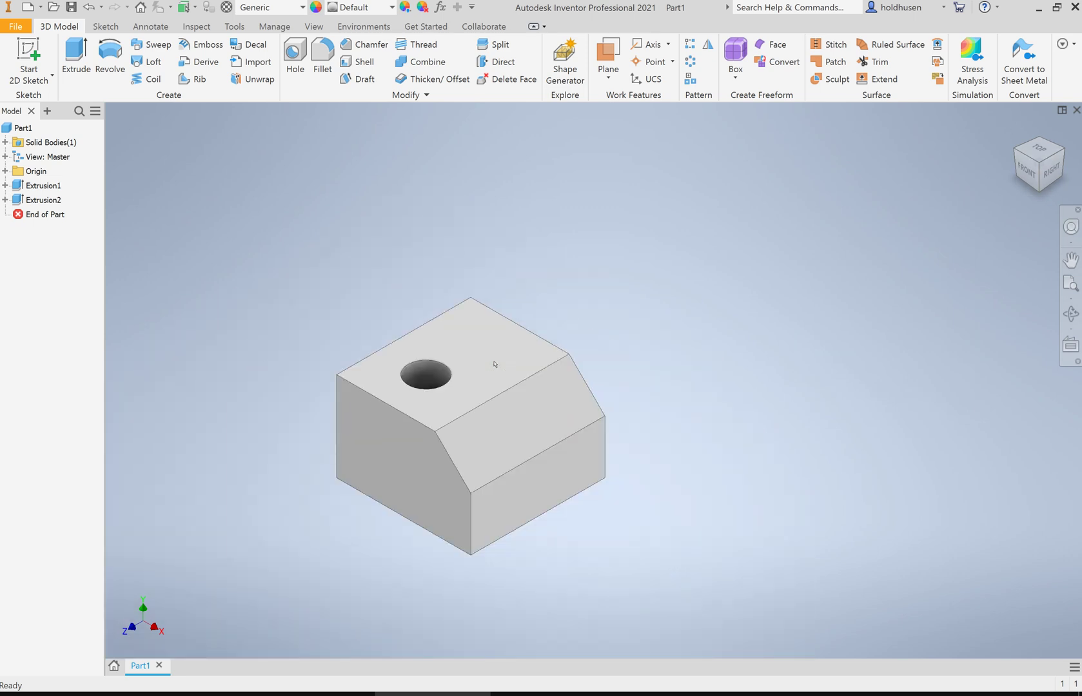
{"action": "left_click", "coordinate": [1070, 314]}
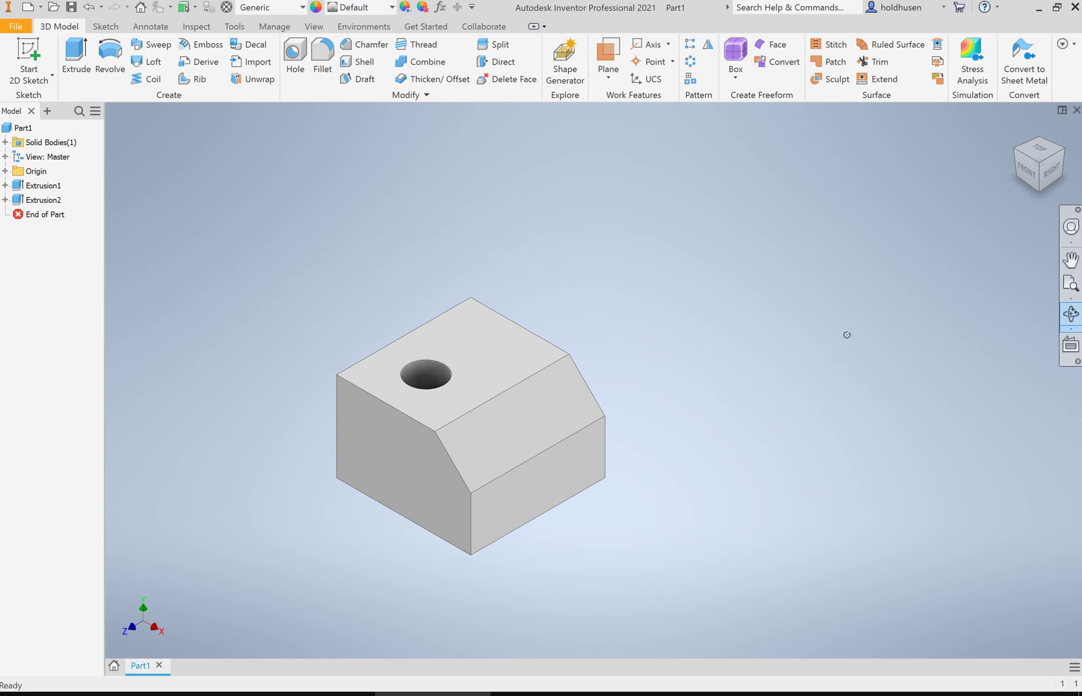
{"action": "mouse_move", "coordinate": [555, 445]}
{"action": "left_mouse_down"}
{"action": "mouse_move", "coordinate": [553, 500]}
{"action": "mouse_move", "coordinate": [577, 457]}
{"action": "mouse_move", "coordinate": [565, 458]}
{"action": "left_mouse_up"}
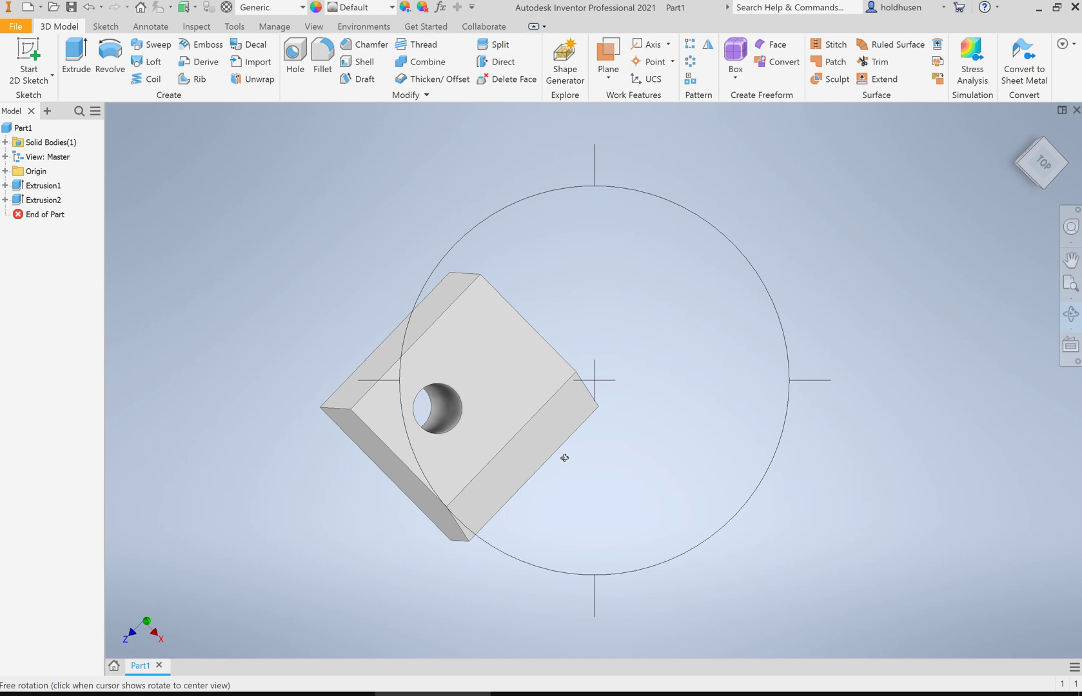
{"action": "key", "text": "Escape"}
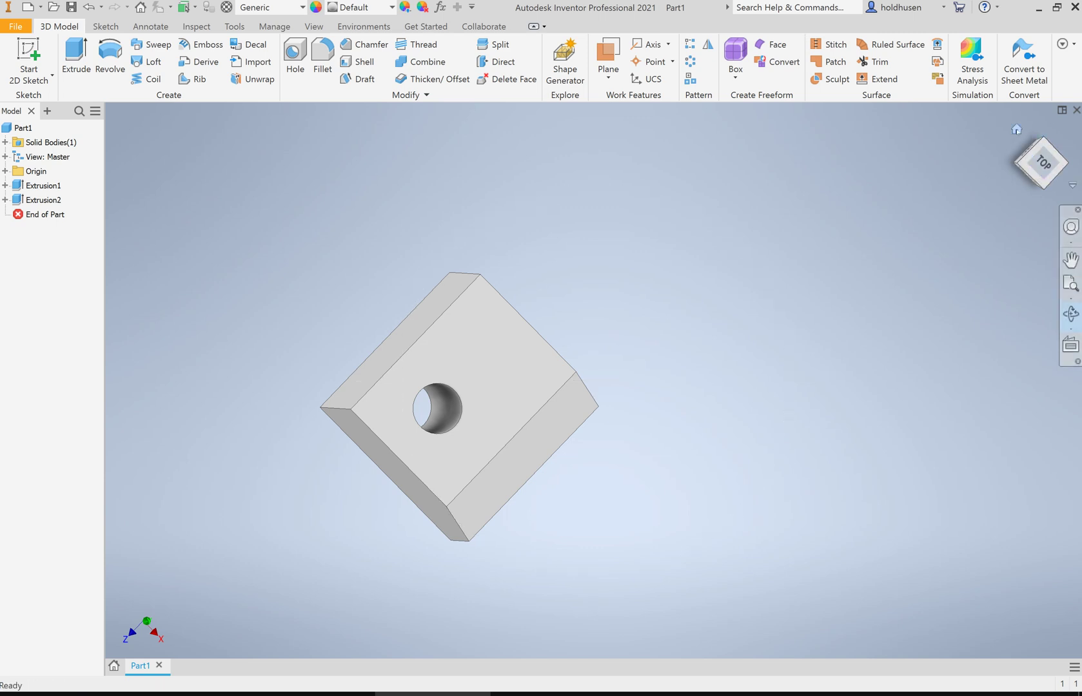
{"action": "left_click", "coordinate": [1016, 129]}
{"action": "key", "text": "F4"}
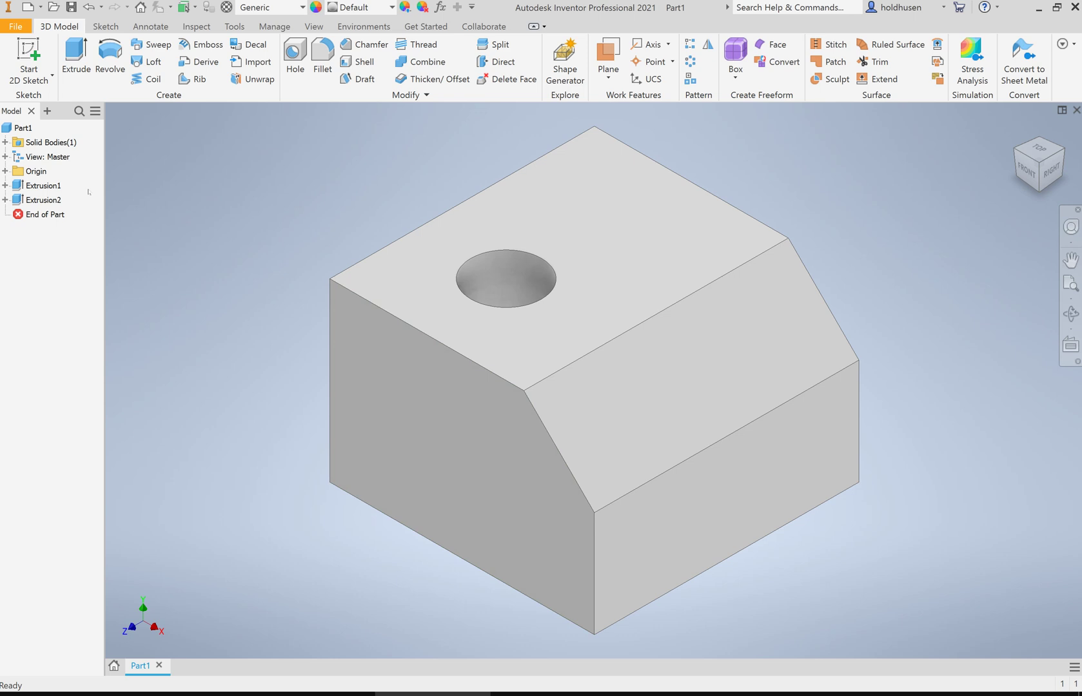
Edit the block's base profile sketch, set the short right side's height to .9 in, and finish the sketch
{"action": "right_click", "coordinate": [44, 187]}
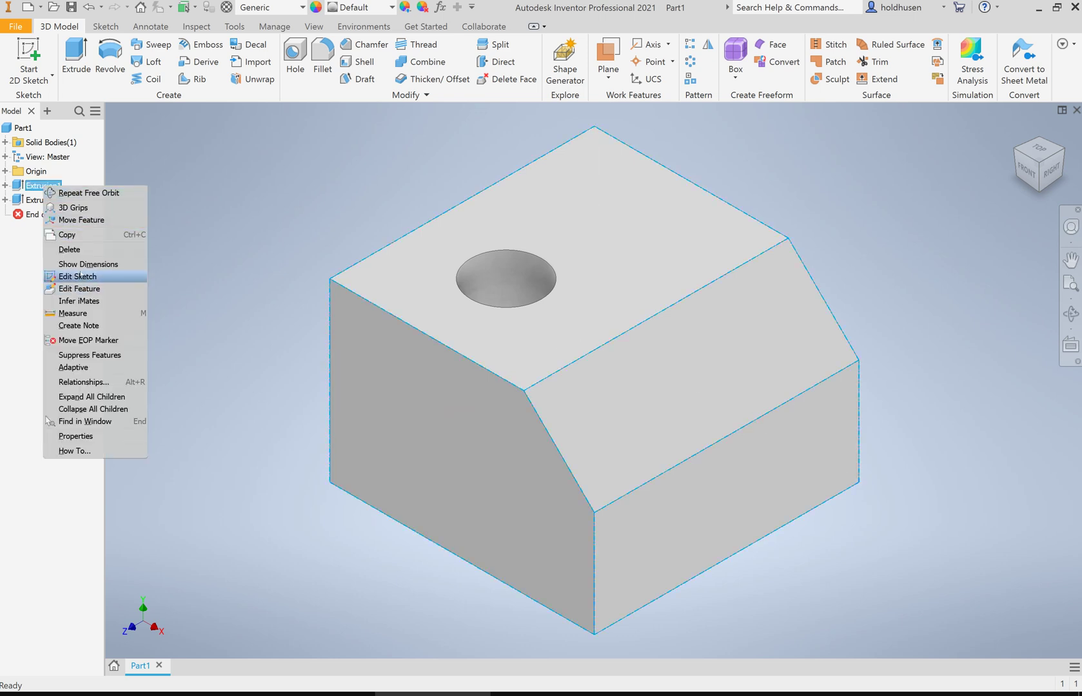
{"action": "left_click", "coordinate": [85, 278]}
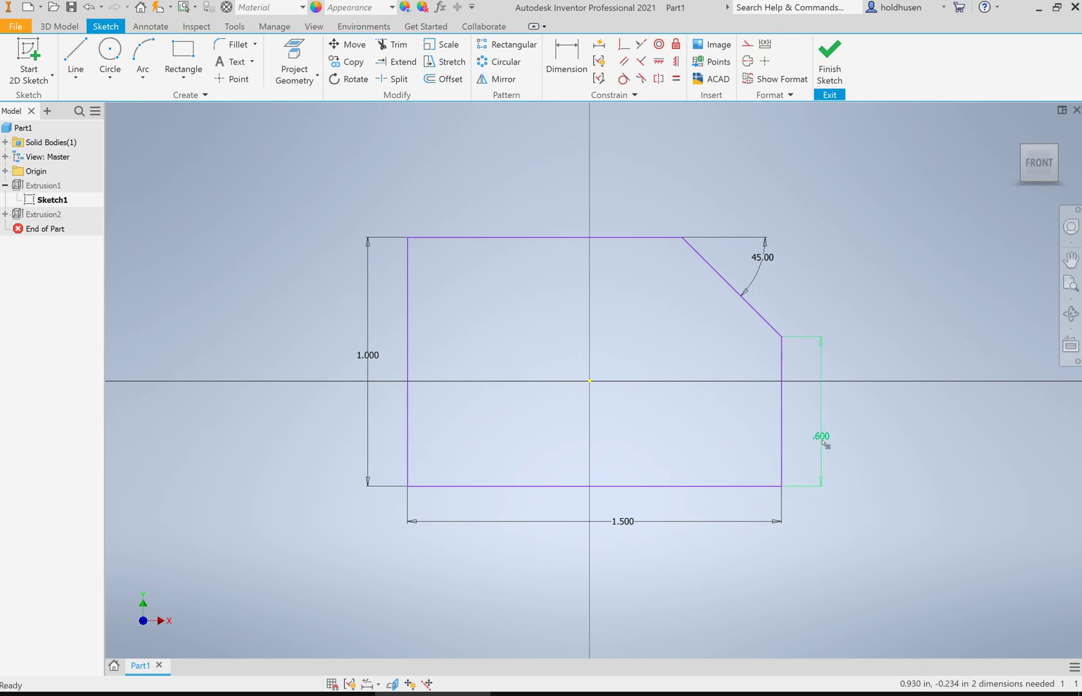
{"action": "double_click", "coordinate": [825, 442]}
{"action": "type", "text": ".9"}
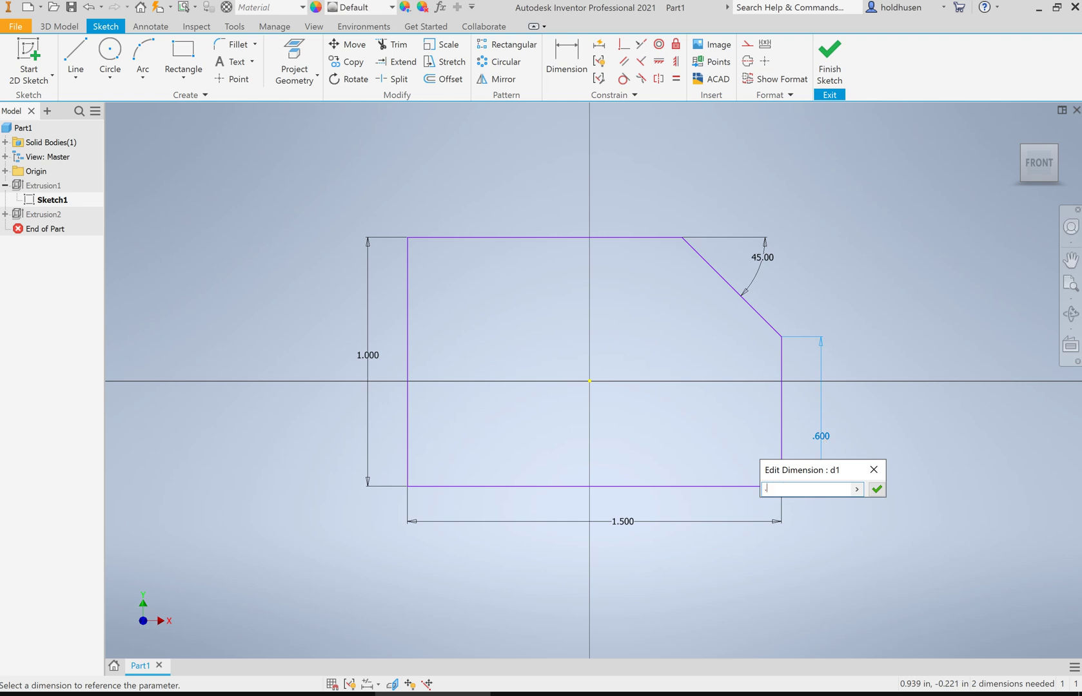
{"action": "left_click", "coordinate": [876, 489]}
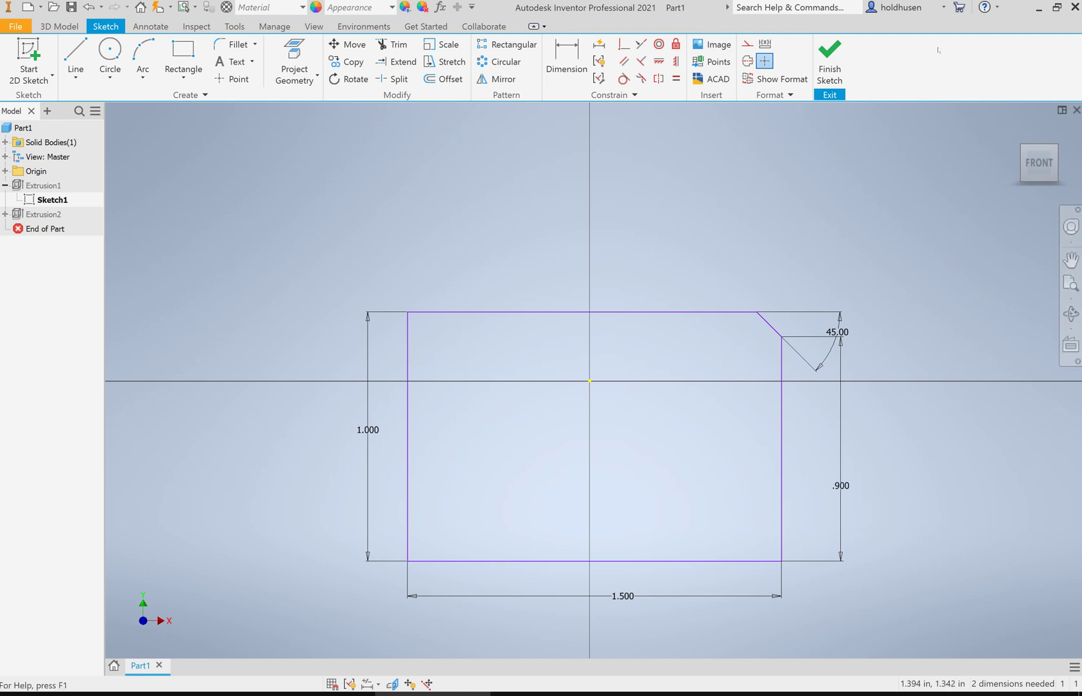
{"action": "left_click", "coordinate": [836, 62]}
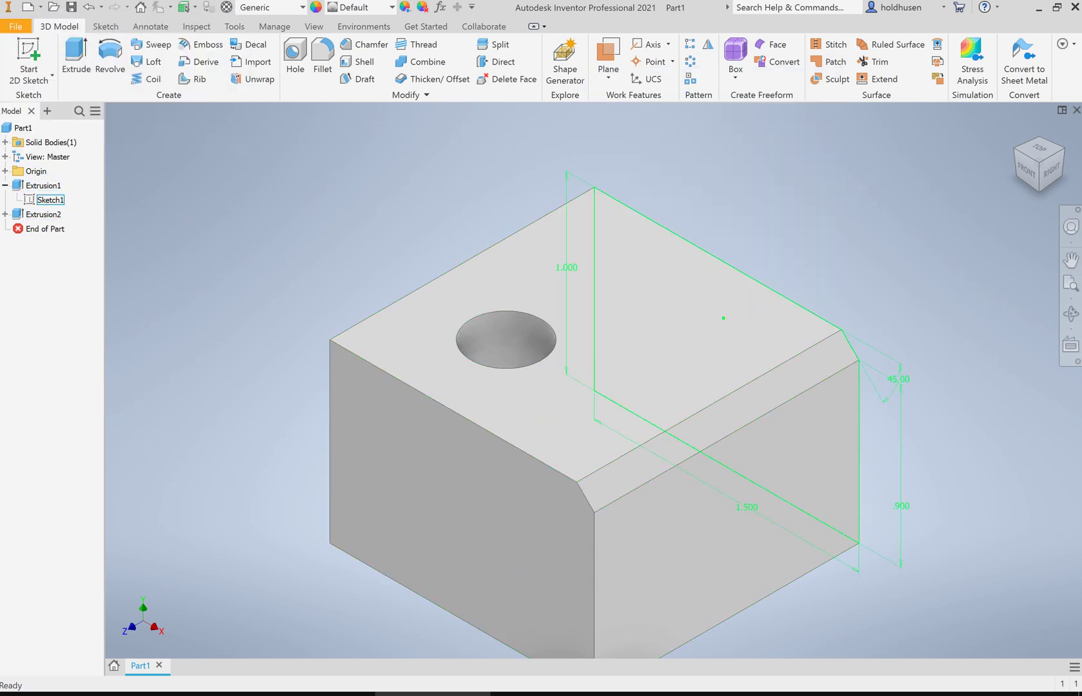
{"action": "left_click", "coordinate": [274, 245]}
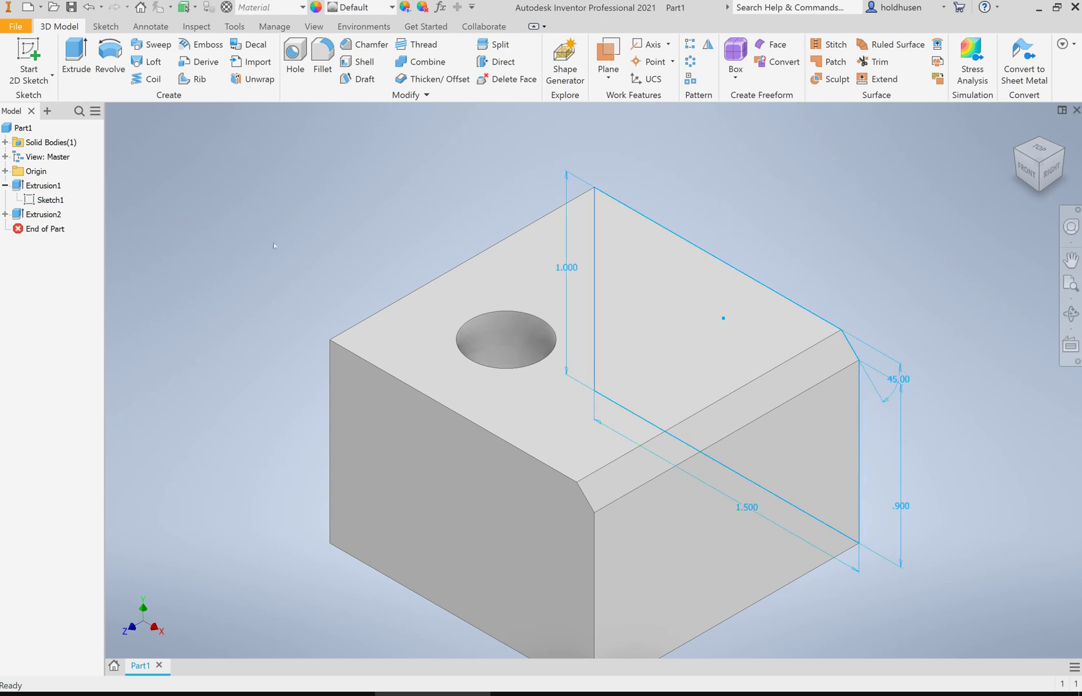